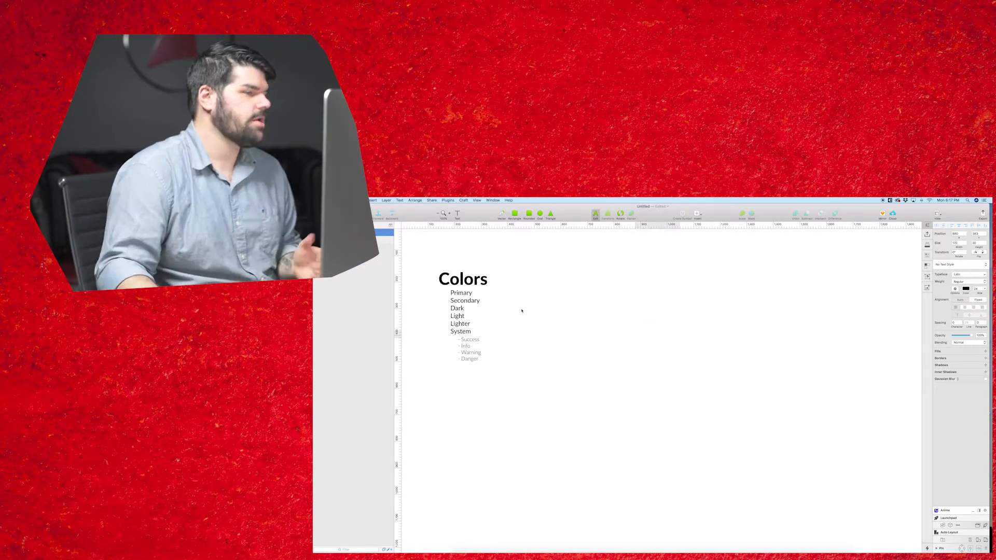
# - Switch to Google Chrome and generate several random five-color palettes in the Coolors generator
pyautogui.hscroll(-5, 522, 310)
pyautogui.hscroll(-4, 464, 282)
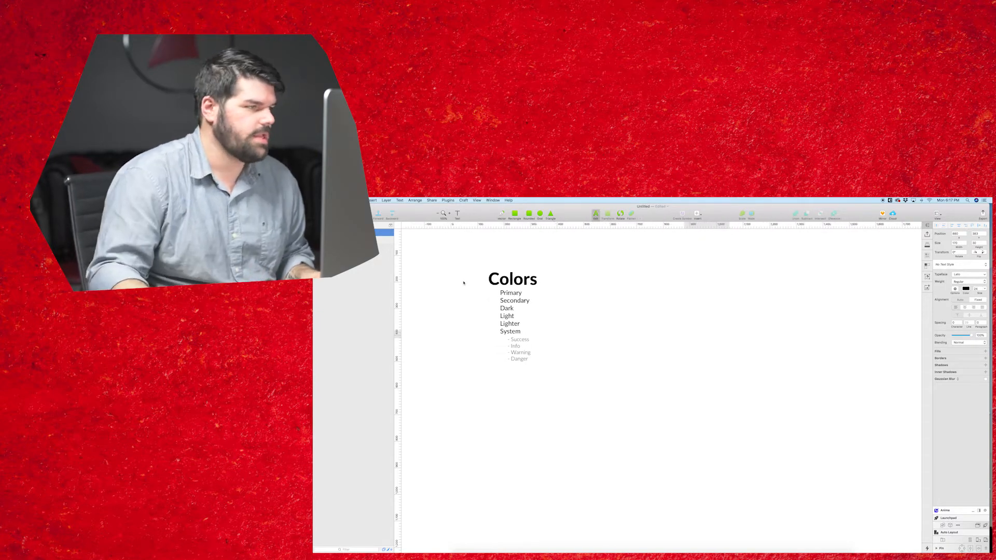
pyautogui.press('super+plus')
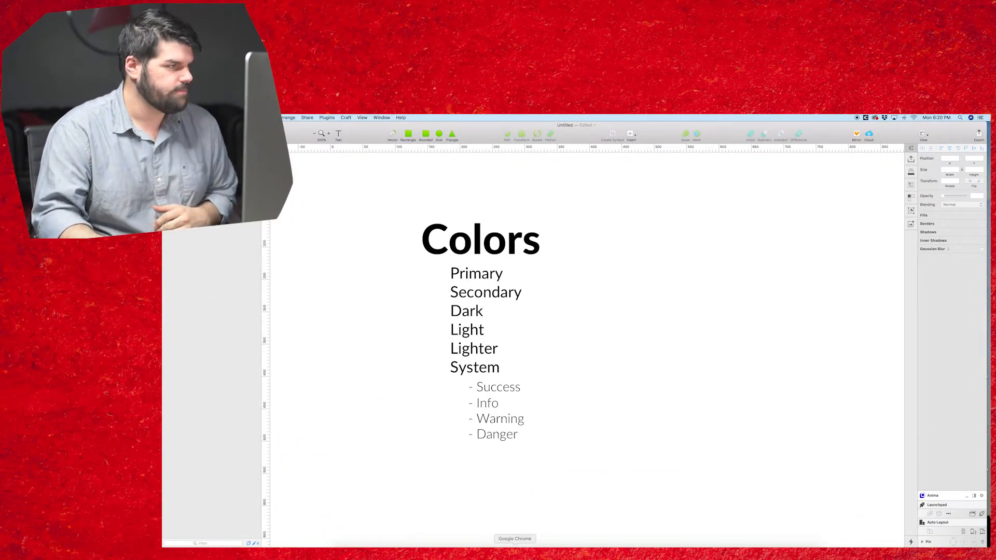
pyautogui.click(514, 546)
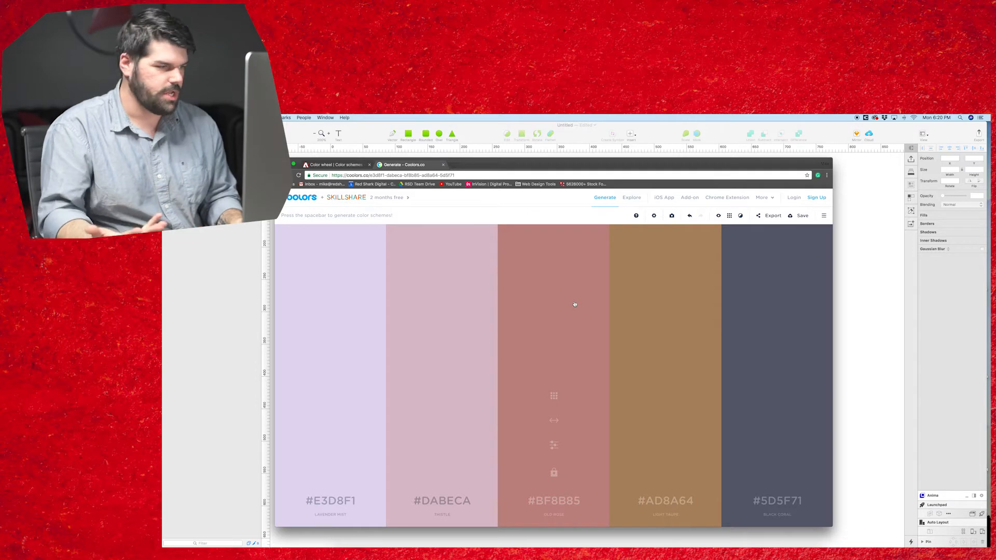
pyautogui.press('space')
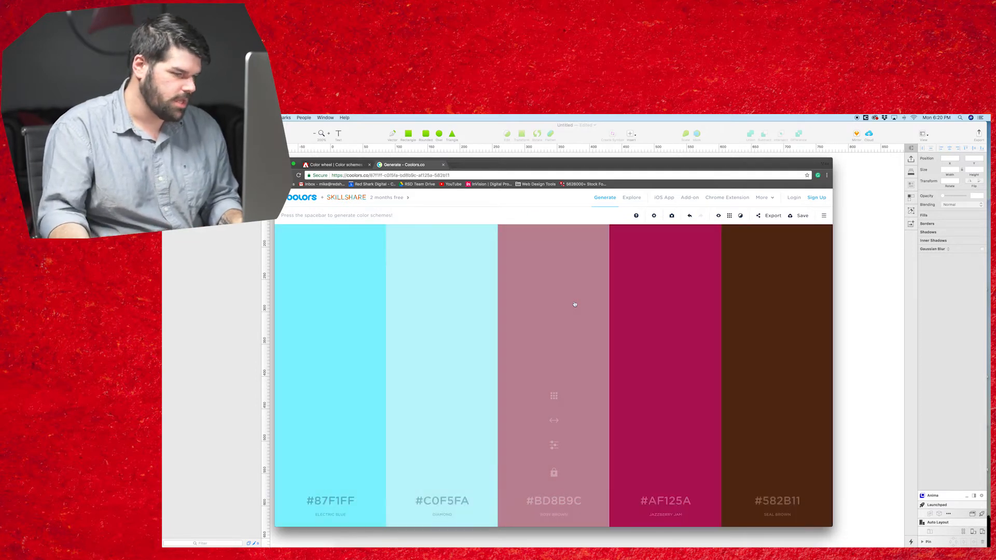
pyautogui.press('space')
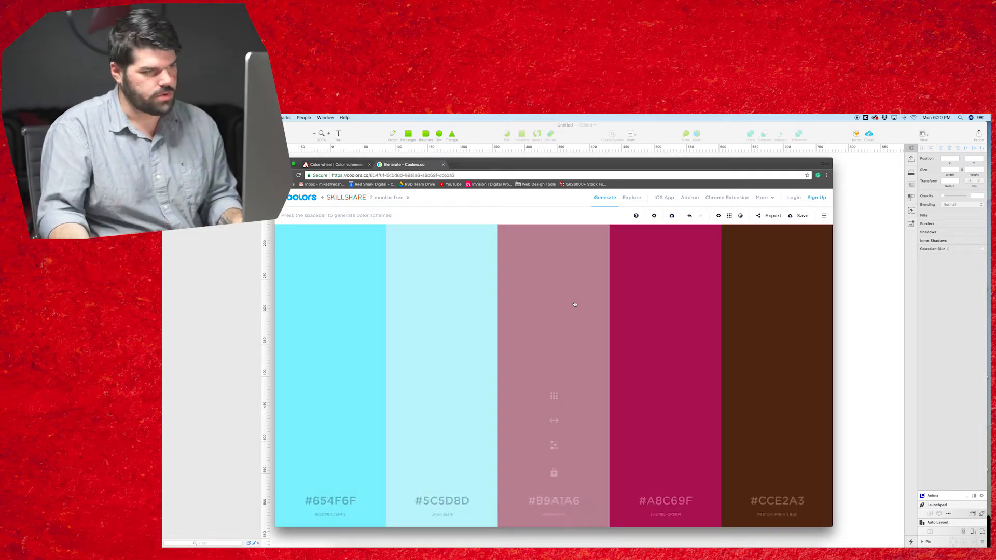
pyautogui.press('space')
pyautogui.press('space')
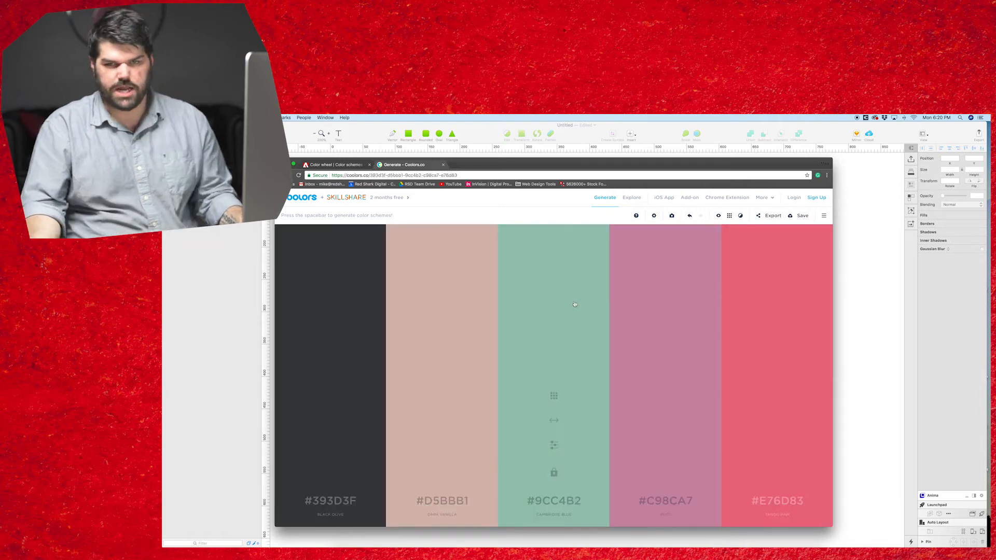
pyautogui.press('space')
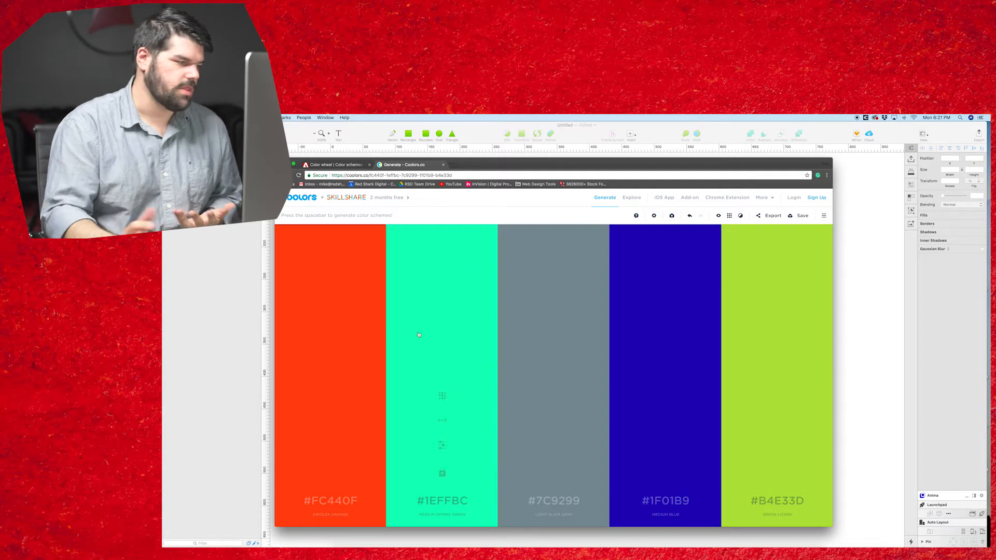
# - Lock the palette colors #FC440F, #F2D398 and #DBD8B3, regenerating the unlocked colors after each lock
pyautogui.press('l')
pyautogui.press('space')
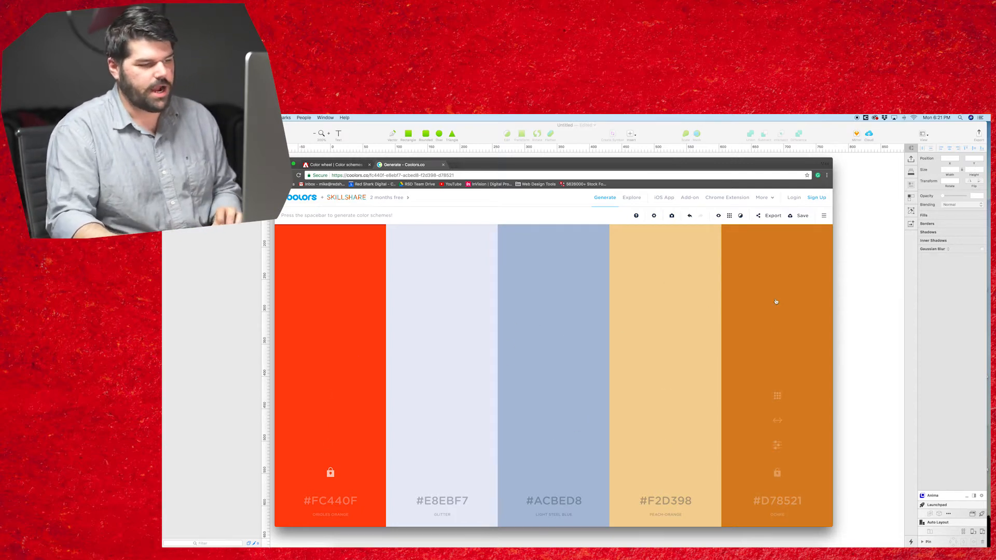
pyautogui.click(672, 298)
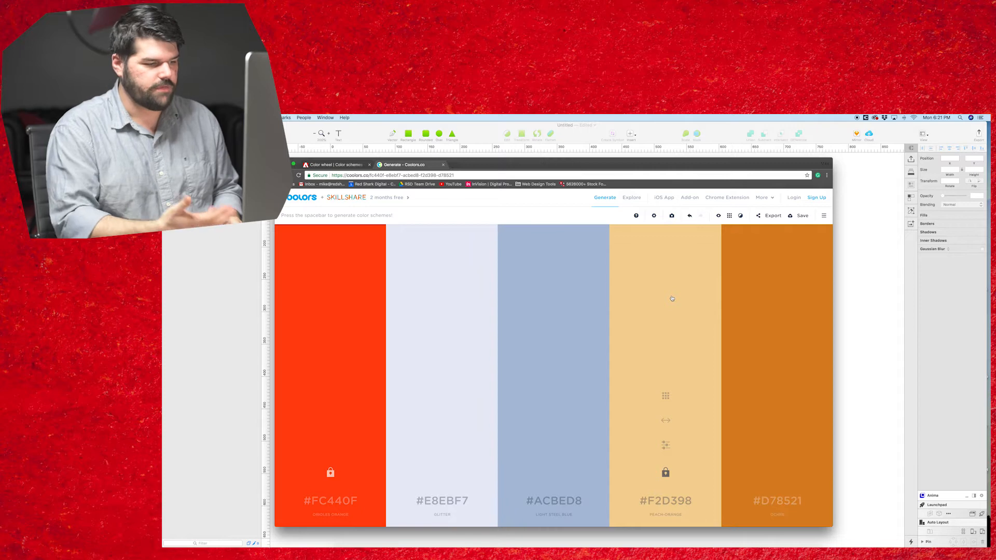
pyautogui.press('space')
pyautogui.press('space')
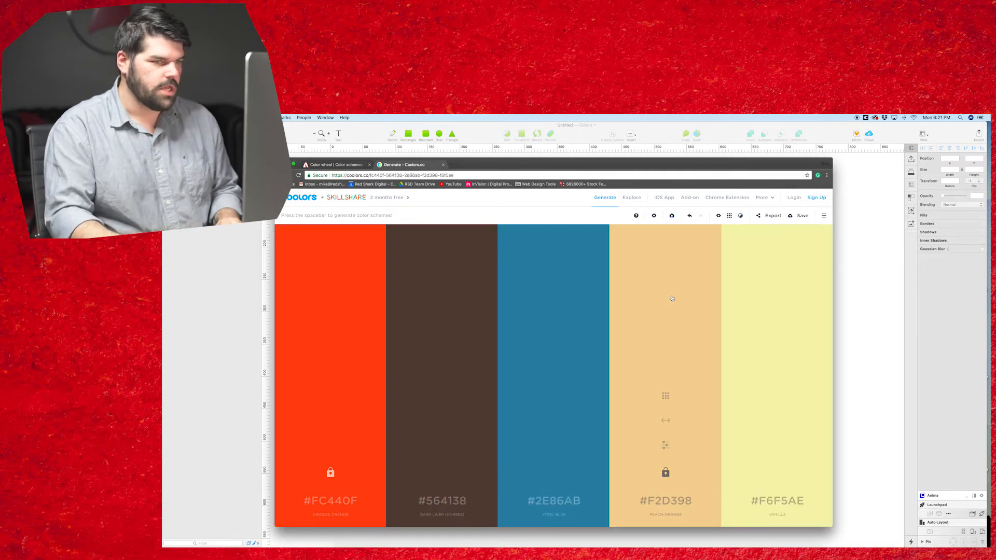
pyautogui.press('space')
pyautogui.click(589, 318)
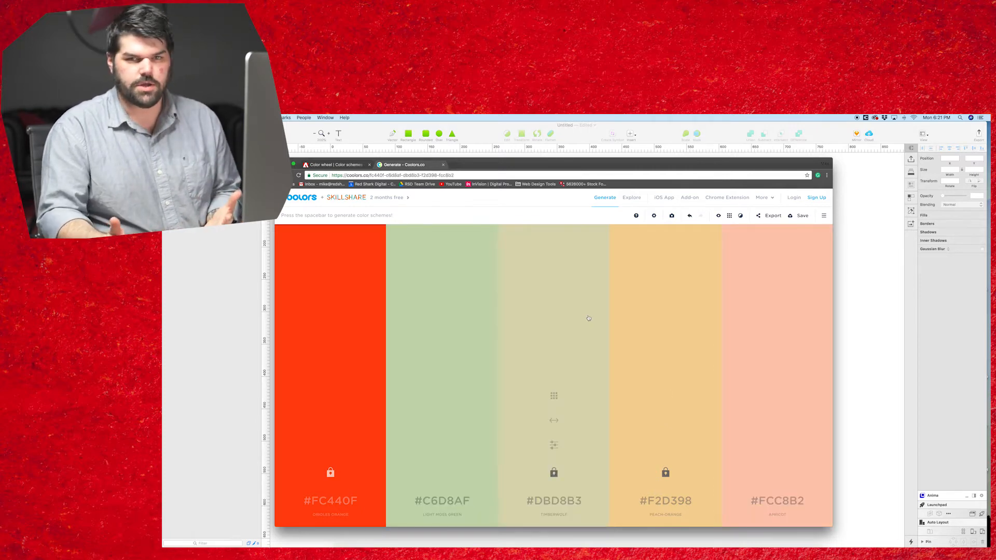
pyautogui.press('space')
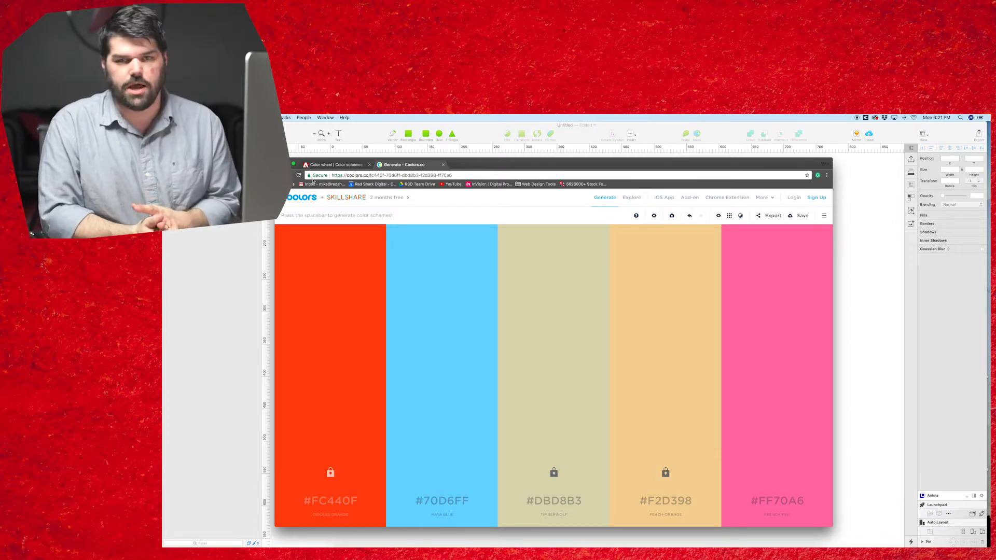
# - Switch to the Adobe Color CC wheel and adjust the Analogous scheme's colors around the red base, softening the surrounding hues
pyautogui.click(332, 165)
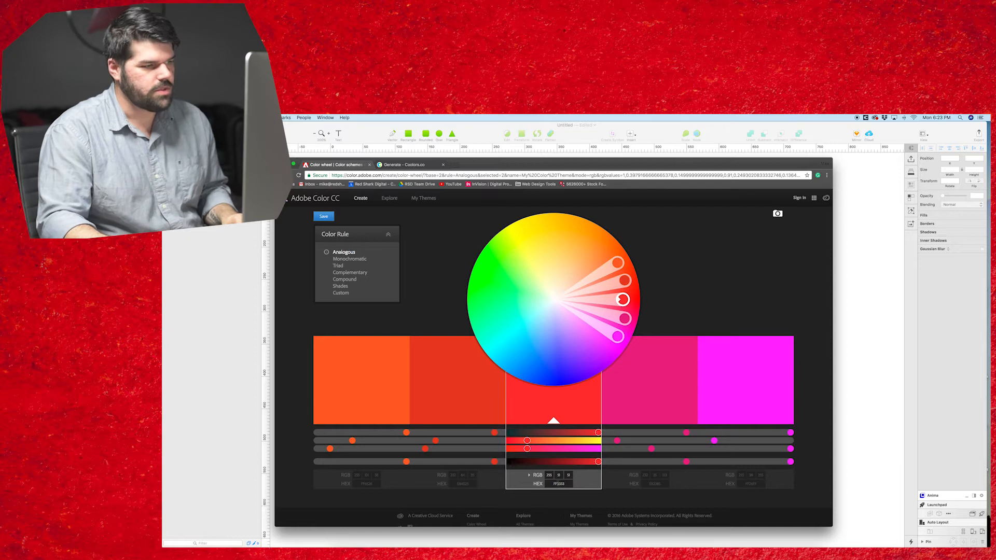
pyautogui.moveTo(616, 264); pyautogui.dragTo(592, 285)
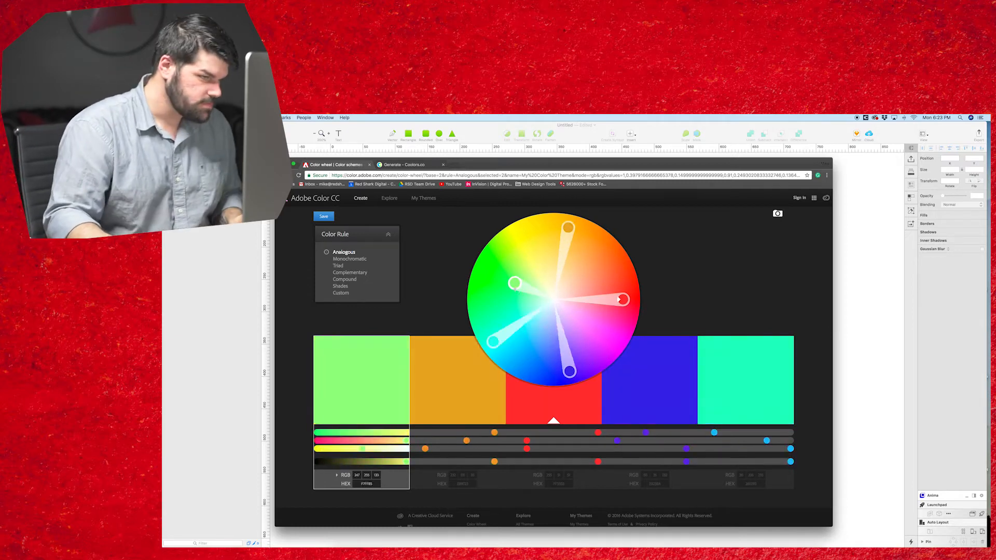
pyautogui.moveTo(470, 253); pyautogui.dragTo(508, 299)
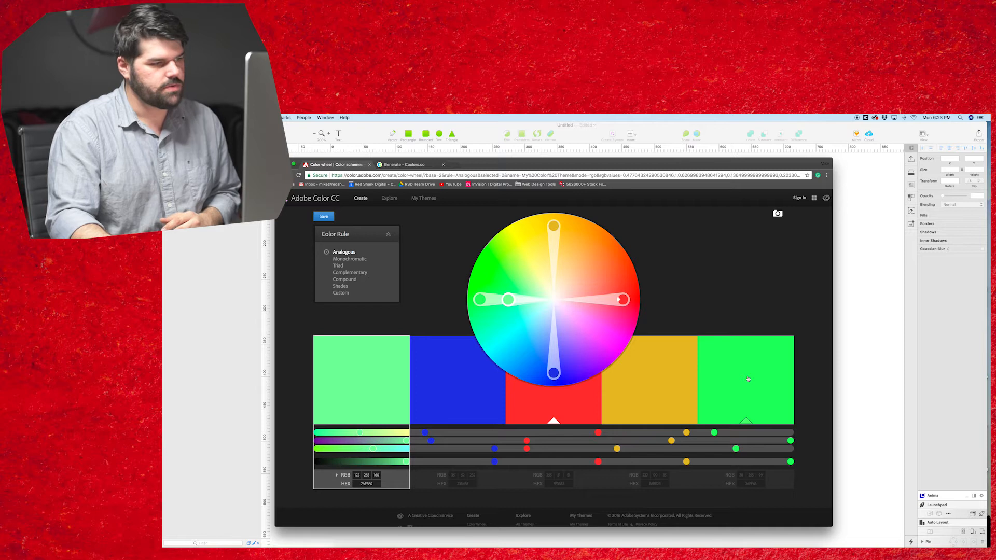
pyautogui.moveTo(508, 299); pyautogui.dragTo(565, 258)
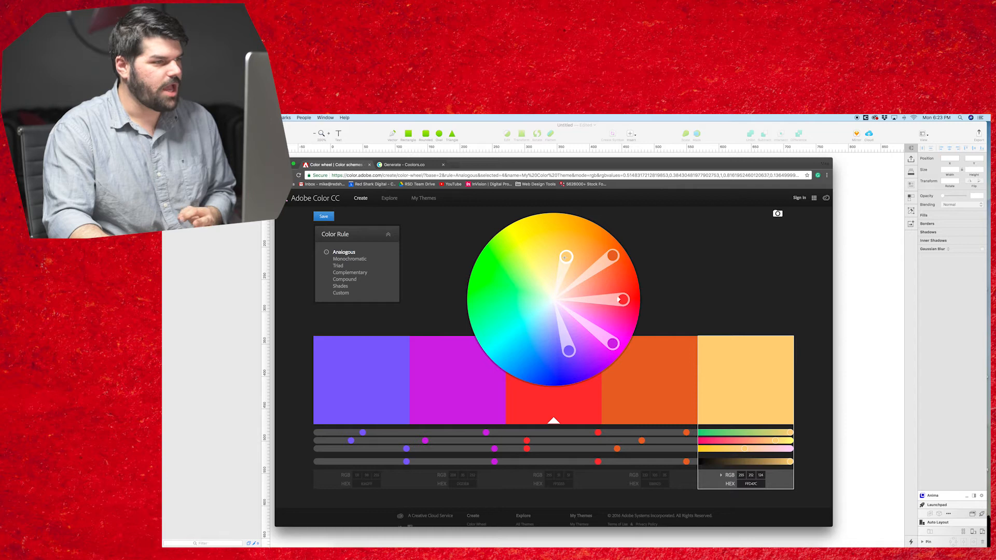
pyautogui.moveTo(565, 258); pyautogui.dragTo(537, 282)
pyautogui.moveTo(582, 232); pyautogui.dragTo(561, 278)
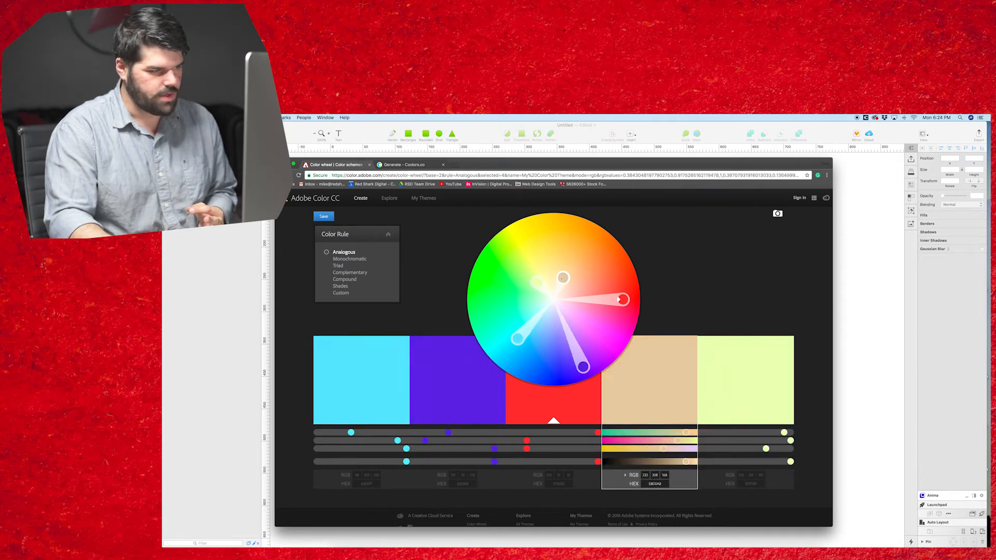
pyautogui.moveTo(516, 338); pyautogui.dragTo(541, 315)
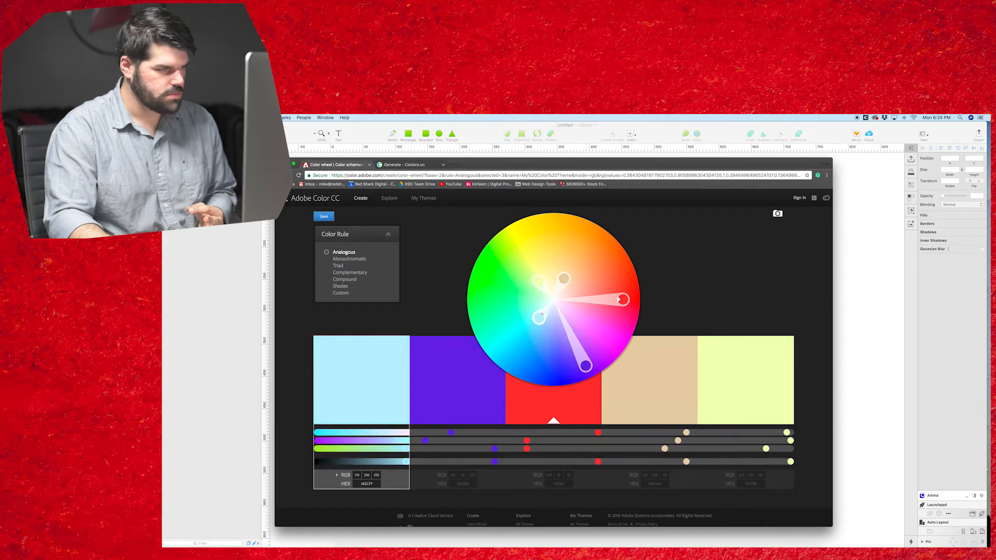
pyautogui.moveTo(586, 365); pyautogui.dragTo(578, 340)
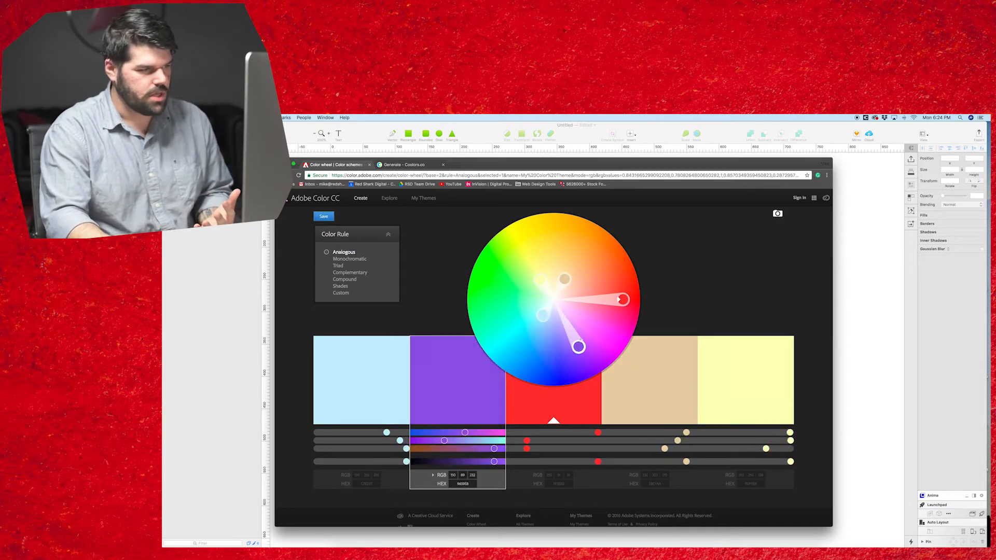
# - Try the Monochromatic and Triad color rules on the red base color, then settle on Complementary
pyautogui.click(363, 260)
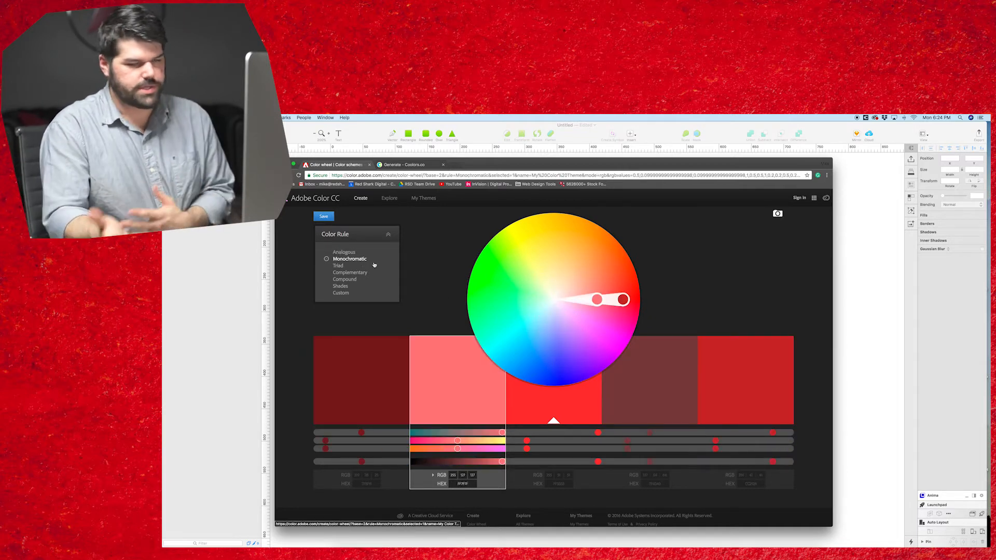
pyautogui.click(340, 266)
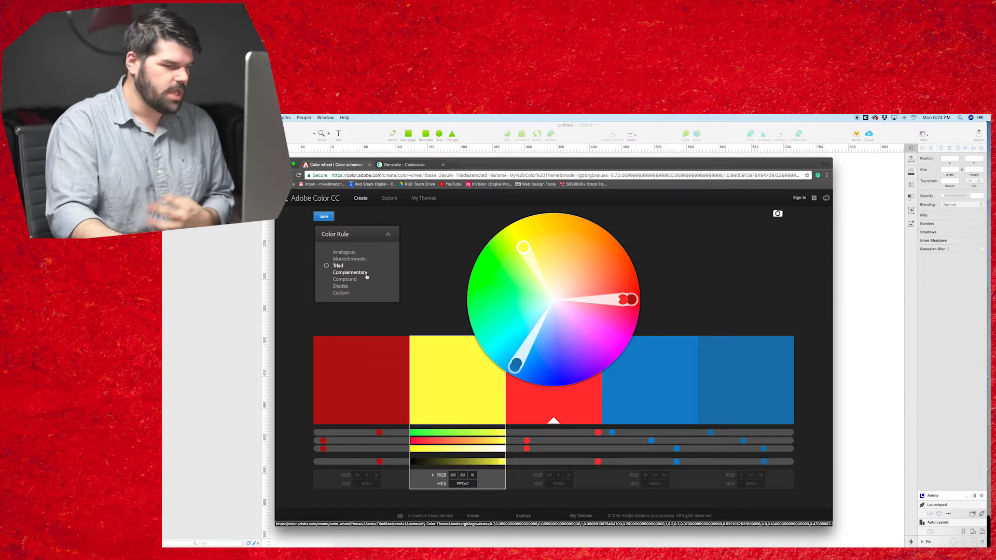
pyautogui.click(366, 275)
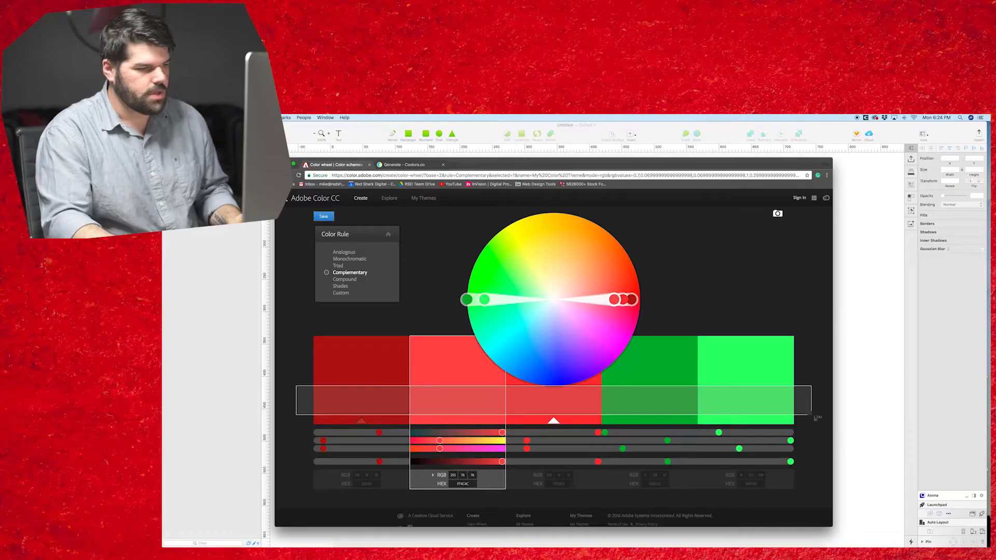
# - Capture a screenshot of the five complementary swatches and place it from the Desktop folder into the Sketch document
pyautogui.moveTo(809, 414); pyautogui.dragTo(811, 415)
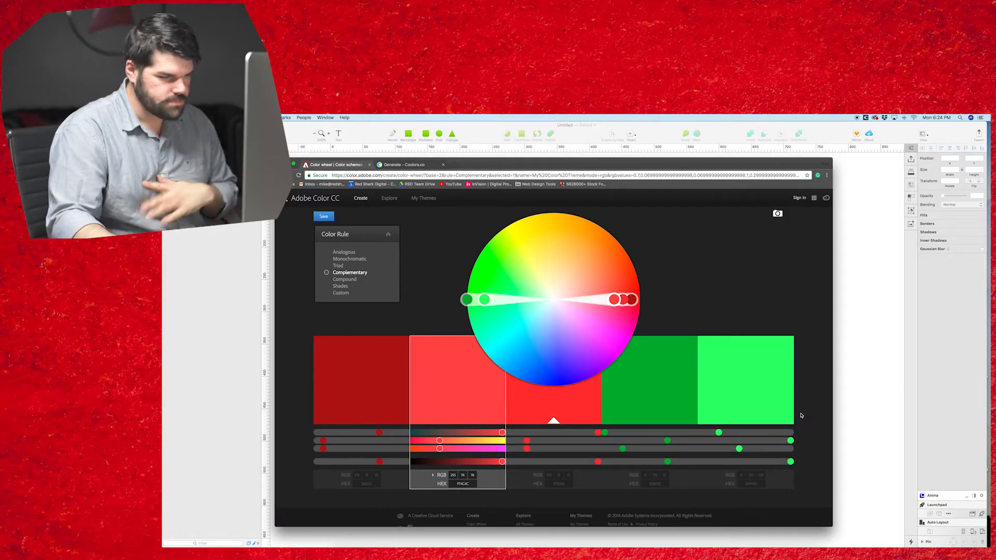
pyautogui.click(871, 404)
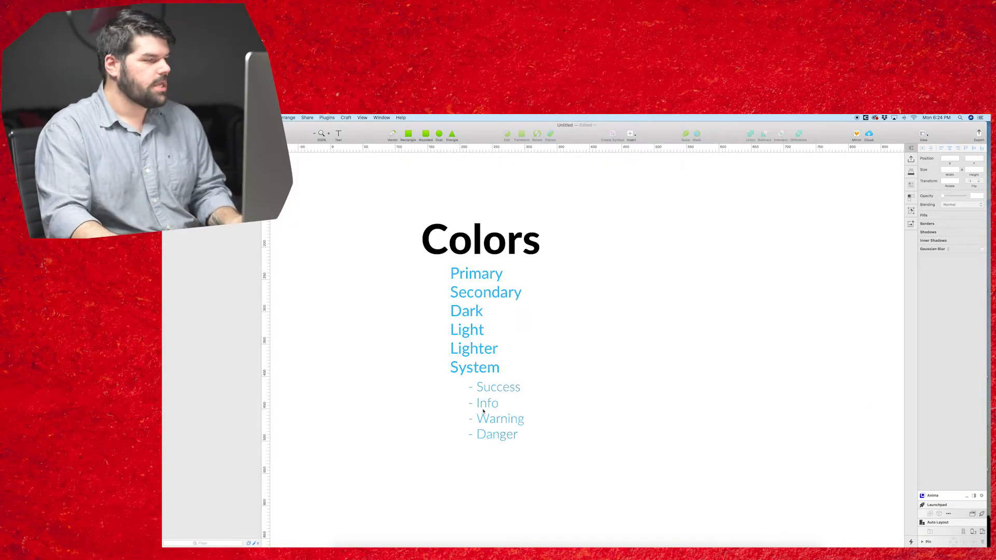
pyautogui.click(350, 544)
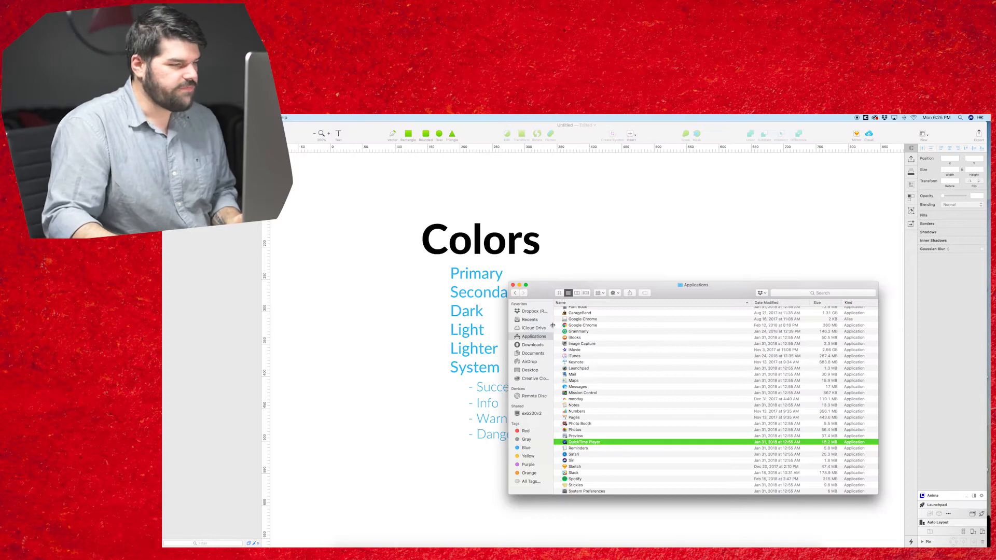
pyautogui.click(529, 370)
pyautogui.moveTo(589, 310); pyautogui.dragTo(609, 203)
pyautogui.click(663, 283)
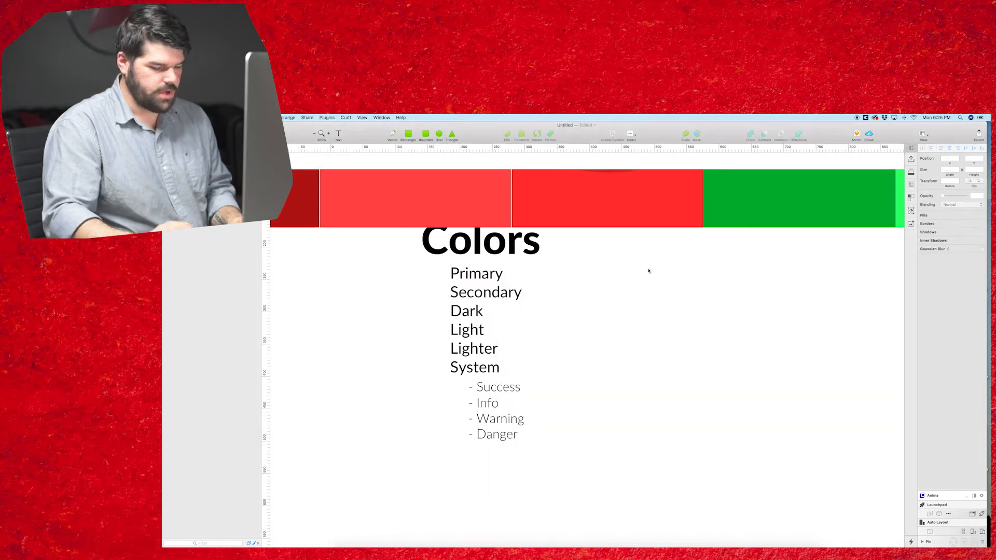
# - Move the swatch strip image directly above the Colors heading, clear of the text
pyautogui.press('super+minus')
pyautogui.press('super+minus')
pyautogui.moveTo(599, 311); pyautogui.dragTo(642, 261)
pyautogui.click(660, 327)
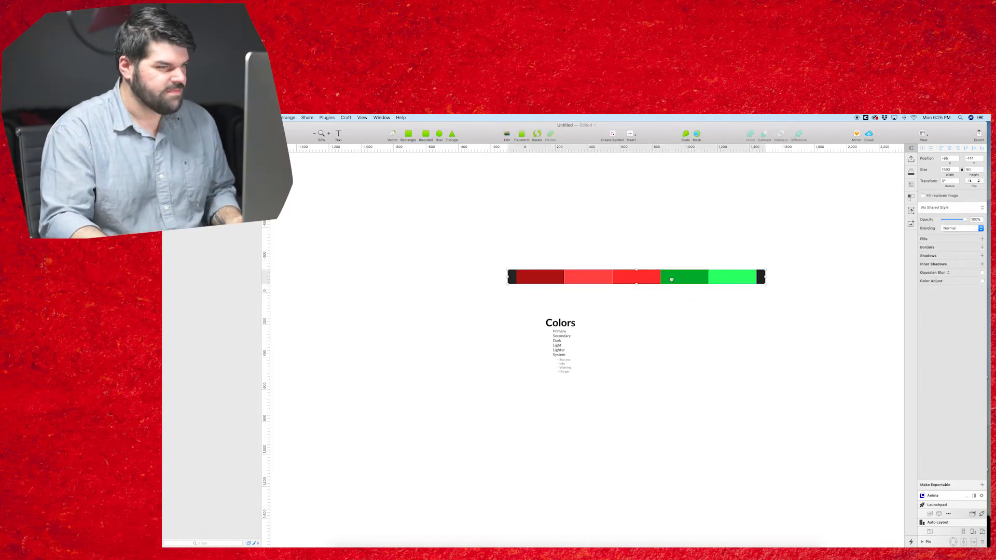
pyautogui.moveTo(669, 278); pyautogui.dragTo(695, 298)
pyautogui.click(712, 359)
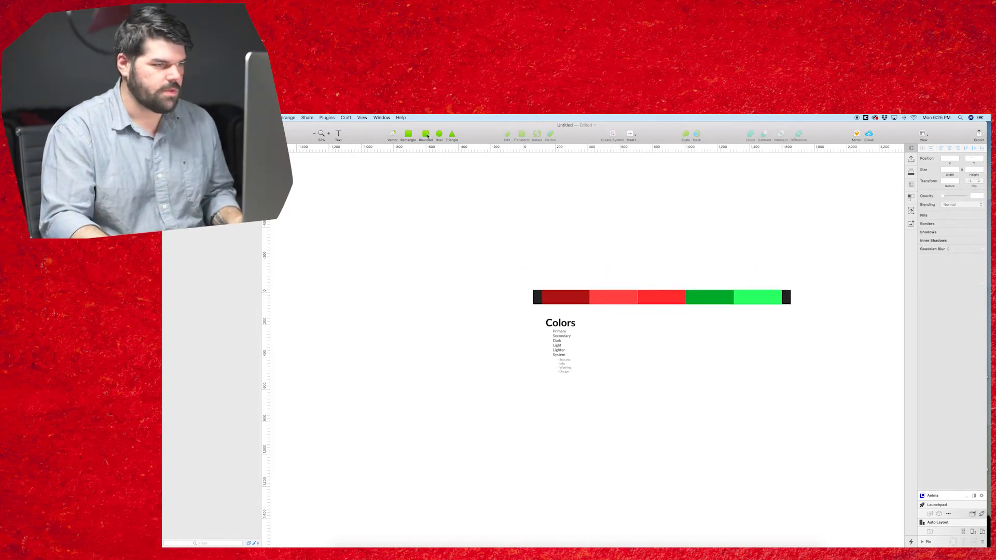
# - Draw a rounded rectangle about 288 × 273 beside the Colors list, beneath the swatch strip
pyautogui.press('u')
pyautogui.moveTo(603, 319); pyautogui.dragTo(644, 365)
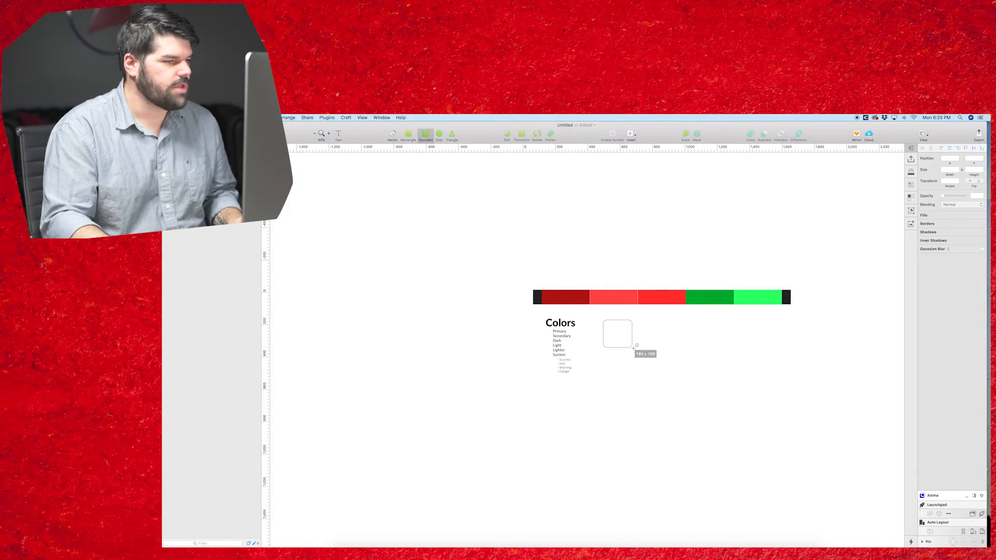
pyautogui.moveTo(636, 312); pyautogui.dragTo(645, 311)
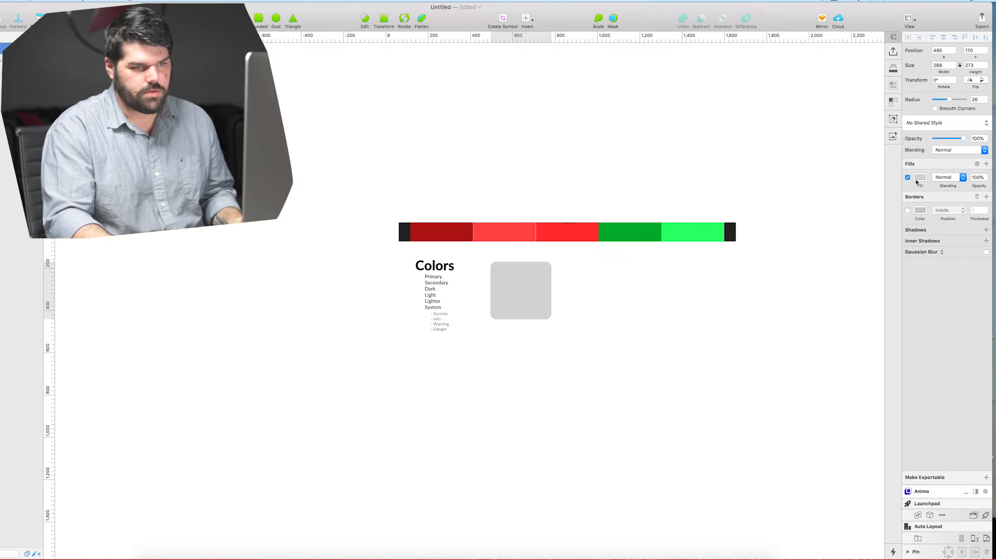
# - Fill the rounded rectangle with the bright red #FF3333 sampled from the middle swatch of the strip
pyautogui.click(916, 180)
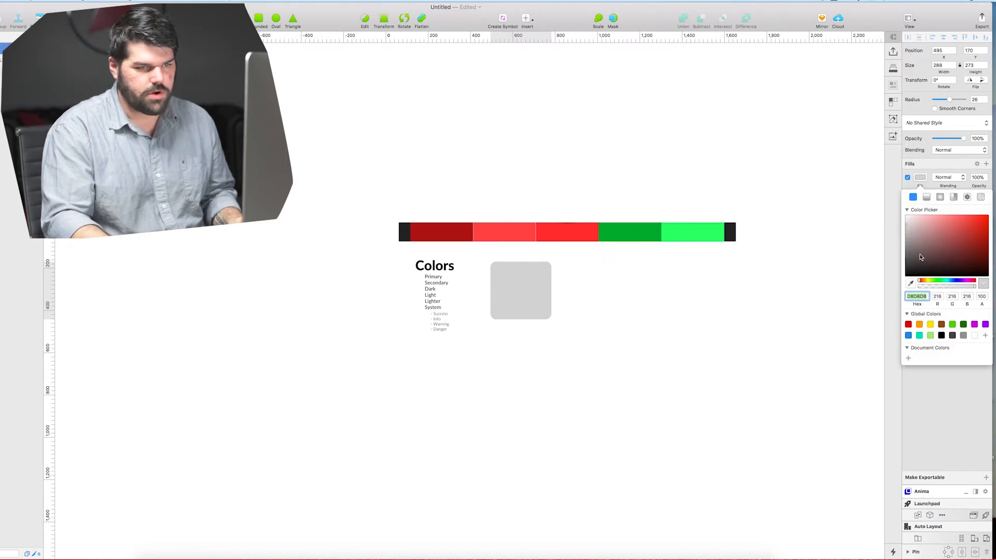
pyautogui.click(910, 284)
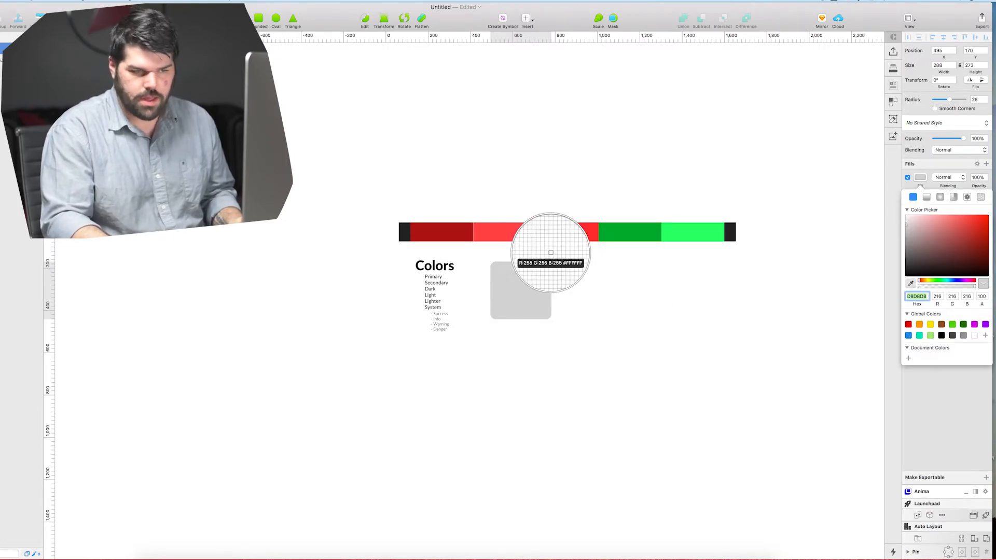
pyautogui.click(566, 238)
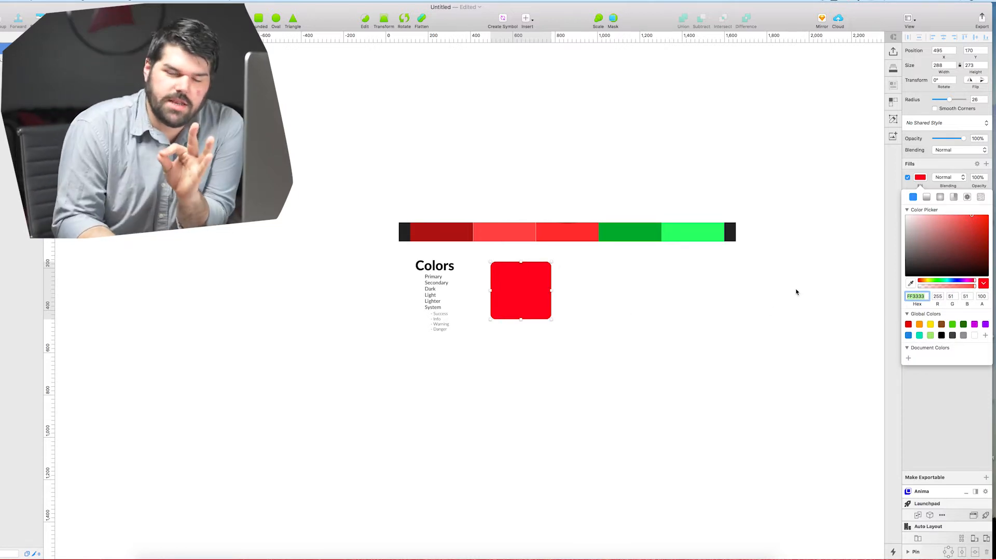
pyautogui.click(911, 285)
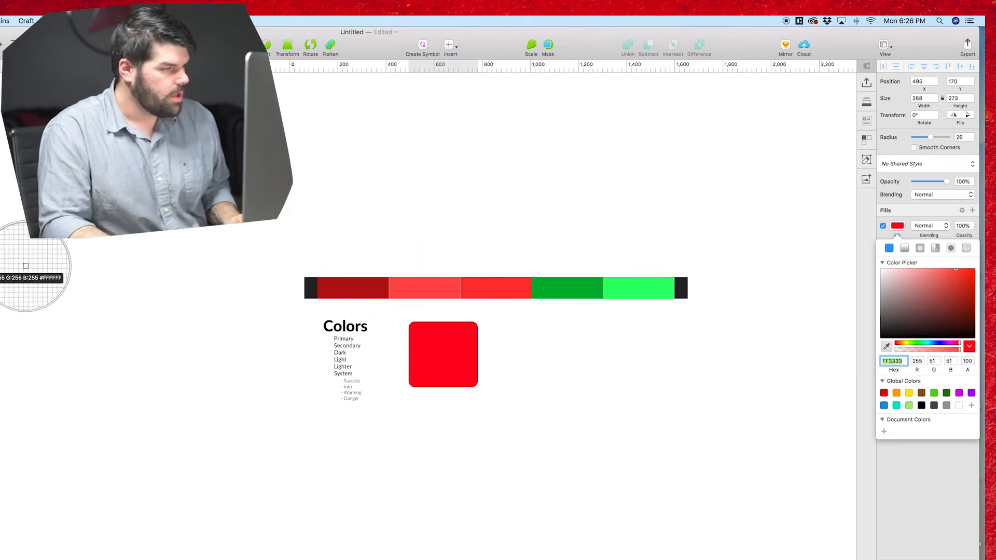
pyautogui.press('Escape')
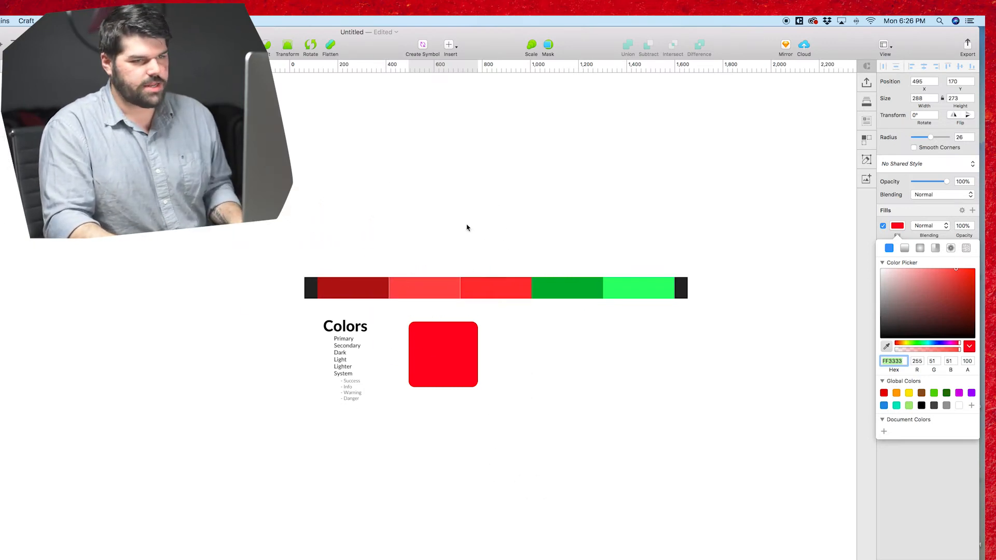
# - Move the red rounded square away from the Colors list and rename its layer to Primary
pyautogui.click(898, 226)
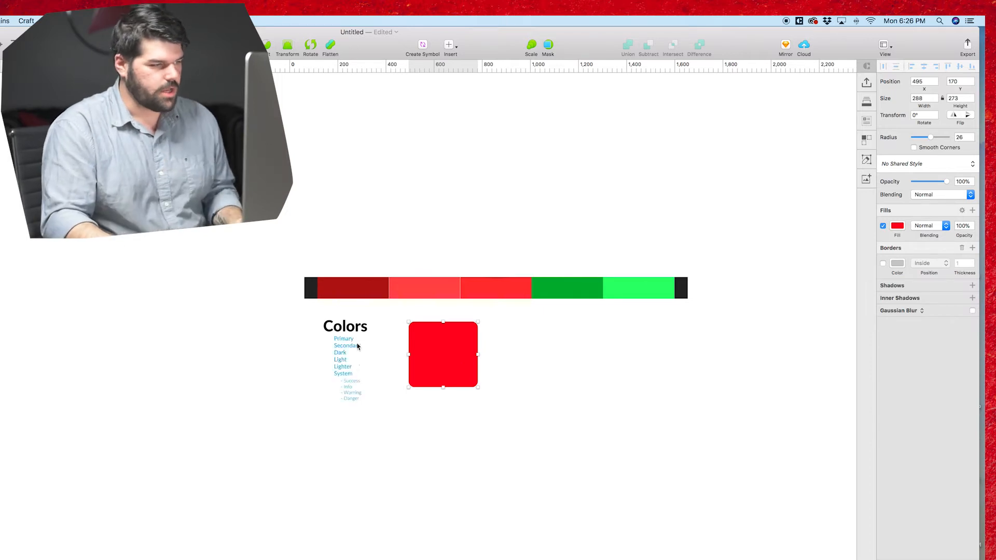
pyautogui.moveTo(457, 363); pyautogui.dragTo(605, 396)
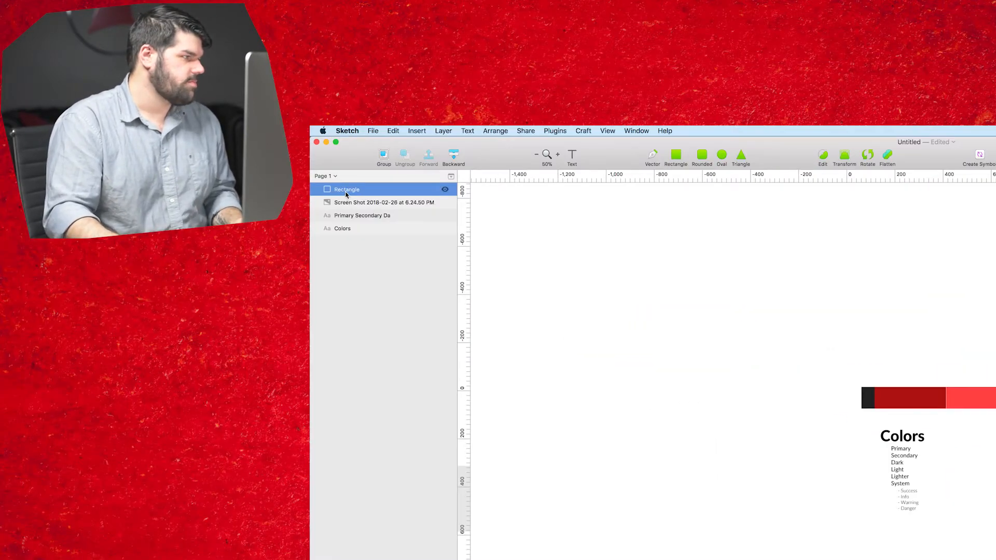
pyautogui.doubleClick(346, 190)
pyautogui.write('Primary')
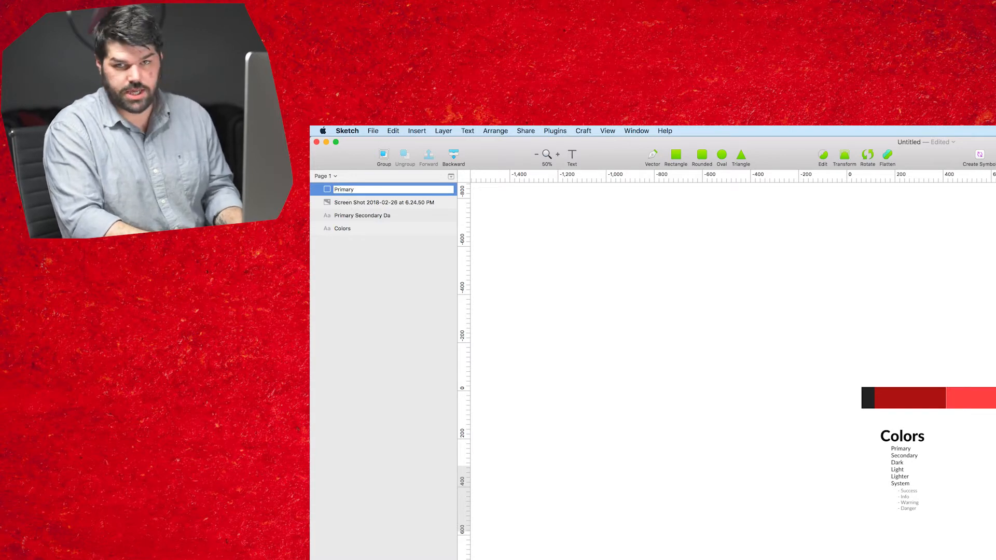
pyautogui.press('Return')
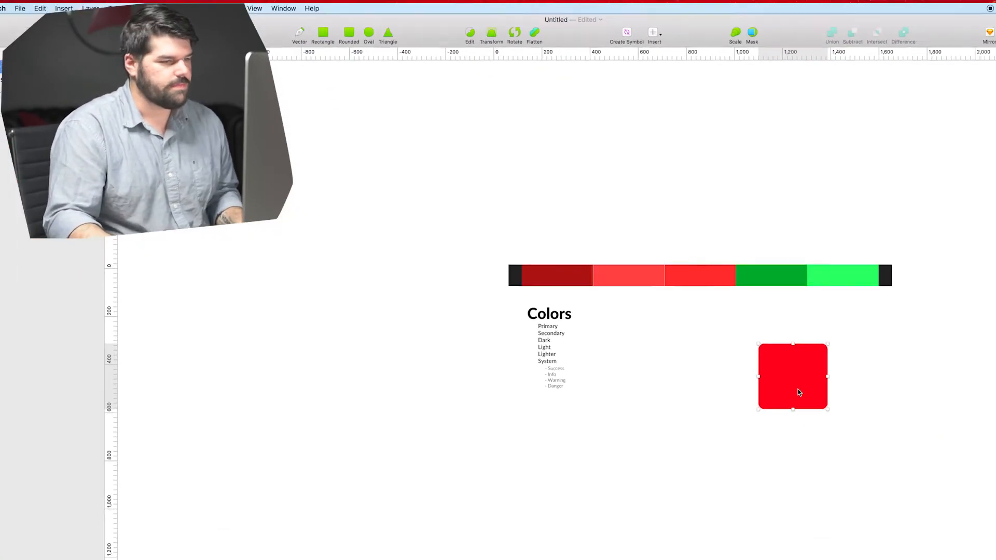
# - Move the Primary square up beneath the swatch strip and place a duplicate beside it, filled with dark gray #282828
pyautogui.moveTo(797, 389); pyautogui.dragTo(570, 282)
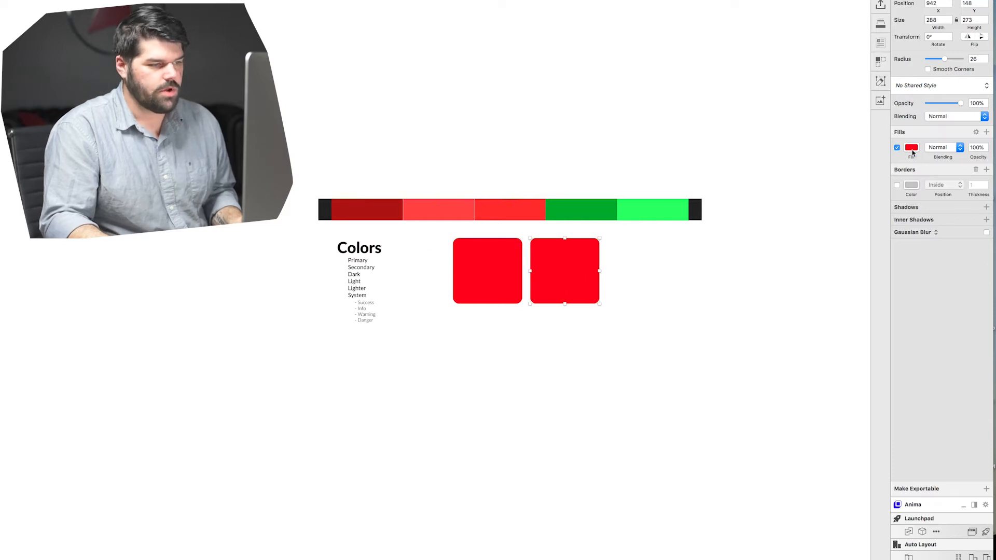
pyautogui.click(911, 147)
pyautogui.moveTo(903, 245); pyautogui.dragTo(886, 252)
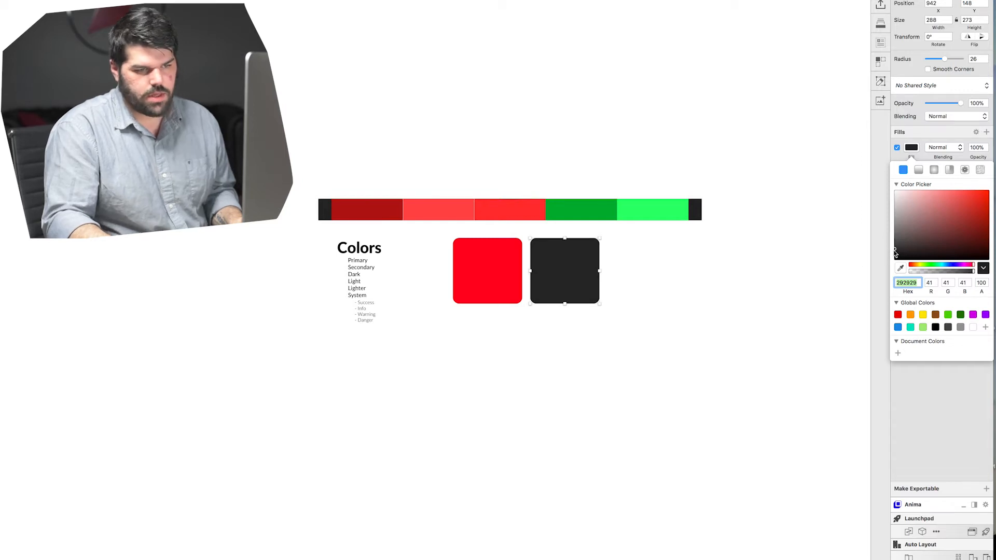
pyautogui.doubleClick(903, 282)
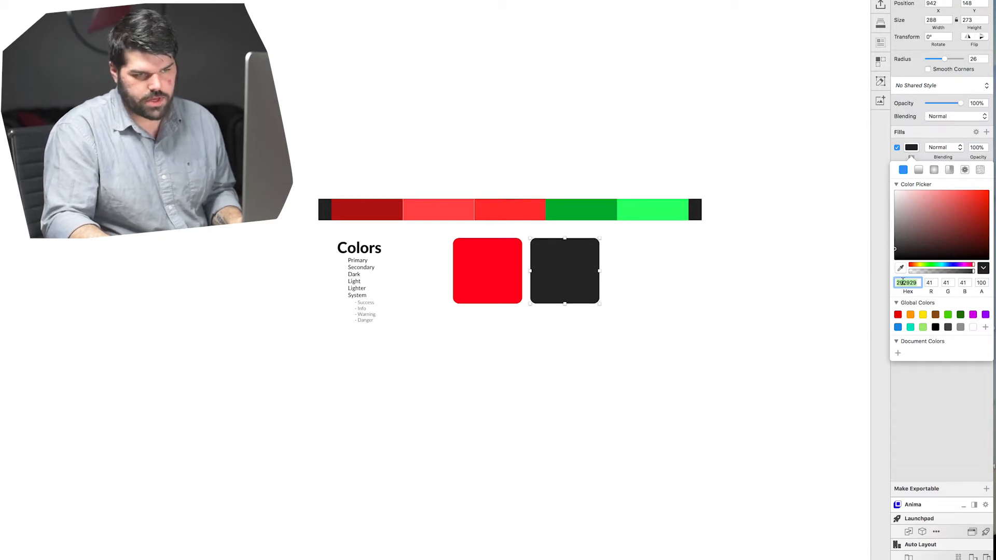
pyautogui.write('282828')
pyautogui.press('Return')
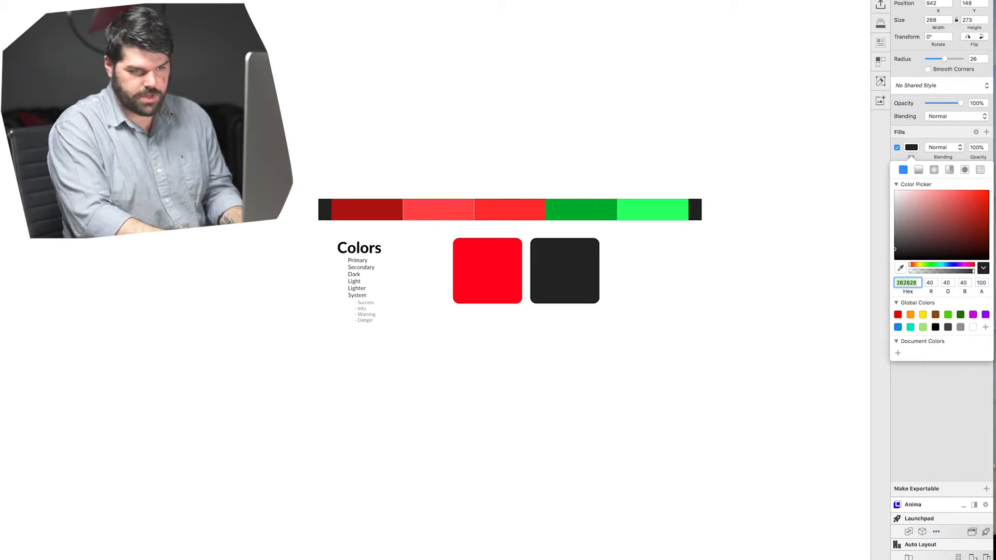
# - Move the dark gray square closer to the red one, to about X 932
pyautogui.moveTo(541, 265); pyautogui.dragTo(540, 267)
pyautogui.click(542, 342)
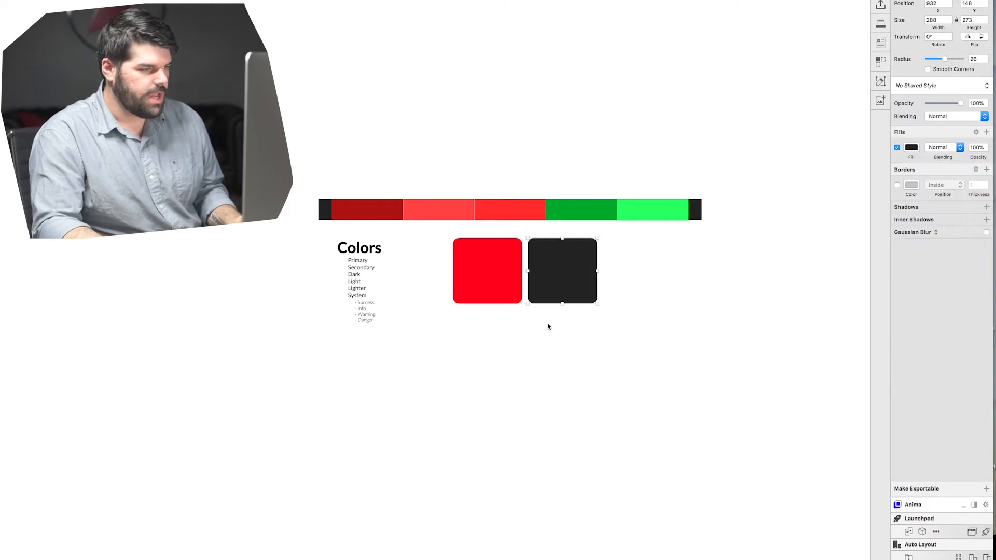
pyautogui.click(551, 328)
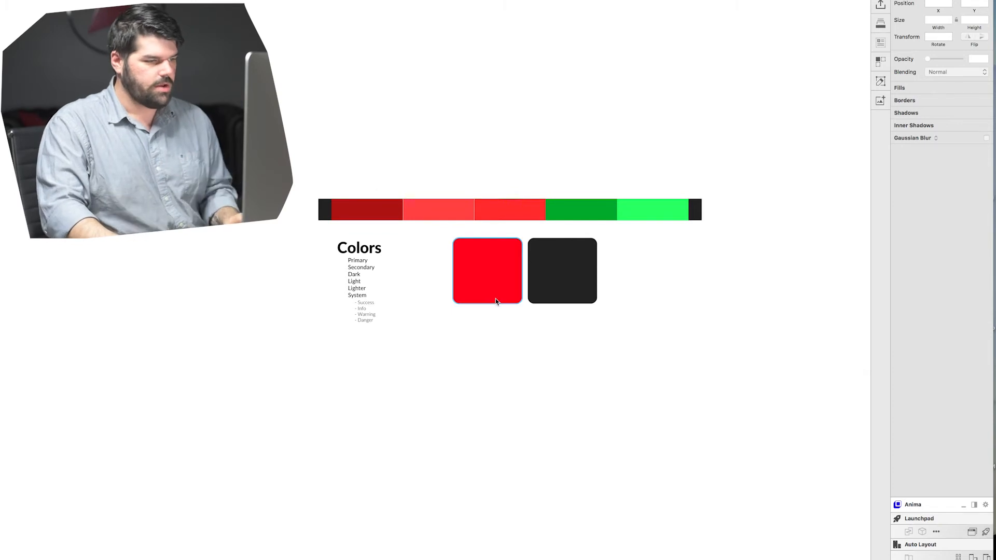
pyautogui.click(356, 277)
pyautogui.doubleClick(356, 275)
pyautogui.press('Escape')
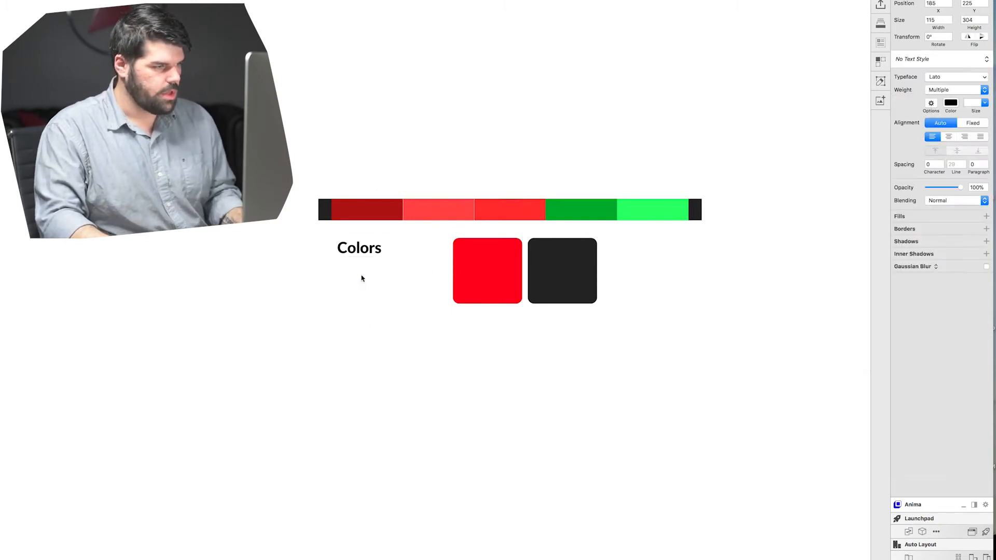
# - Duplicate the red square directly below with a 25 px gap and fill the copy with dark red #B21412 sampled from the strip's first red swatch
pyautogui.click(487, 281)
pyautogui.moveTo(486, 281); pyautogui.dragTo(497, 355)
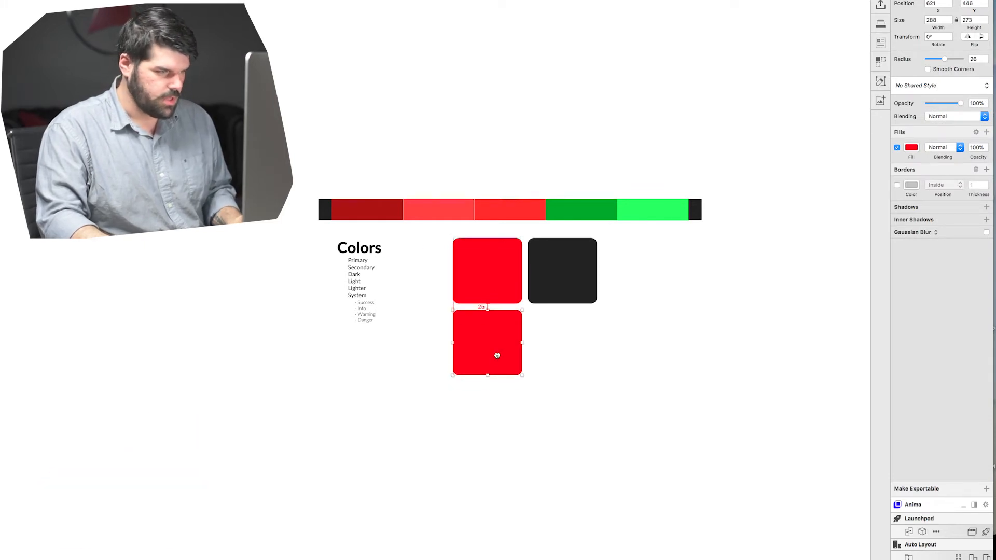
pyautogui.click(911, 148)
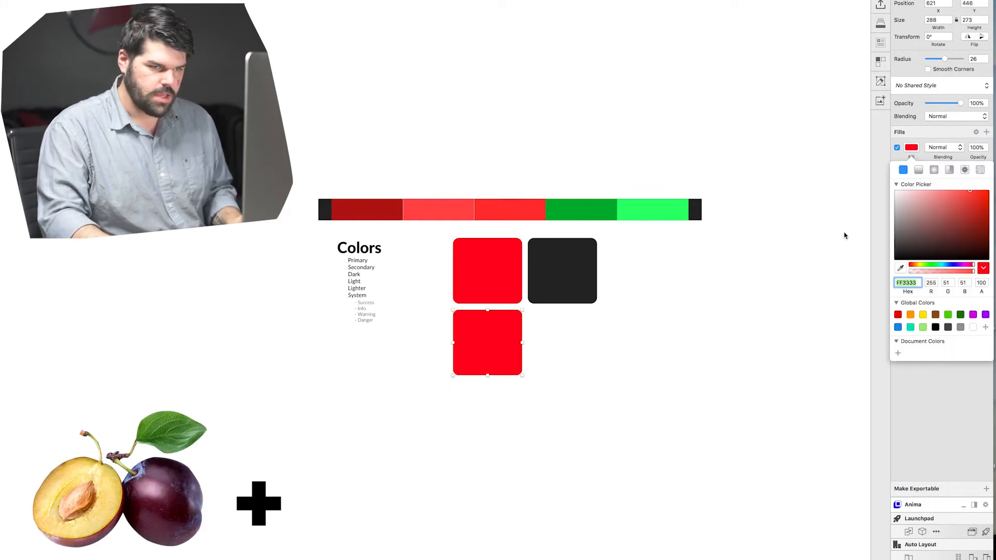
pyautogui.click(900, 269)
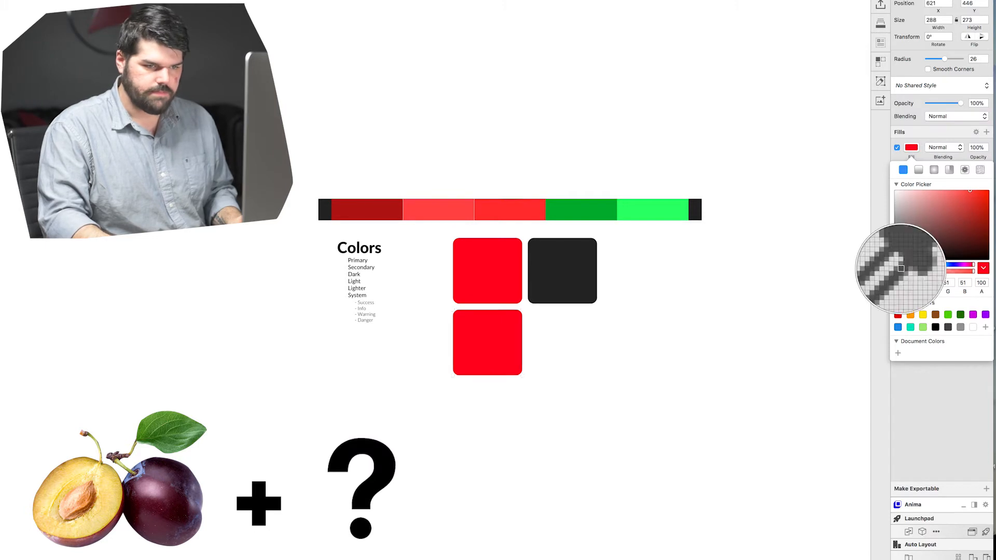
pyautogui.click(391, 218)
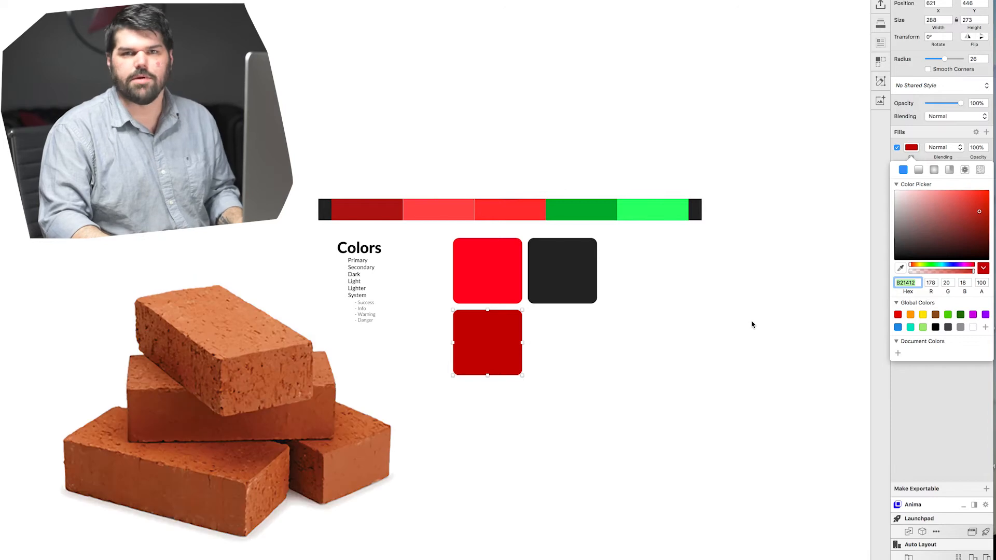
pyautogui.click(540, 360)
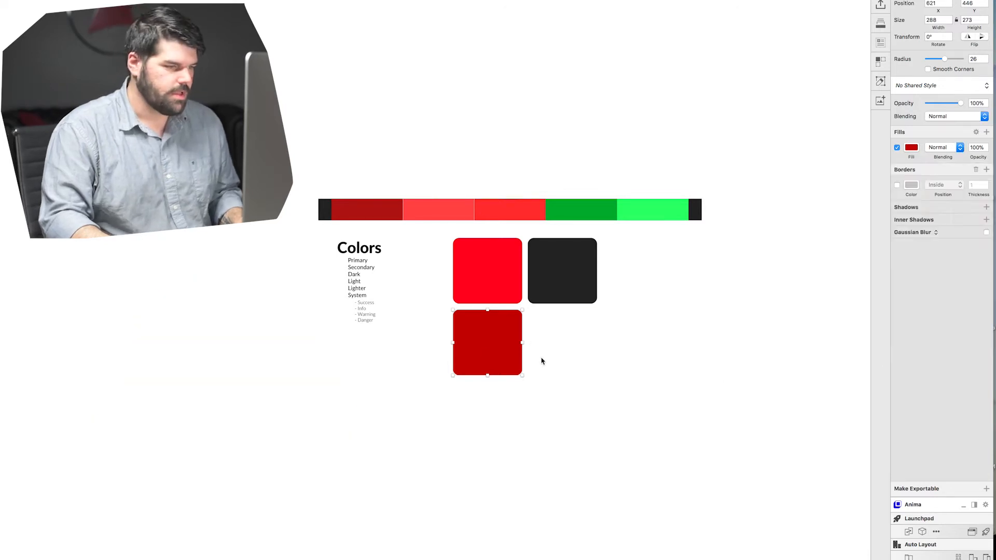
pyautogui.click(569, 364)
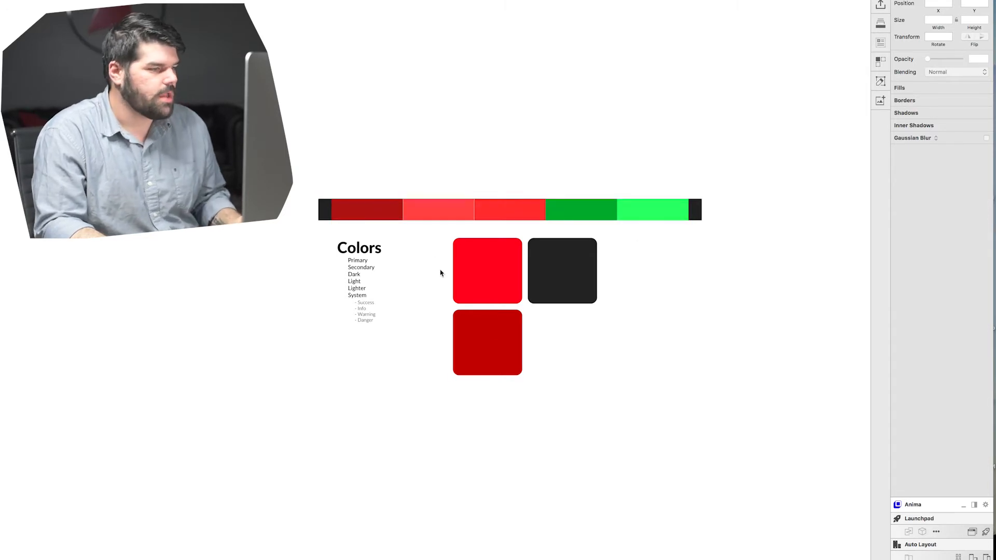
# - Duplicate the dark red square directly below itself and rename the dark red square's layer to Darker
pyautogui.click(490, 350)
pyautogui.moveTo(491, 350); pyautogui.dragTo(490, 422)
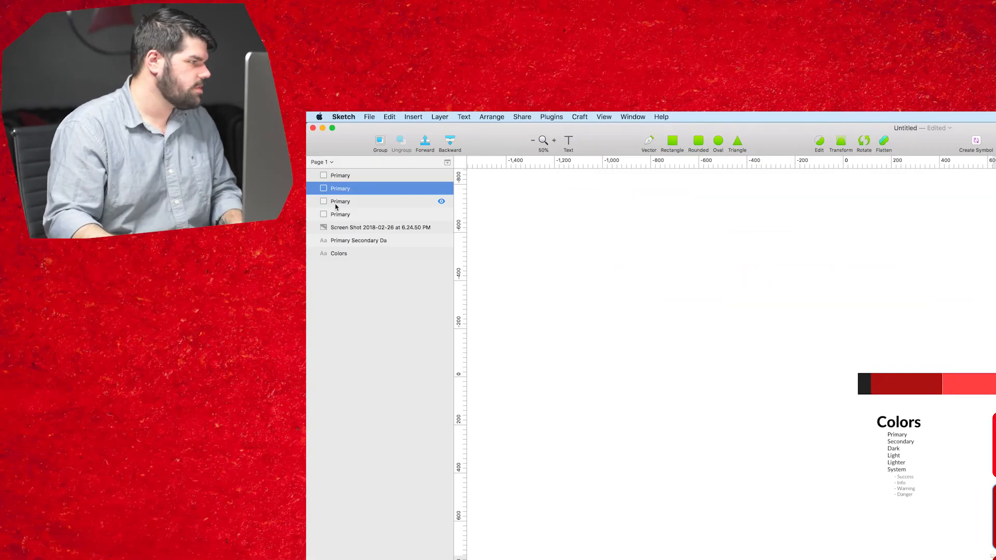
pyautogui.click(335, 207)
pyautogui.doubleClick(338, 203)
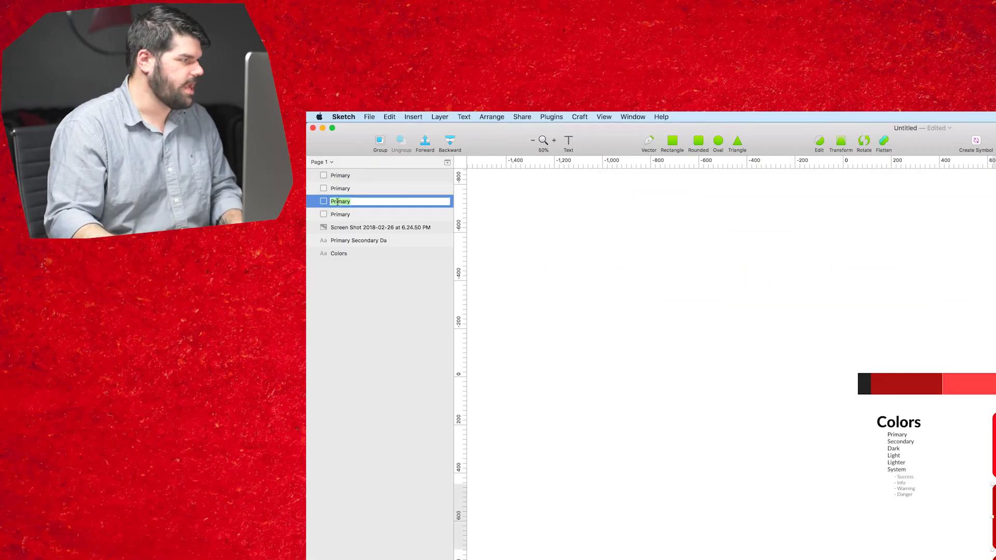
pyautogui.write('Darker')
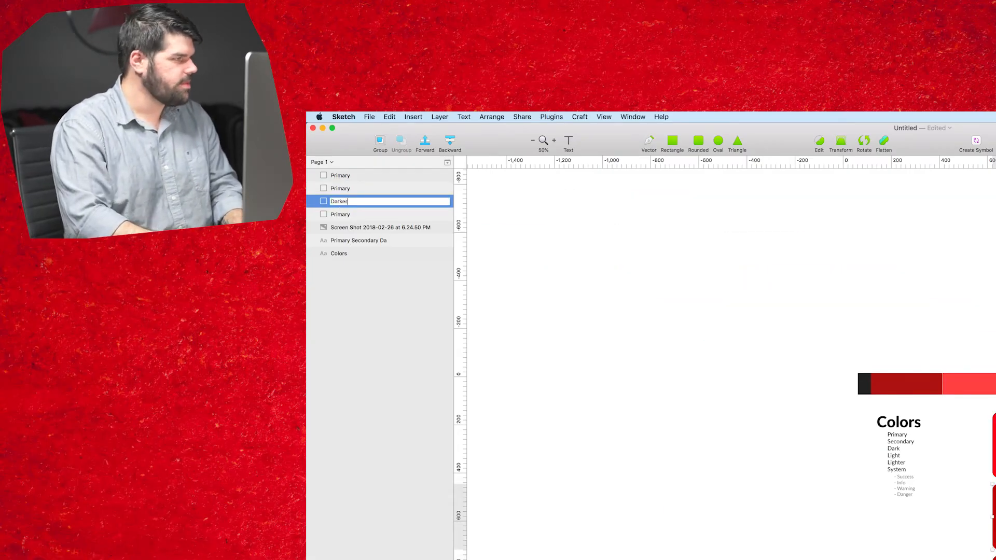
pyautogui.press('Return')
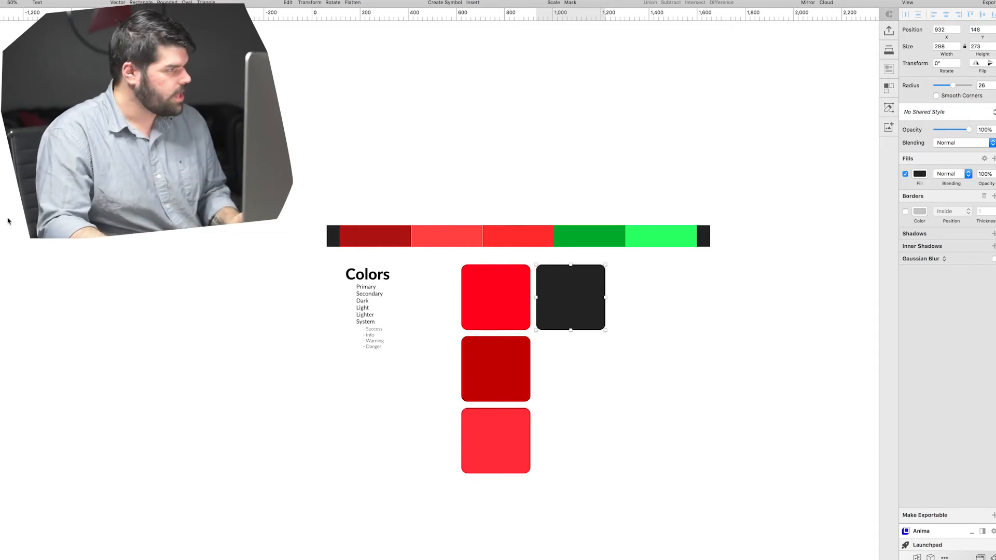
# - Duplicate the #FF4C4B light red square directly below with a 25 px gap and lighten the copy's fill to pale pink #FFC3C3
pyautogui.click(487, 459)
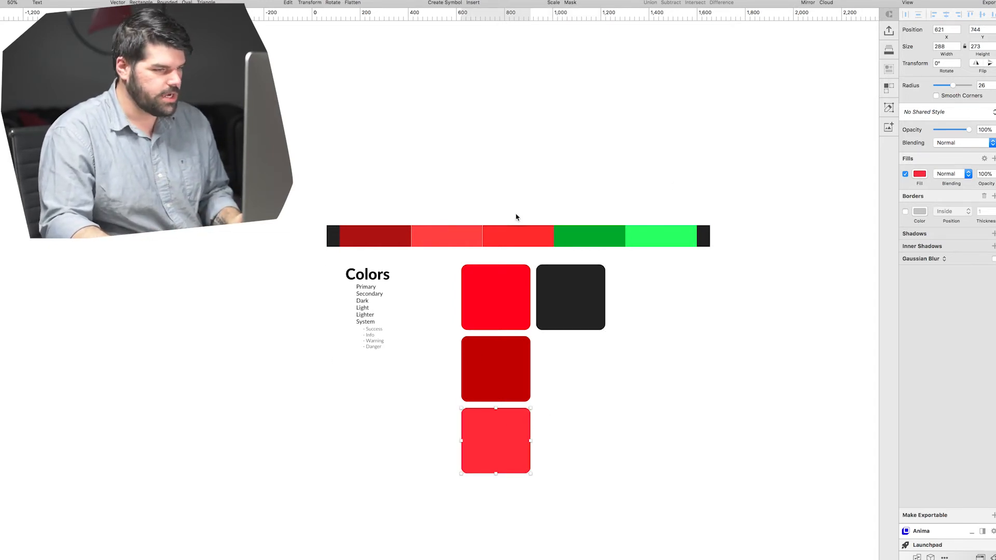
pyautogui.click(918, 175)
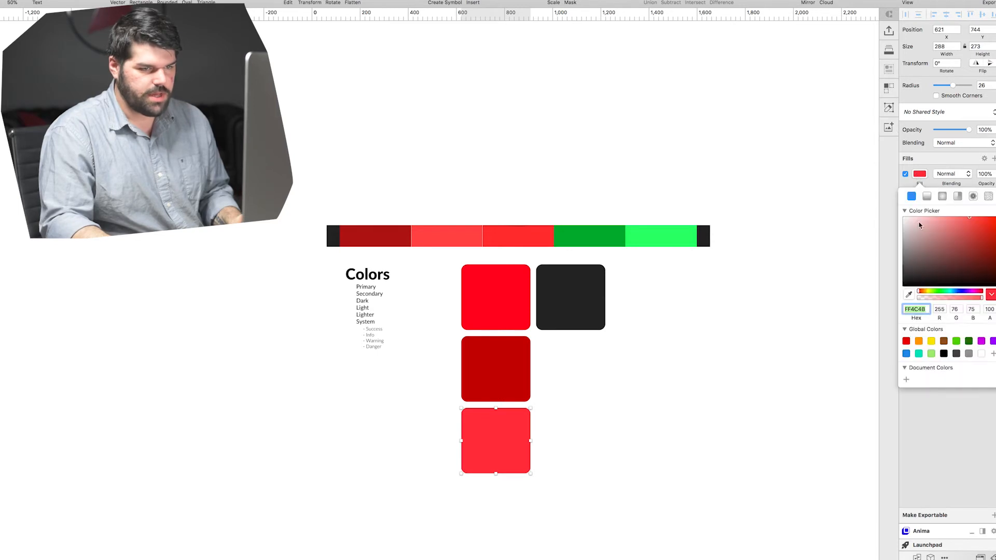
pyautogui.click(916, 179)
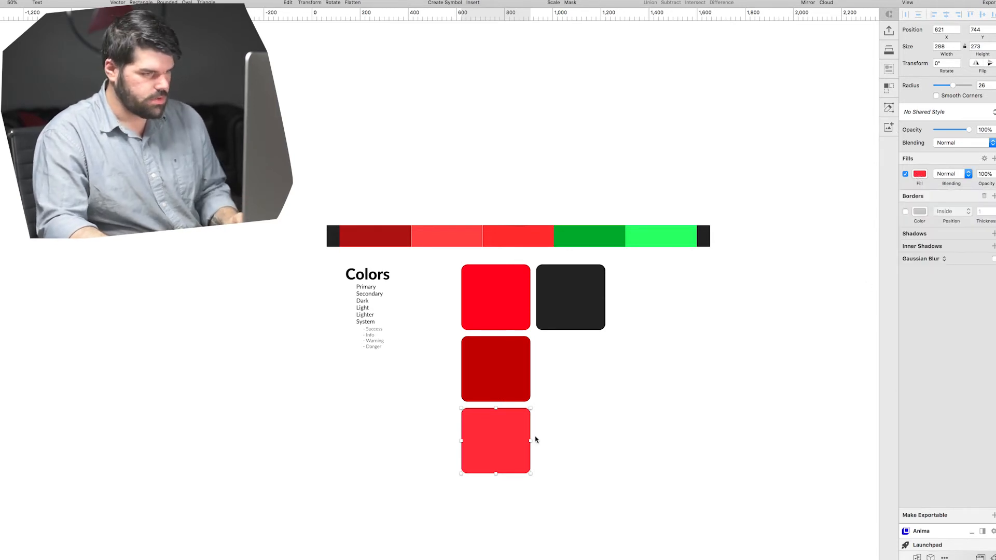
pyautogui.moveTo(507, 465); pyautogui.dragTo(507, 520)
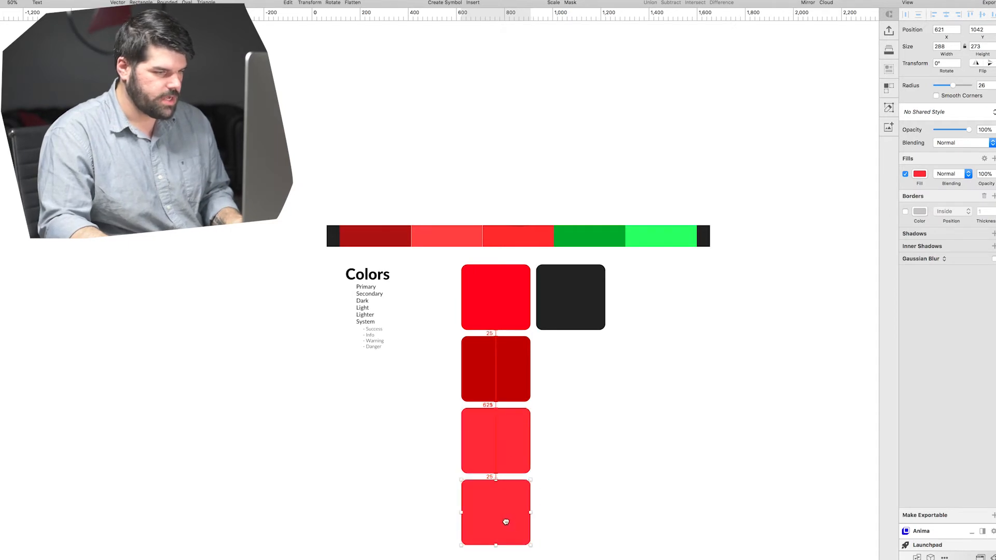
pyautogui.click(920, 174)
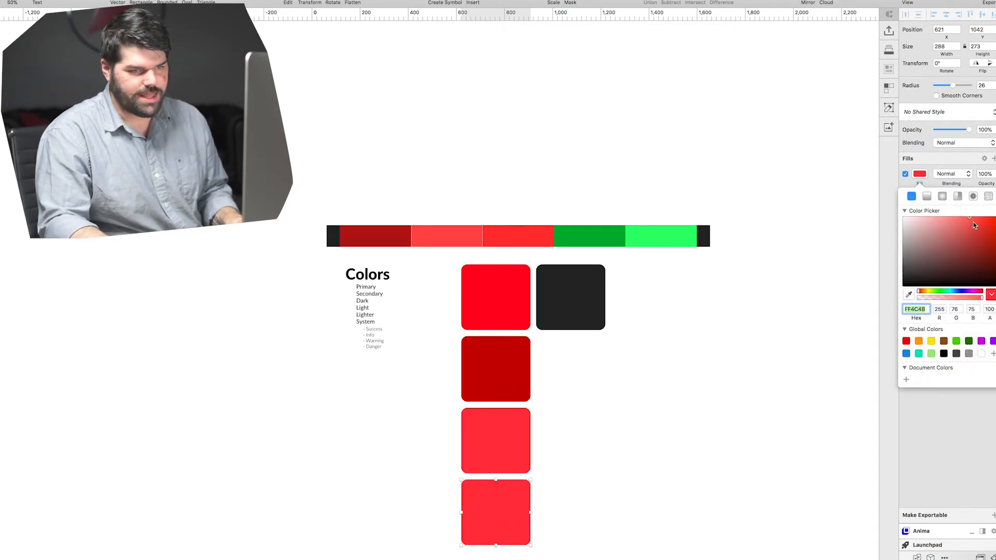
pyautogui.moveTo(969, 218); pyautogui.dragTo(956, 216)
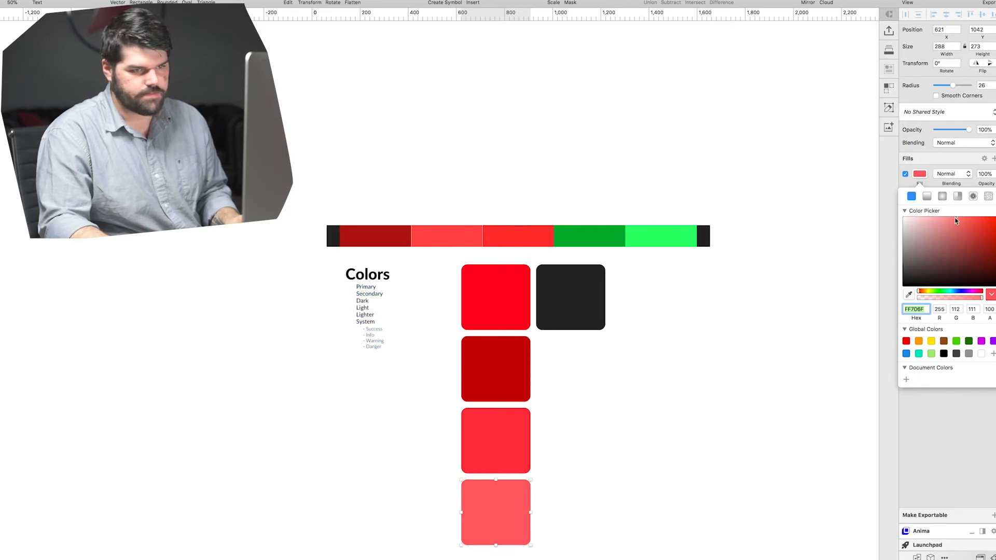
pyautogui.moveTo(951, 218); pyautogui.dragTo(925, 218)
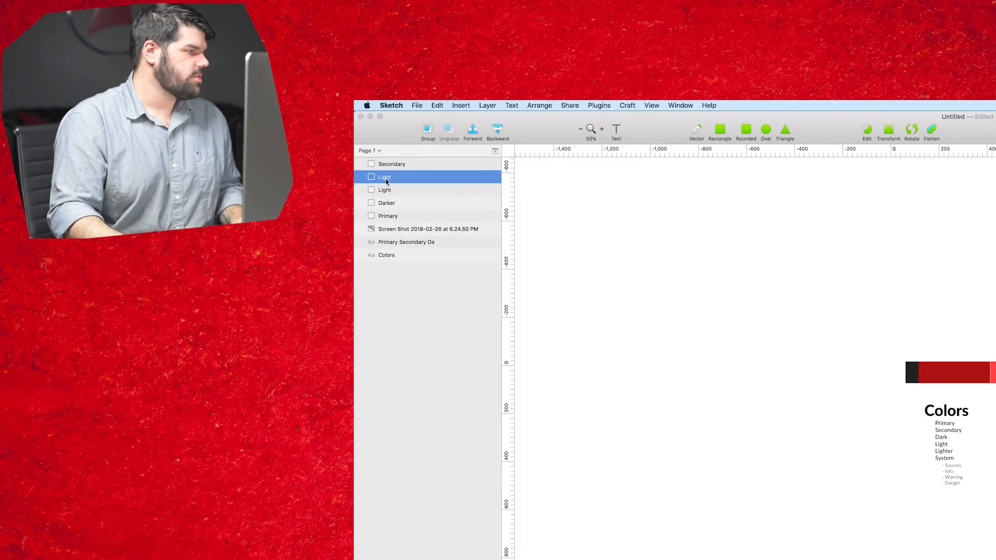
# - Rename the pale pink square's layer to Lighter
pyautogui.doubleClick(385, 178)
pyautogui.write('Lighter')
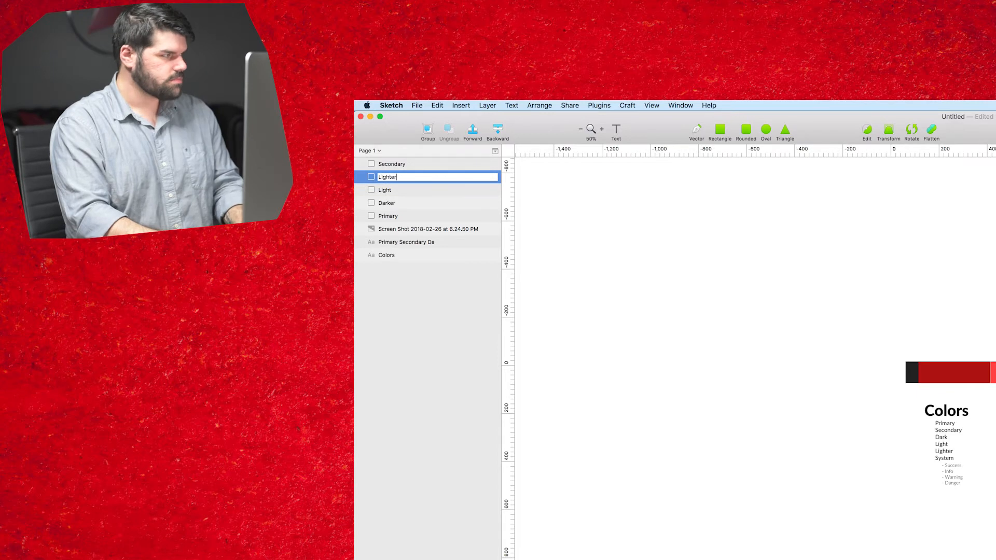
pyautogui.press('Return')
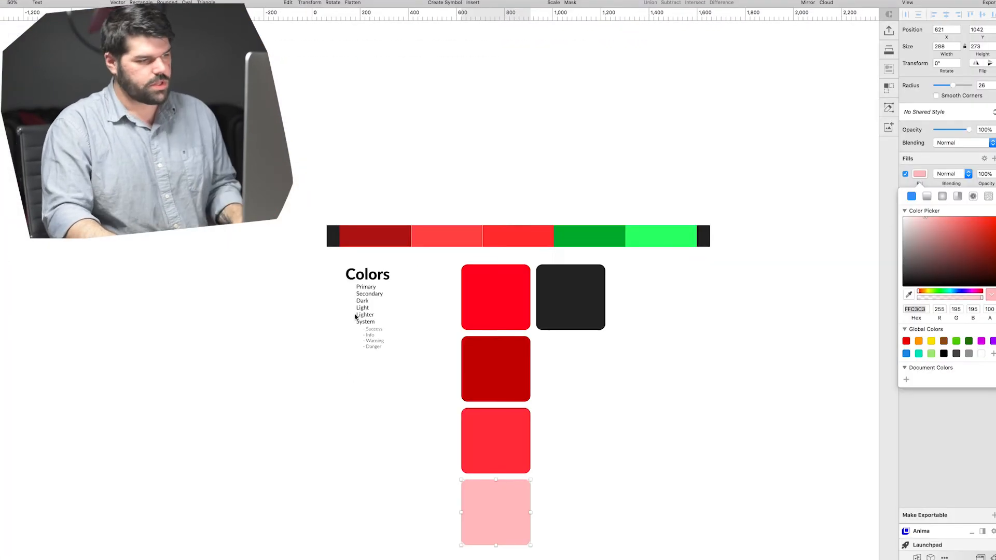
# - Arrange the dark gray, dark red, light red and pale pink squares in a row beside the Primary square
pyautogui.moveTo(578, 316)
pyautogui.mouseDown()
pyautogui.moveTo(692, 373)
pyautogui.moveTo(708, 316)
pyautogui.moveTo(600, 307)
pyautogui.moveTo(581, 316)
pyautogui.mouseUp()
pyautogui.moveTo(516, 367); pyautogui.dragTo(671, 295)
pyautogui.moveTo(507, 433); pyautogui.dragTo(735, 301)
pyautogui.moveTo(506, 511); pyautogui.dragTo(810, 295)
# - Align all five color squares on their vertical centers and distribute them horizontally, accepting uneven full-pixel spacing
pyautogui.keyDown('shift'); pyautogui.click(718, 306); pyautogui.keyUp('shift')
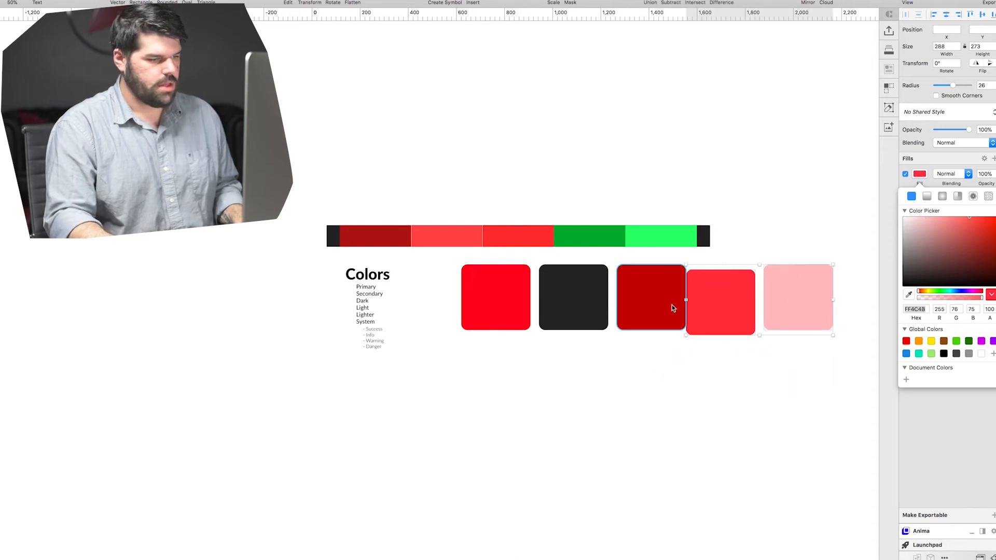
pyautogui.keyDown('shift'); pyautogui.click(669, 307); pyautogui.keyUp('shift')
pyautogui.keyDown('shift'); pyautogui.click(569, 313); pyautogui.keyUp('shift')
pyautogui.keyDown('shift'); pyautogui.click(497, 313); pyautogui.keyUp('shift')
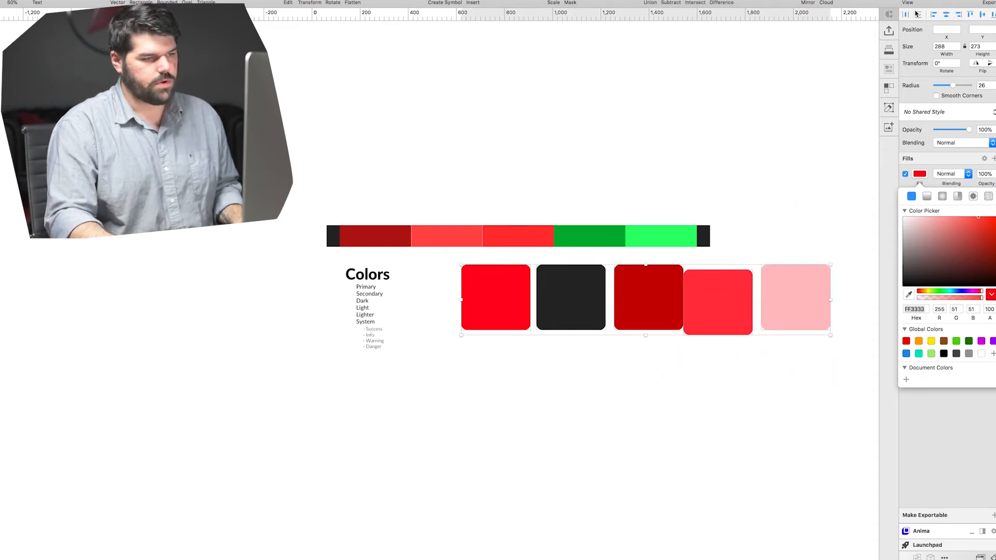
pyautogui.click(982, 15)
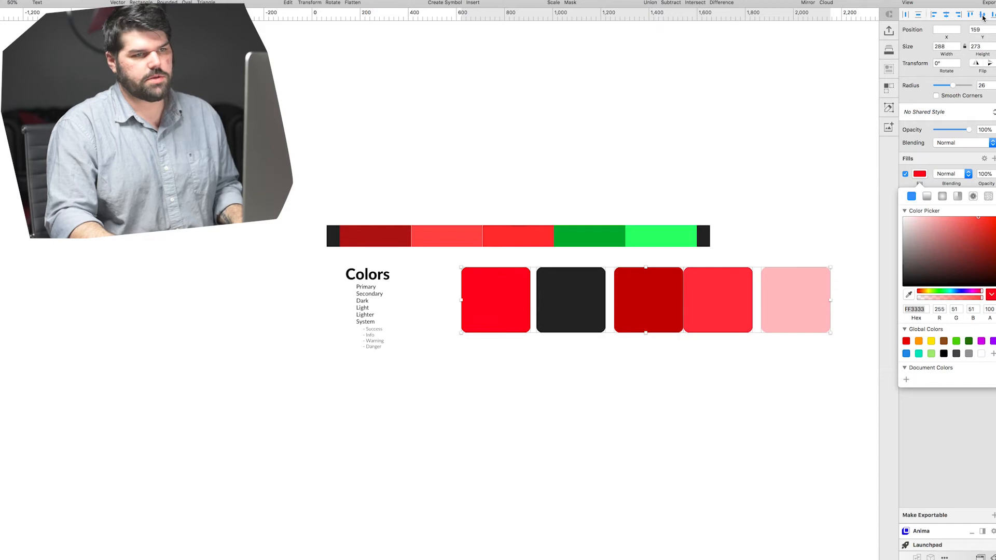
pyautogui.click(906, 15)
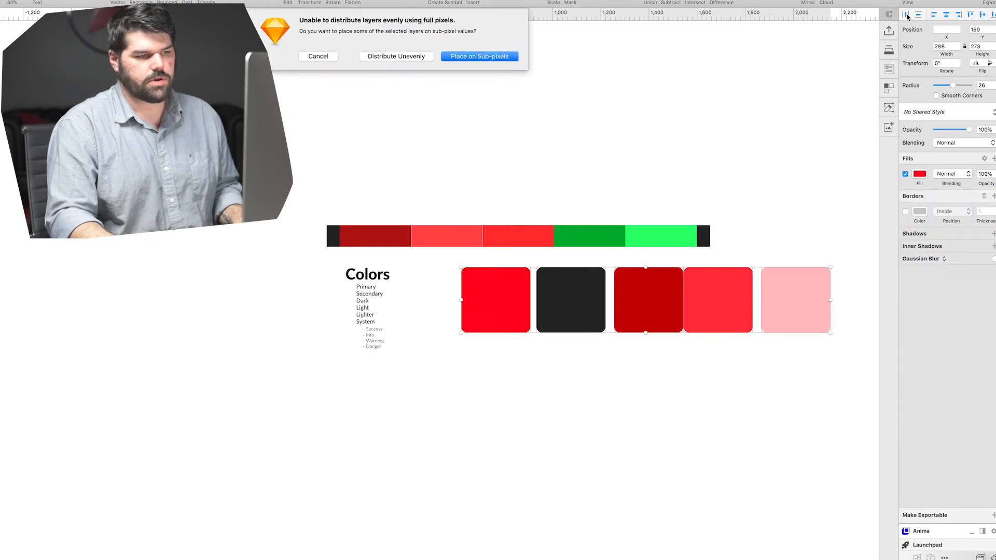
pyautogui.click(395, 57)
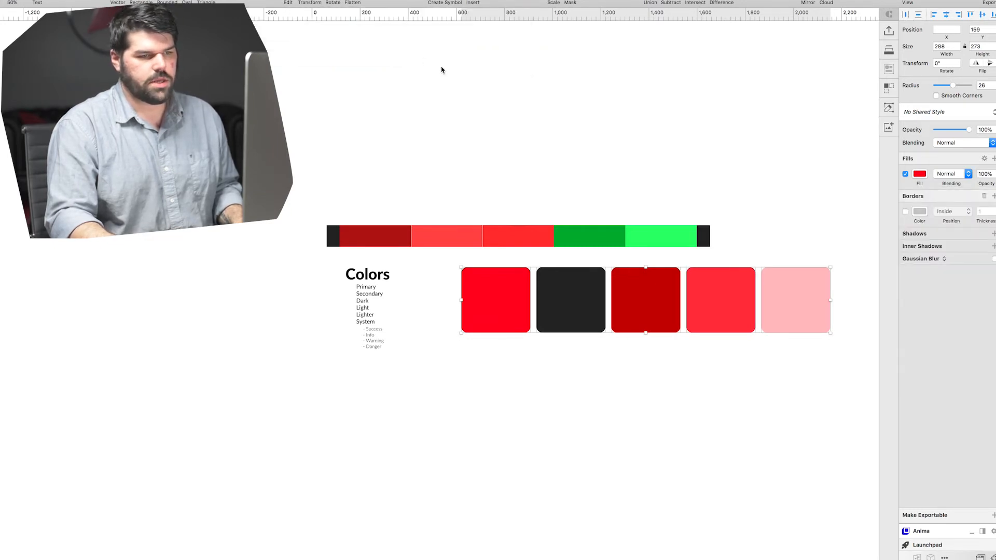
# - Move the palette strip below and left of the Colors list, and move the row of five squares up above the list
pyautogui.click(491, 237)
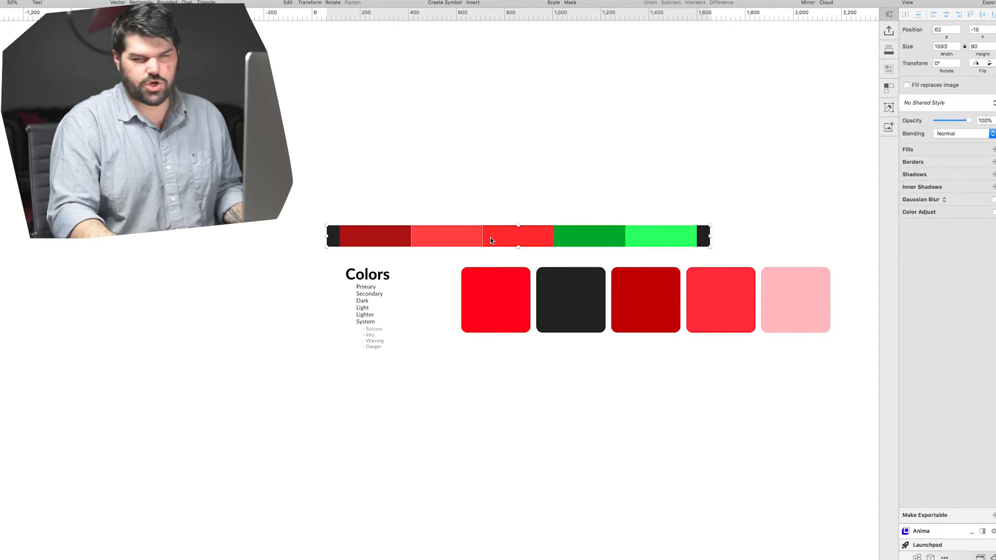
pyautogui.moveTo(490, 238); pyautogui.dragTo(102, 425)
pyautogui.moveTo(450, 262); pyautogui.dragTo(781, 155)
pyautogui.click(610, 322)
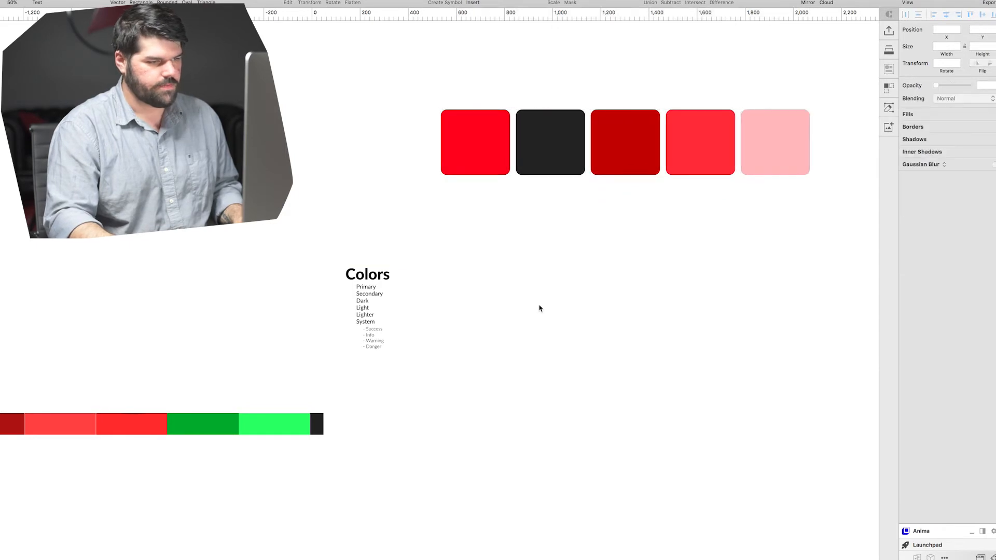
# - Duplicate the Primary square directly below the pale pink square and fill the copy with the palette strip's dark green, #02B232
pyautogui.click(485, 168)
pyautogui.moveTo(477, 151); pyautogui.dragTo(777, 226)
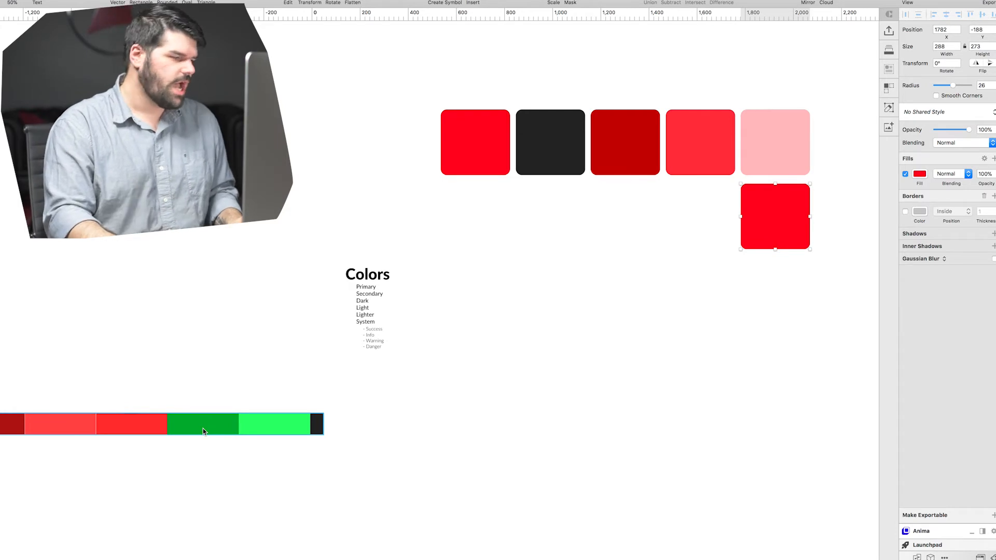
pyautogui.hotkey('ctrl', 'c')
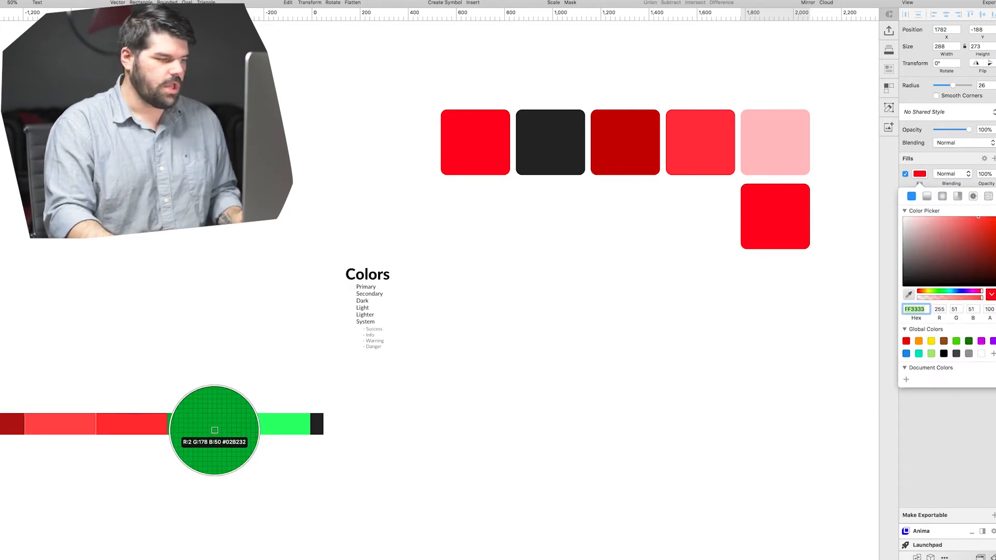
pyautogui.click(214, 430)
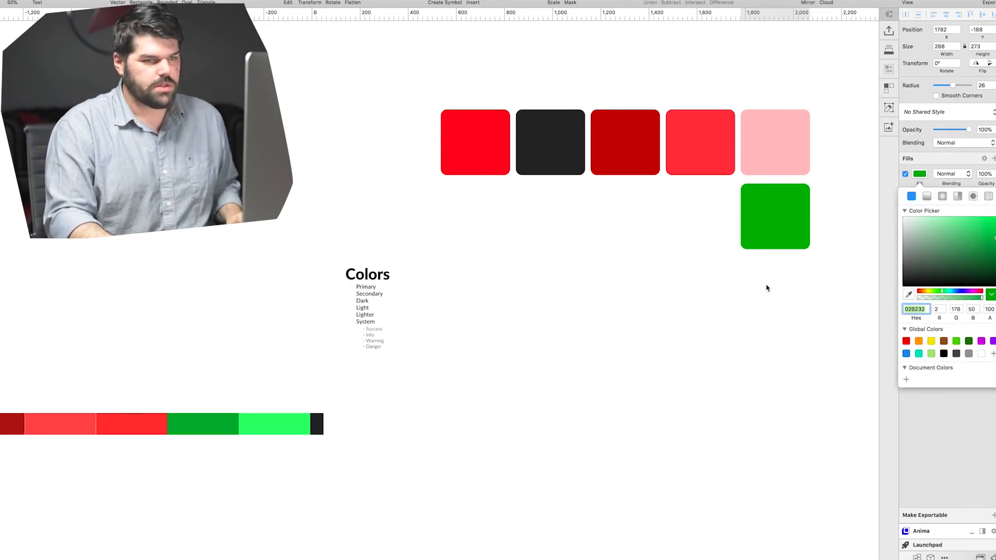
# - Rename the green square's layer to Success
pyautogui.click(919, 178)
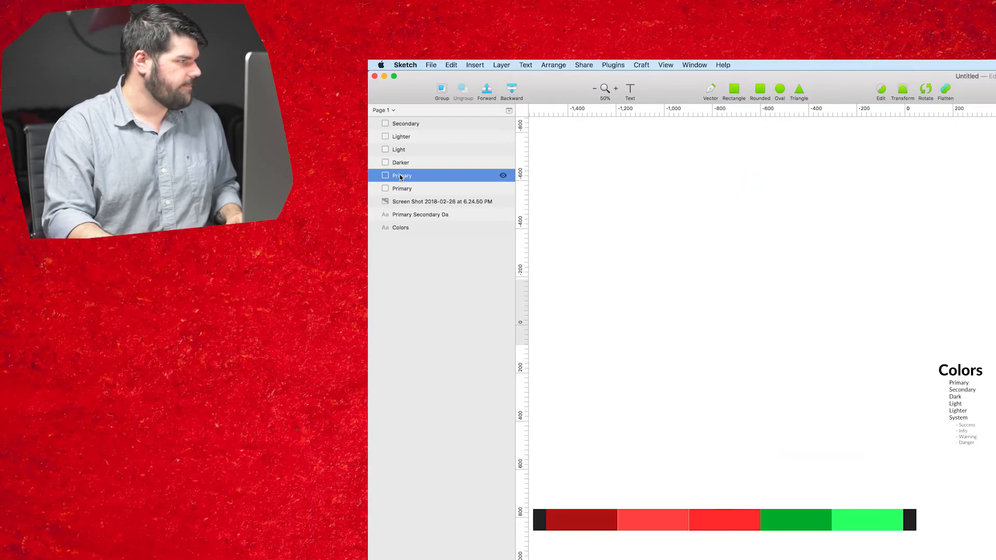
pyautogui.doubleClick(400, 176)
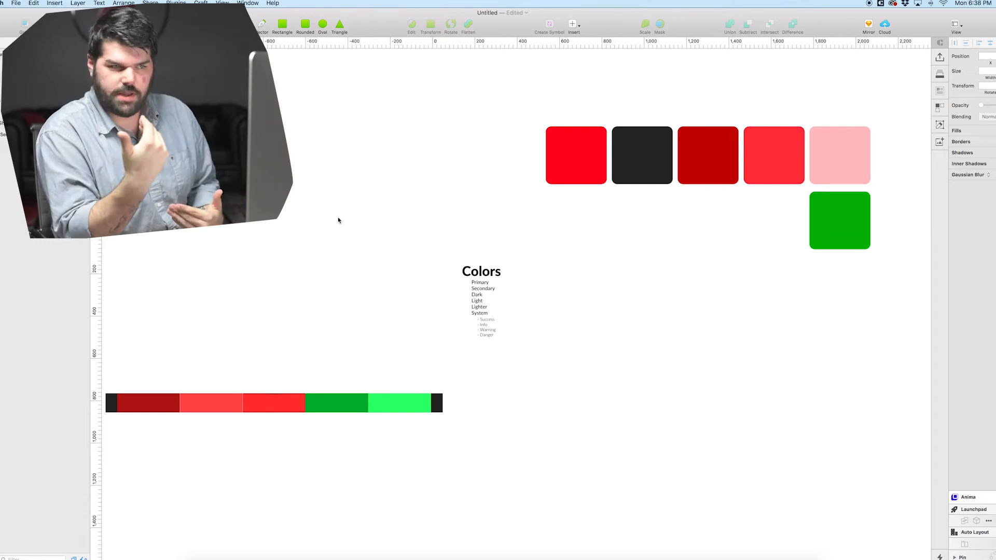
# - Duplicate the green square beneath the light red square and fill the copy with the global blue #4A90E2
pyautogui.click(859, 228)
pyautogui.moveTo(846, 224); pyautogui.dragTo(778, 224)
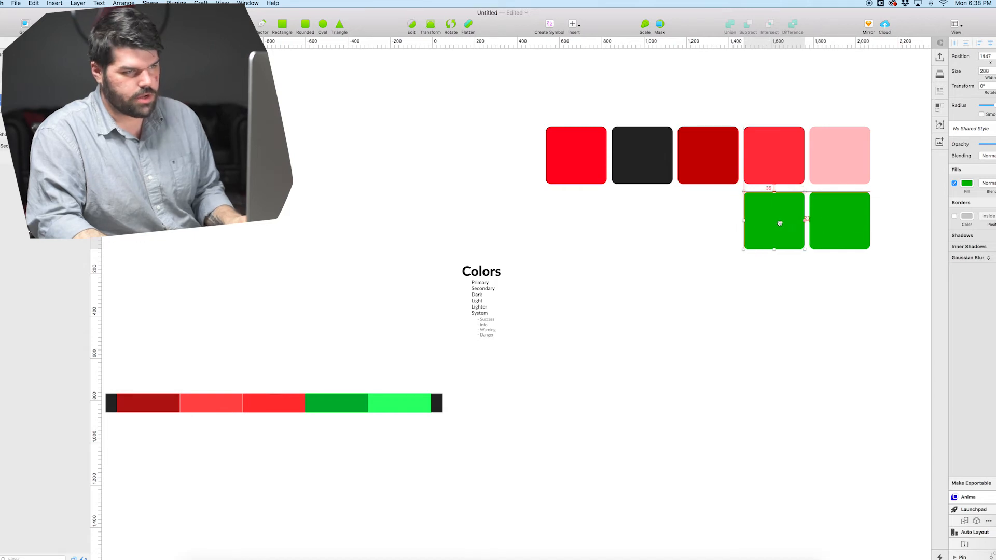
pyautogui.click(963, 186)
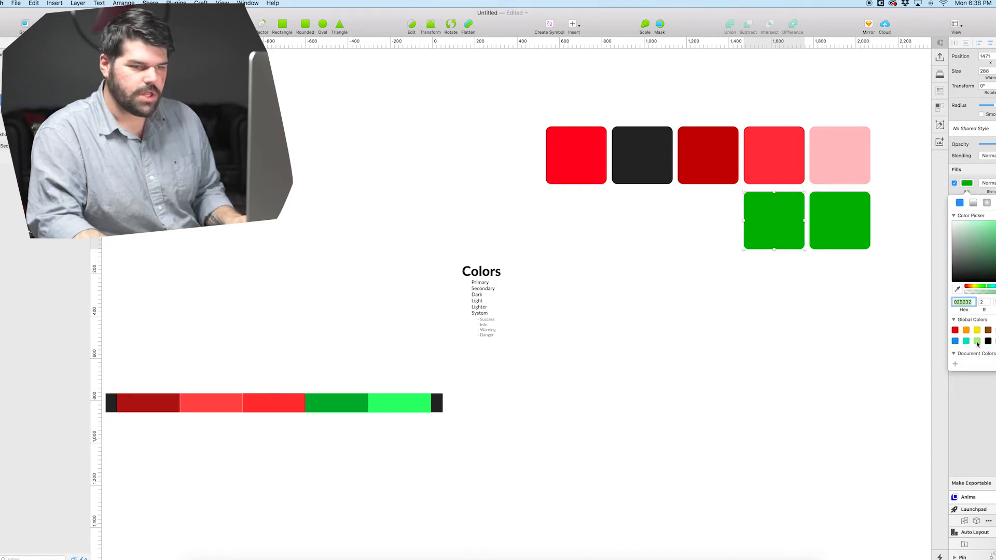
pyautogui.click(955, 341)
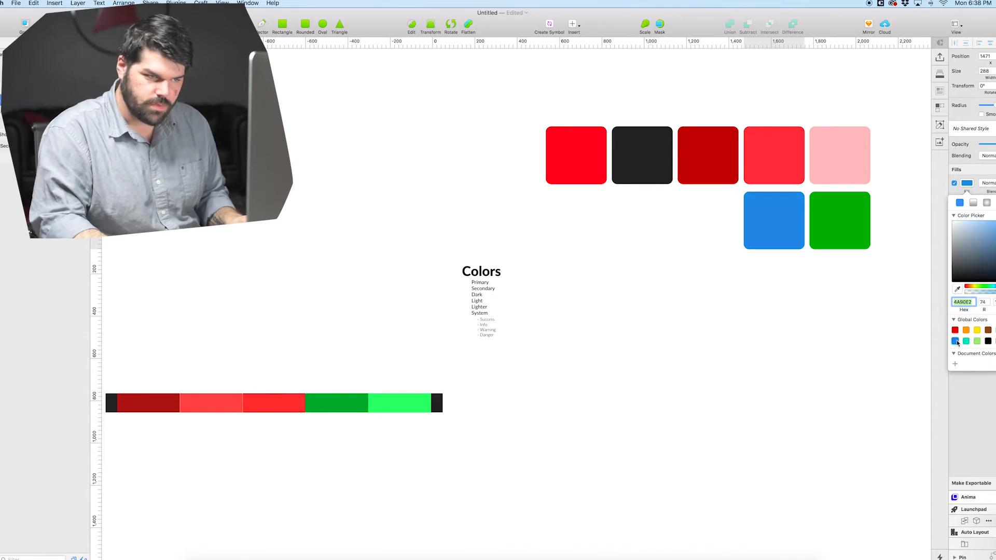
pyautogui.click(968, 185)
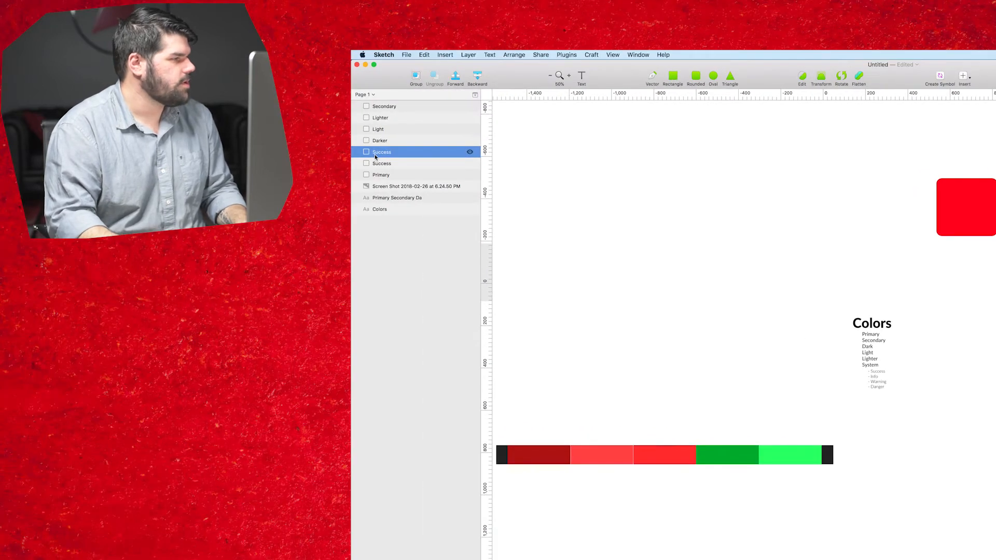
# - Rename the blue square's layer to Info
pyautogui.doubleClick(377, 153)
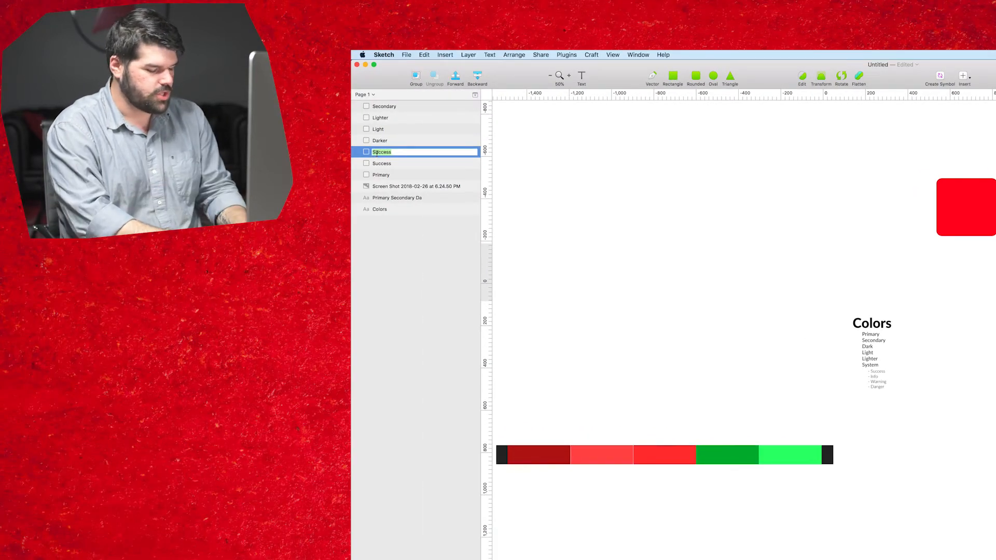
pyautogui.write('In')
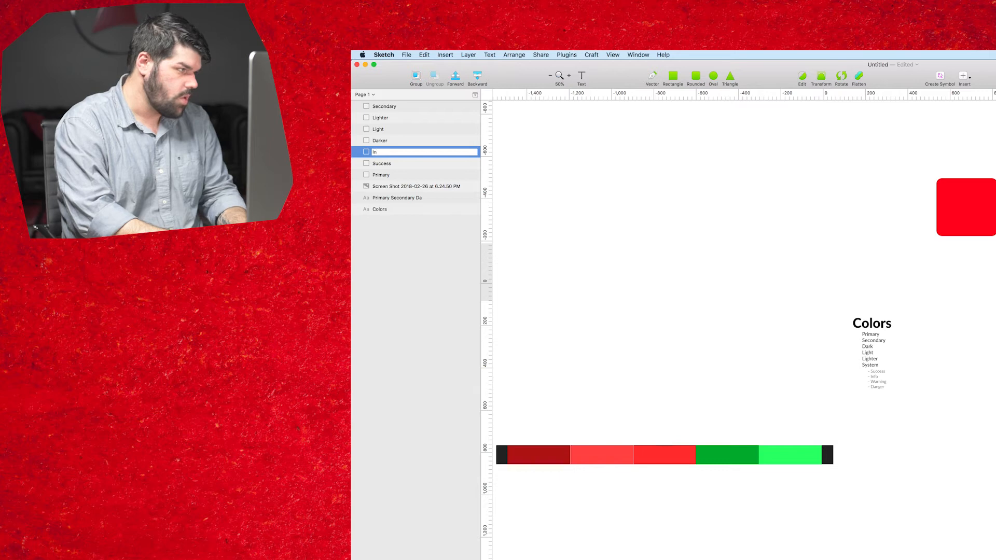
pyautogui.write('fo')
pyautogui.press('Return')
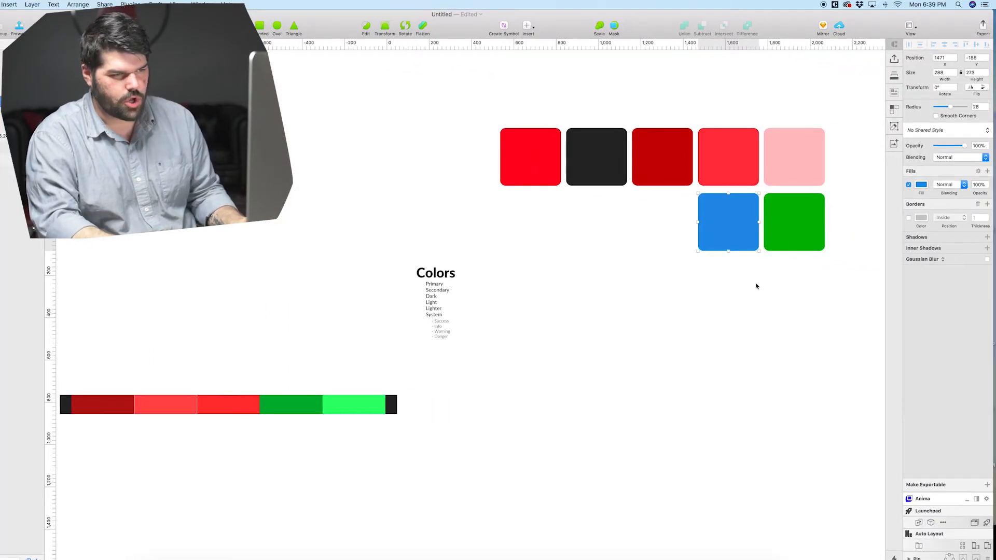
# - Duplicate the blue square beneath the dark red square and fill the copy with the global orange, muted to #DD9F39
pyautogui.moveTo(720, 240); pyautogui.dragTo(654, 239)
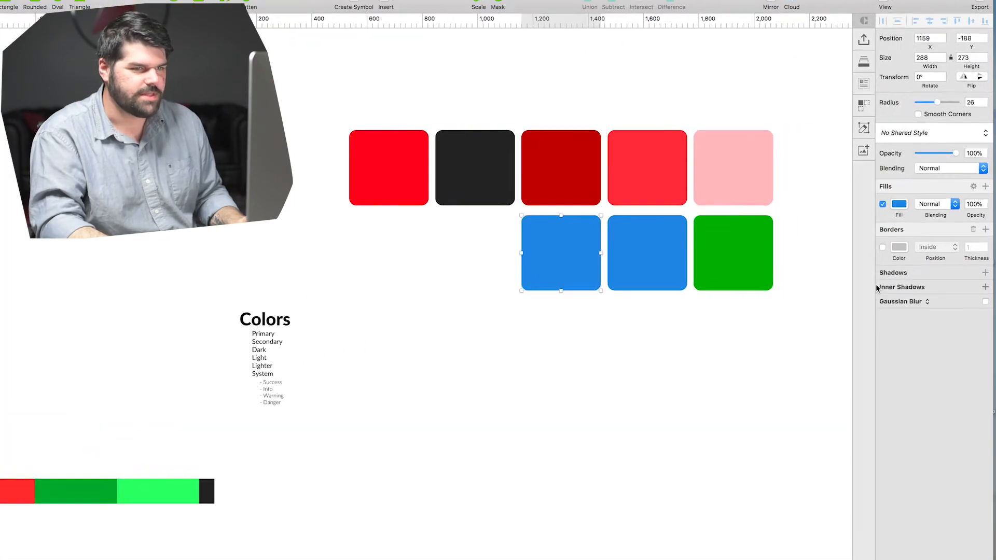
pyautogui.click(857, 236)
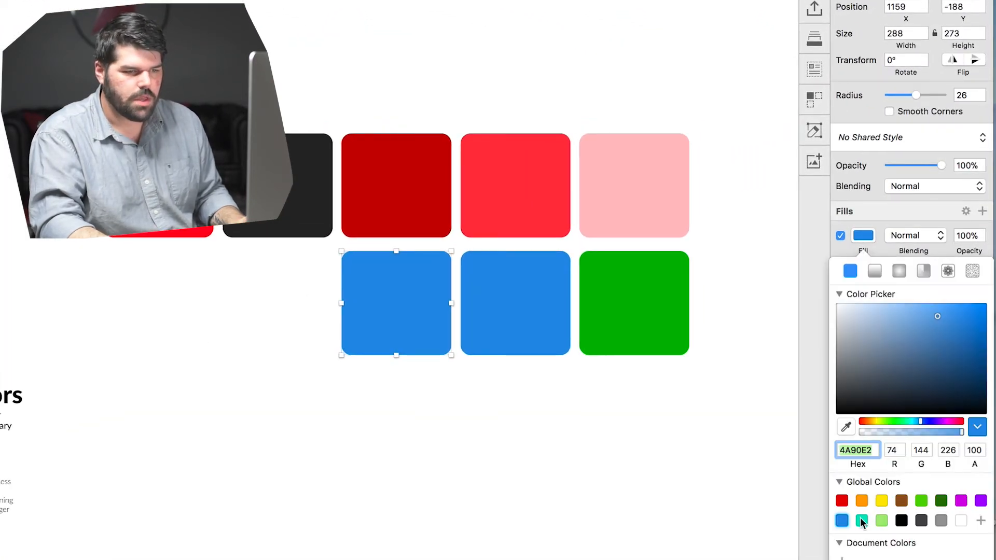
pyautogui.click(860, 501)
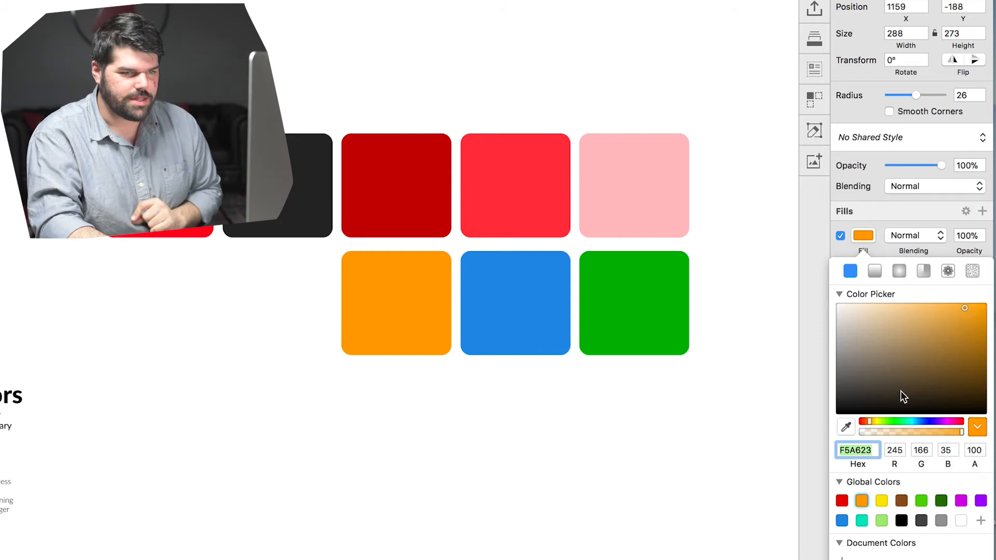
pyautogui.moveTo(967, 309); pyautogui.dragTo(947, 317)
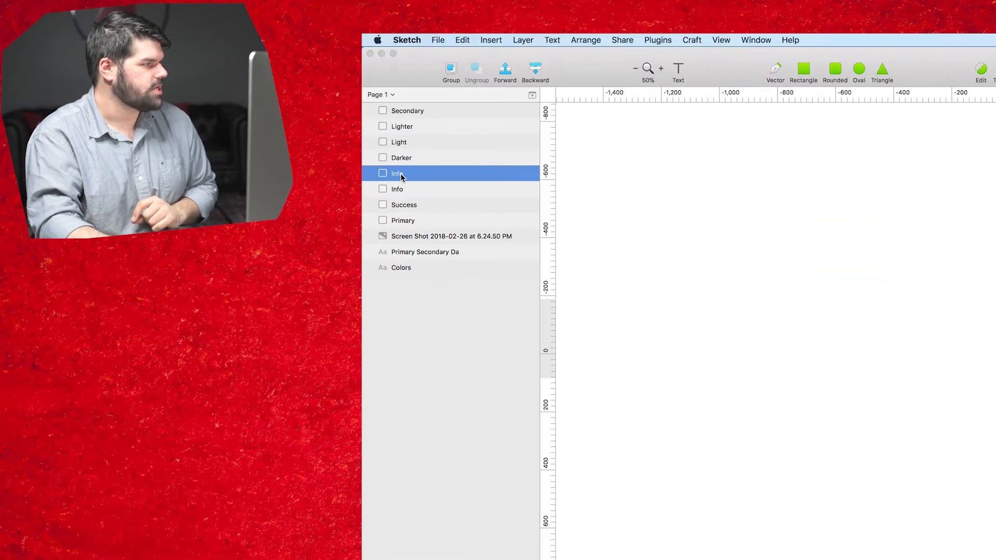
# - Rename the orange square's layer to Warning
pyautogui.doubleClick(401, 174)
pyautogui.write('Warning')
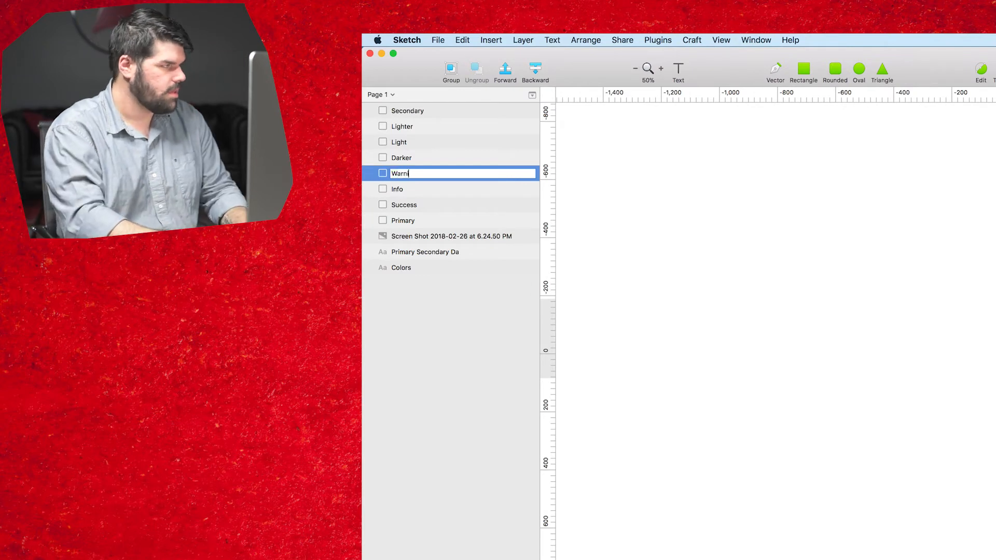
pyautogui.press('Return')
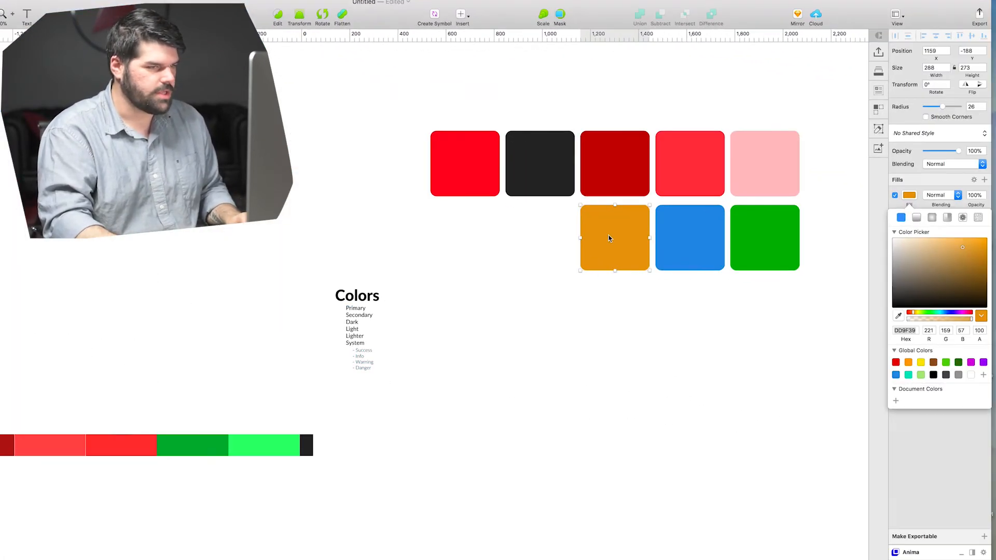
pyautogui.click(616, 329)
# - Duplicate the orange square beneath the dark gray square and fill the copy with the global red #D0021B
pyautogui.click(615, 255)
pyautogui.moveTo(617, 247); pyautogui.dragTo(542, 247)
pyautogui.click(908, 195)
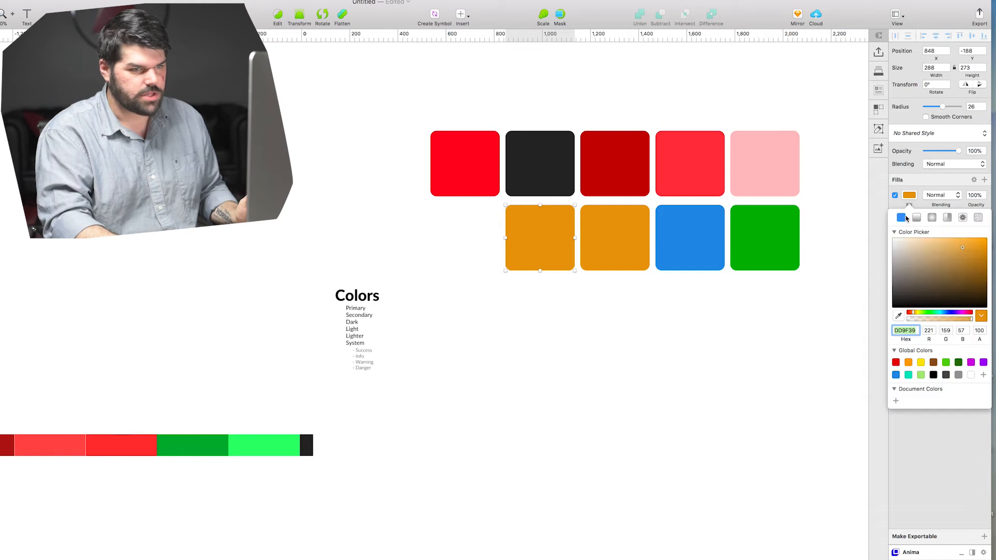
pyautogui.click(897, 363)
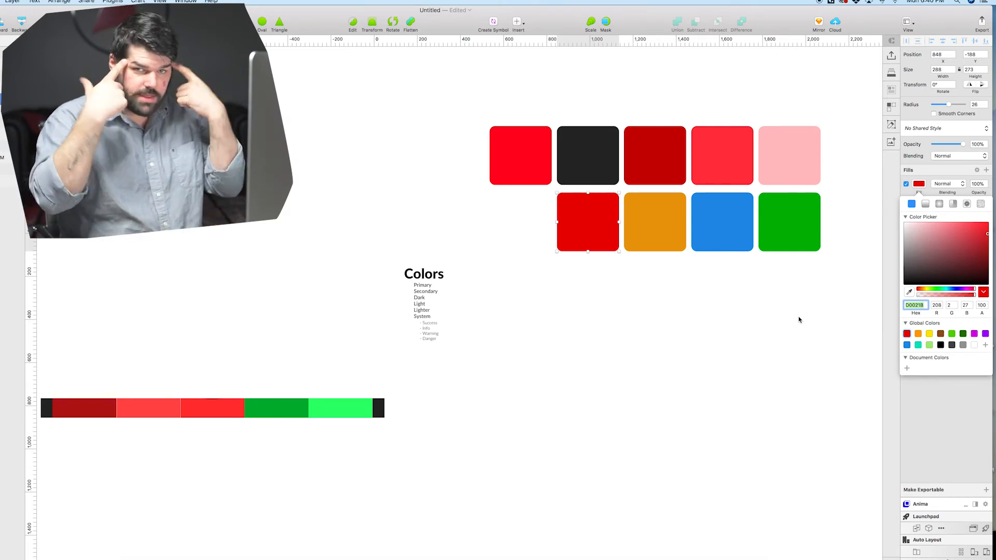
pyautogui.click(758, 334)
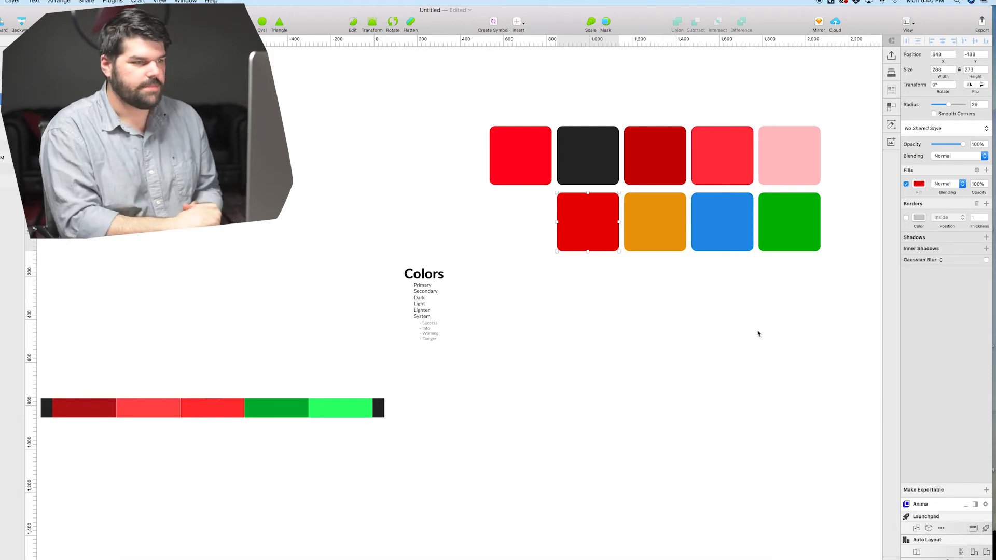
pyautogui.click(695, 290)
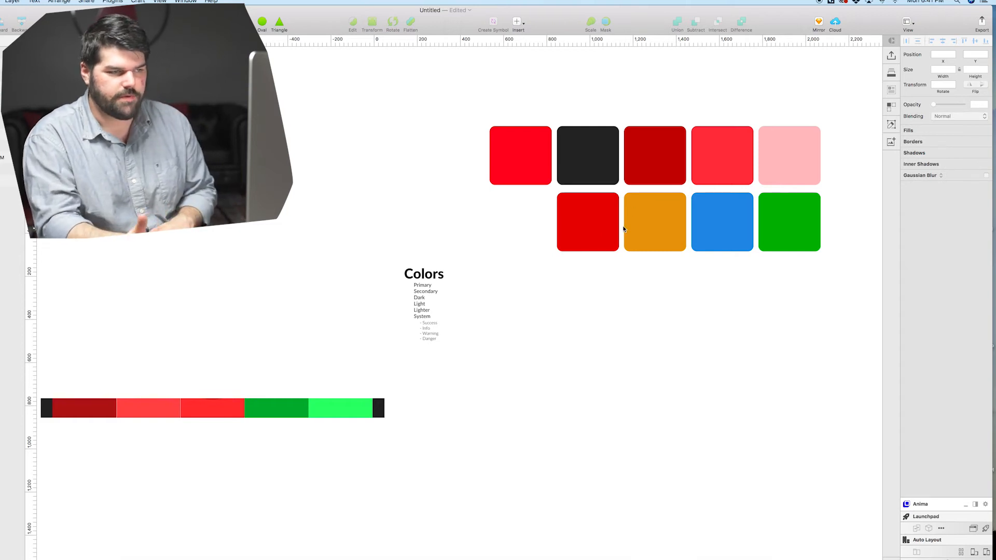
# - Rename the new red square's layer in the lower row to Danger
pyautogui.click(353, 267)
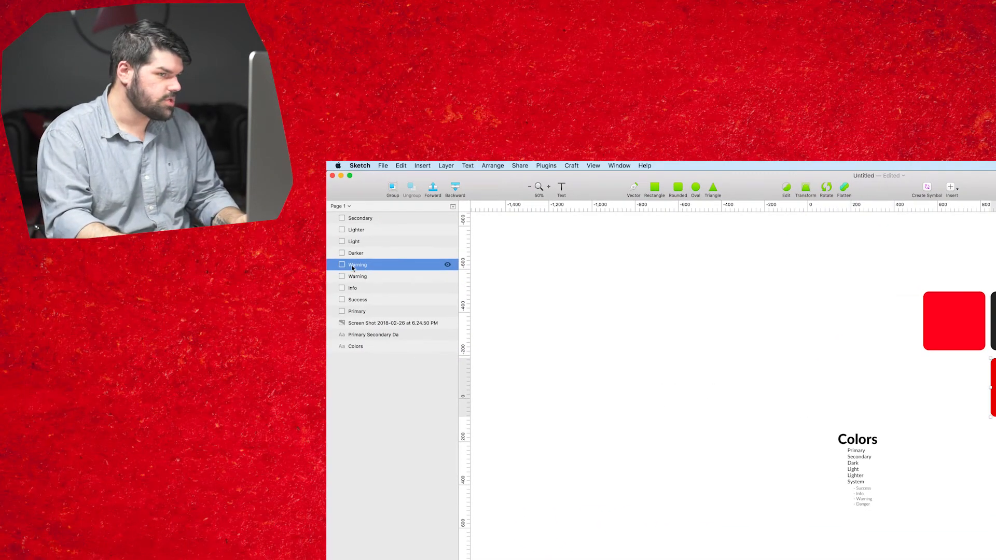
pyautogui.doubleClick(355, 265)
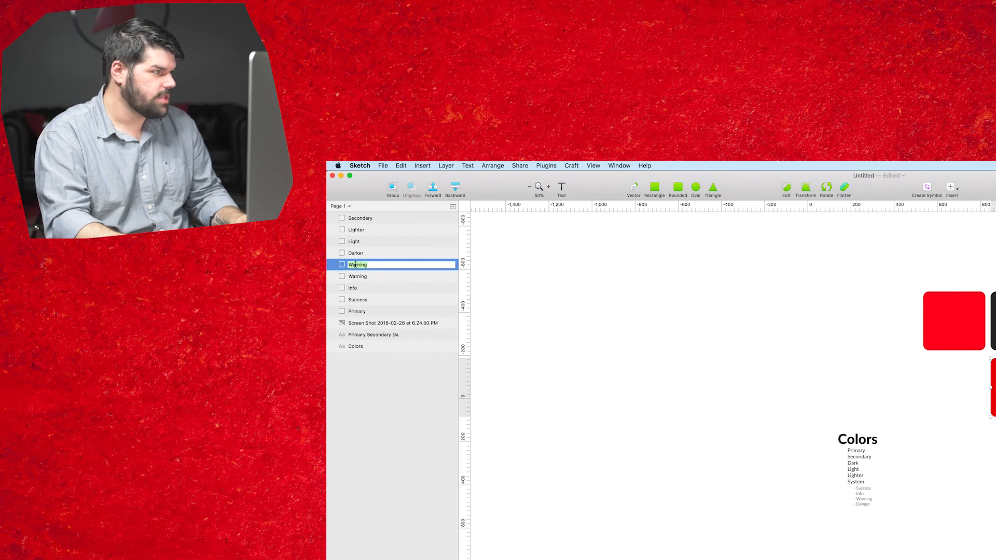
pyautogui.write('Danger')
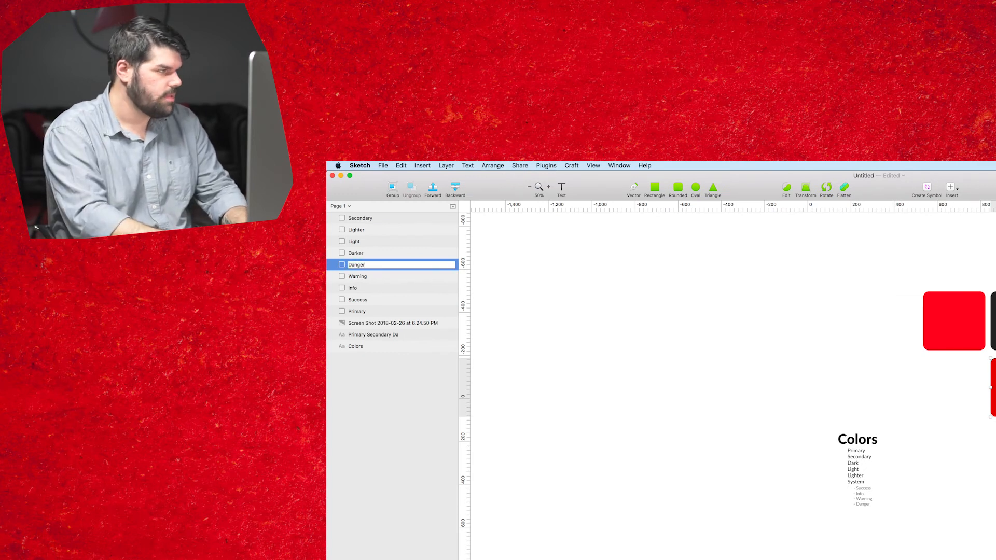
pyautogui.press('Return')
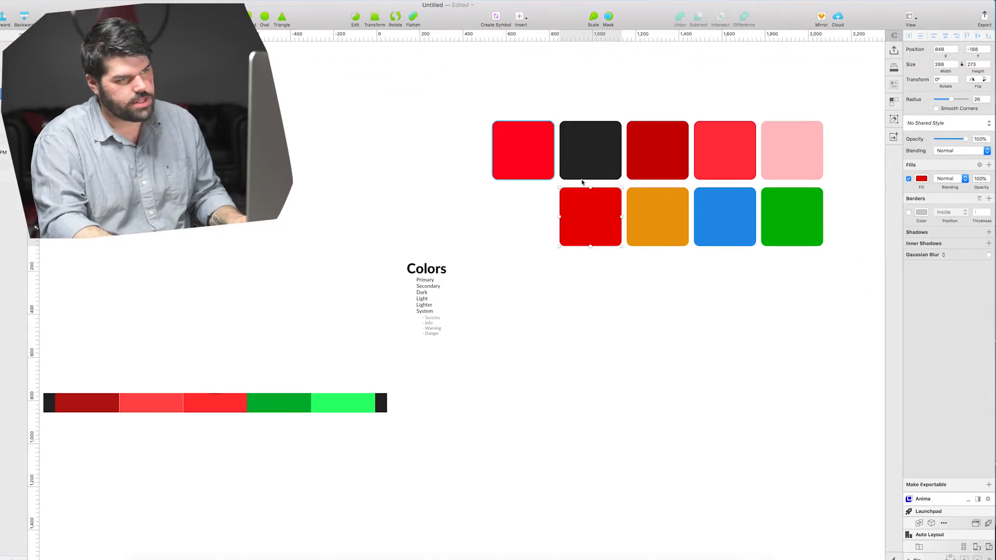
# - Move the upper row of five squares up to about Y -739 and the row of four system squares down to about Y 12
pyautogui.moveTo(488, 108); pyautogui.dragTo(828, 143)
pyautogui.moveTo(770, 163); pyautogui.dragTo(838, 160)
pyautogui.moveTo(781, 146); pyautogui.dragTo(782, 95)
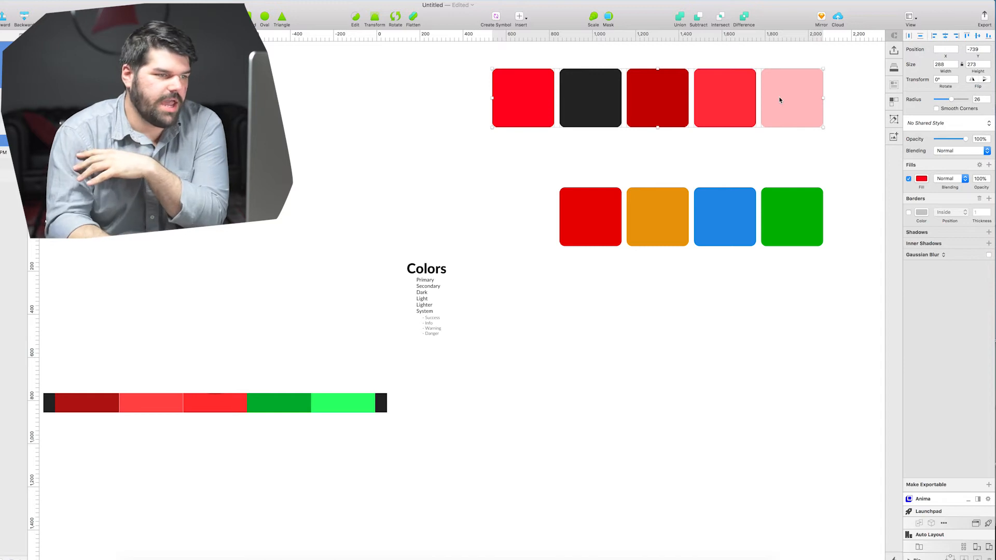
pyautogui.moveTo(538, 171); pyautogui.dragTo(792, 218)
pyautogui.moveTo(793, 220); pyautogui.dragTo(798, 253)
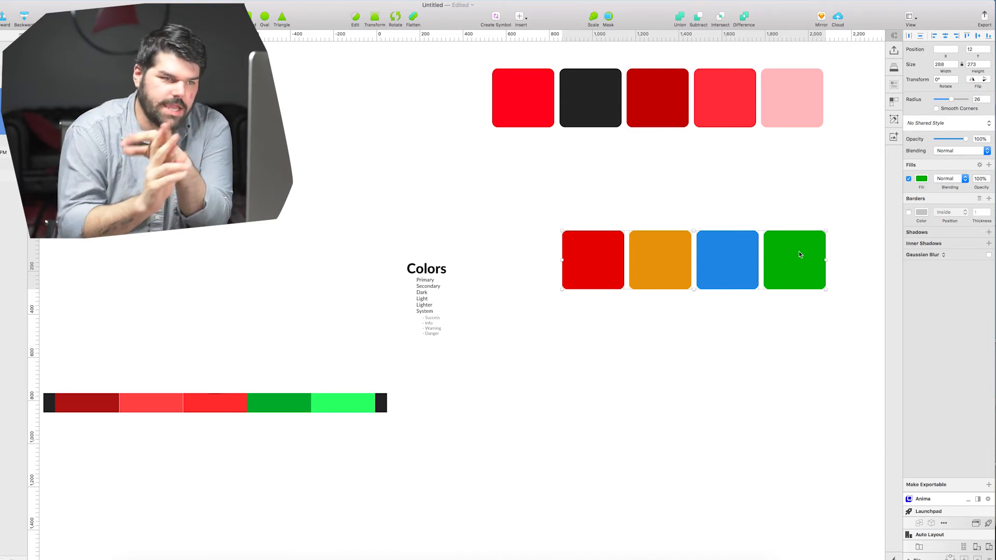
pyautogui.click(593, 322)
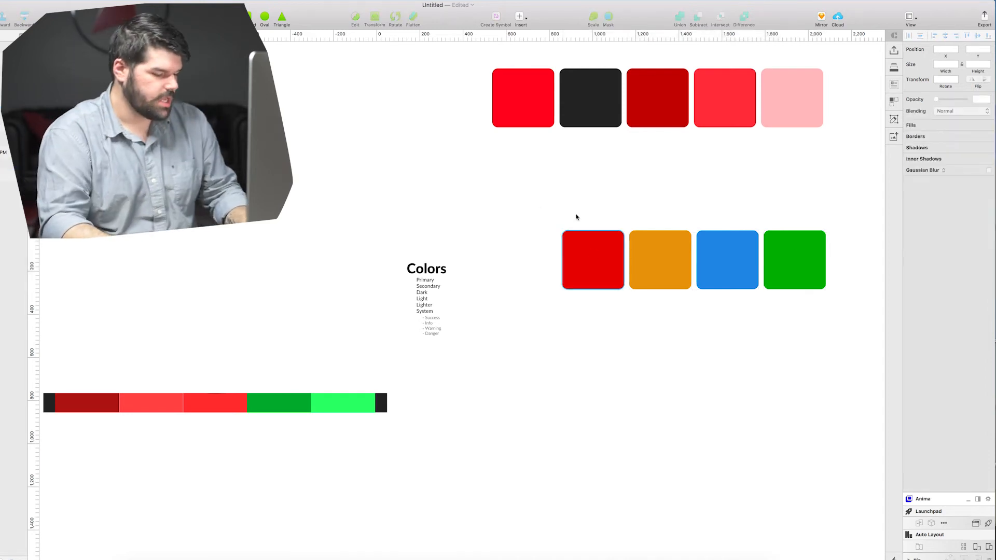
# - Add a text label reading System above the row of four system squares
pyautogui.press('t')
pyautogui.click(525, 193)
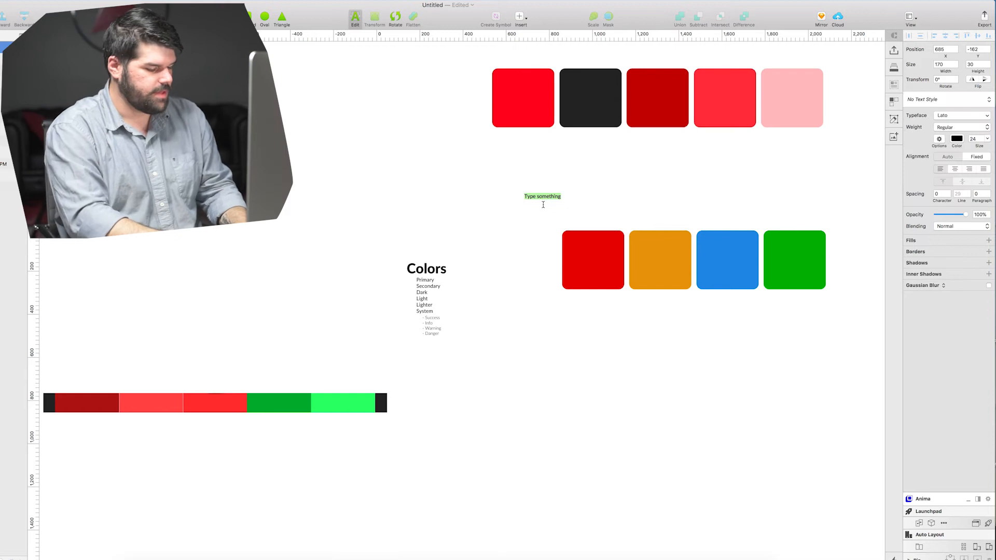
pyautogui.write('Sys')
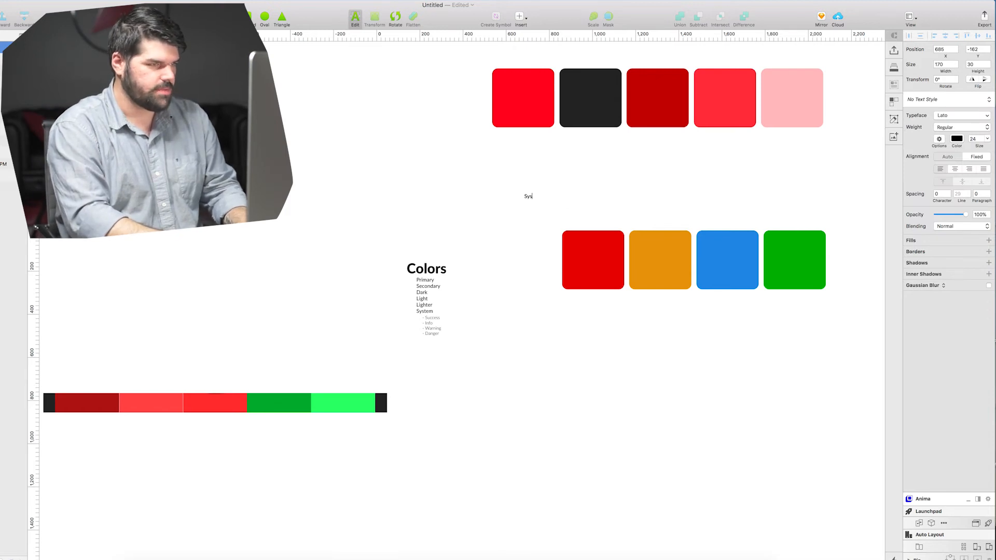
pyautogui.write('tem')
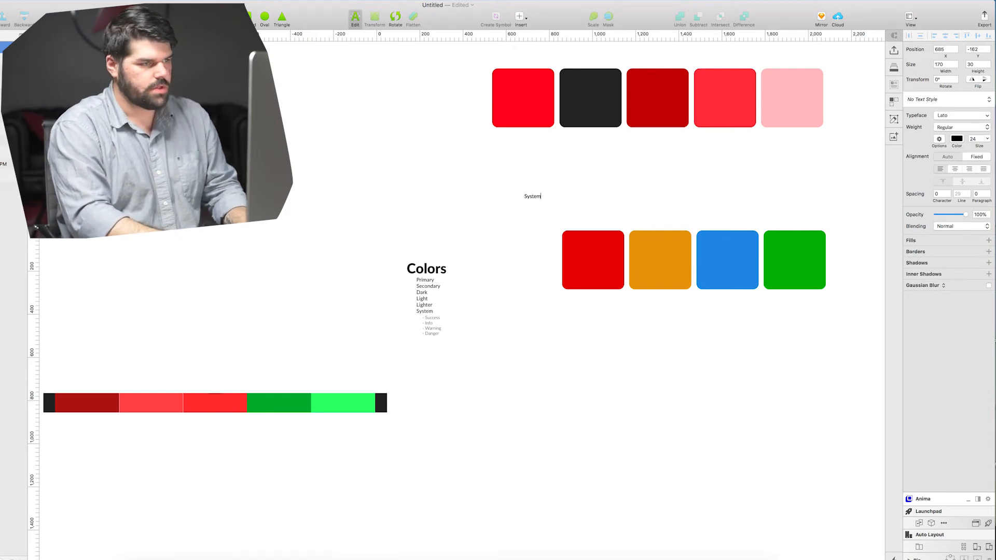
# - Set the System label's weight to Heavy and its font size to 72
pyautogui.doubleClick(539, 196)
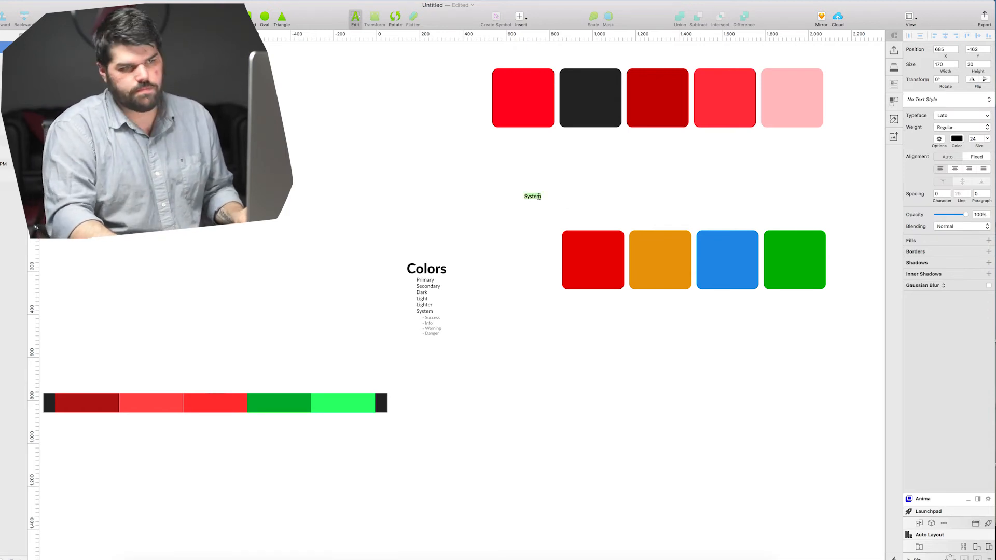
pyautogui.click(948, 118)
pyautogui.click(953, 127)
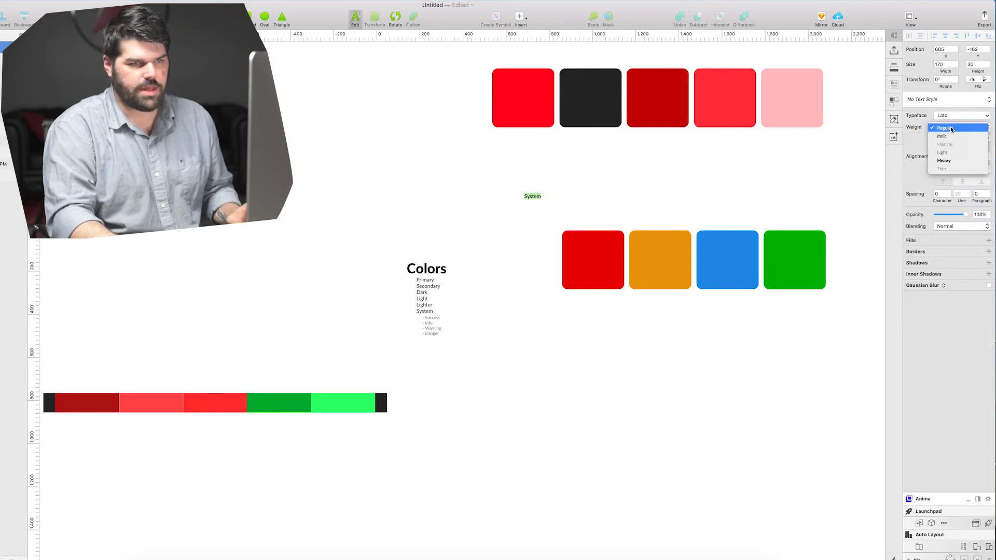
pyautogui.click(952, 160)
pyautogui.click(986, 139)
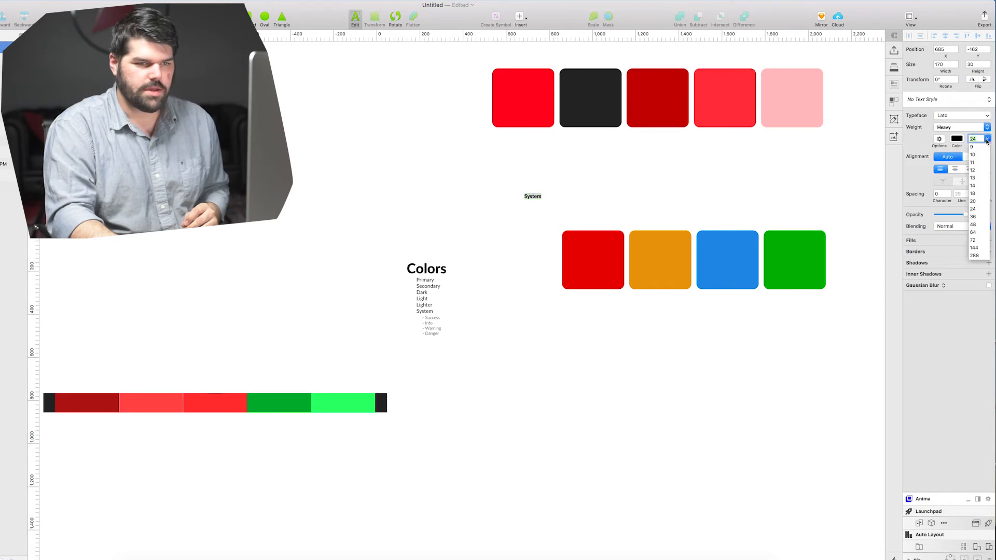
pyautogui.click(969, 240)
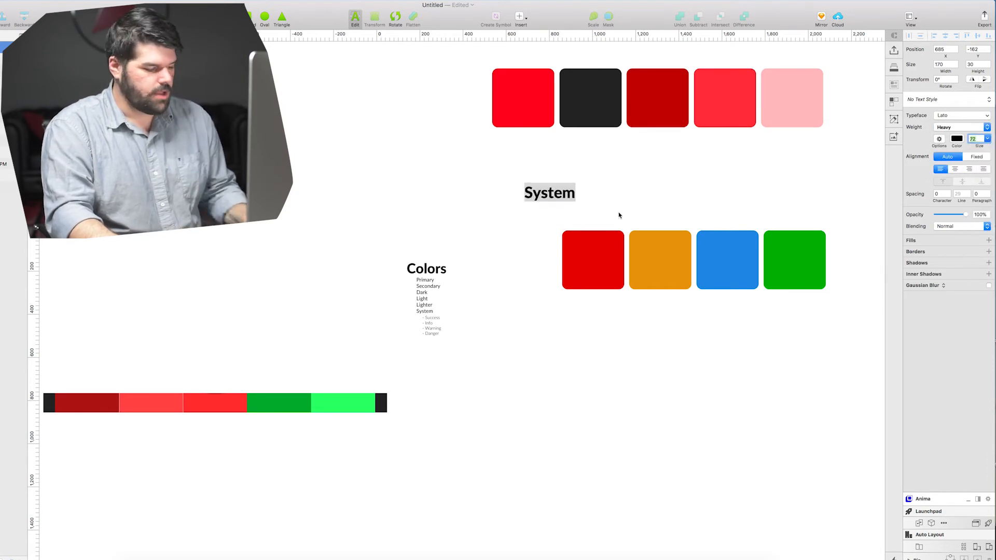
# - Move the System label above the green square, to about X 1845, Y -109
pyautogui.press('Escape')
pyautogui.moveTo(567, 196); pyautogui.dragTo(817, 218)
pyautogui.scroll(2, 816, 191)
pyautogui.scroll(5, 816, 192)
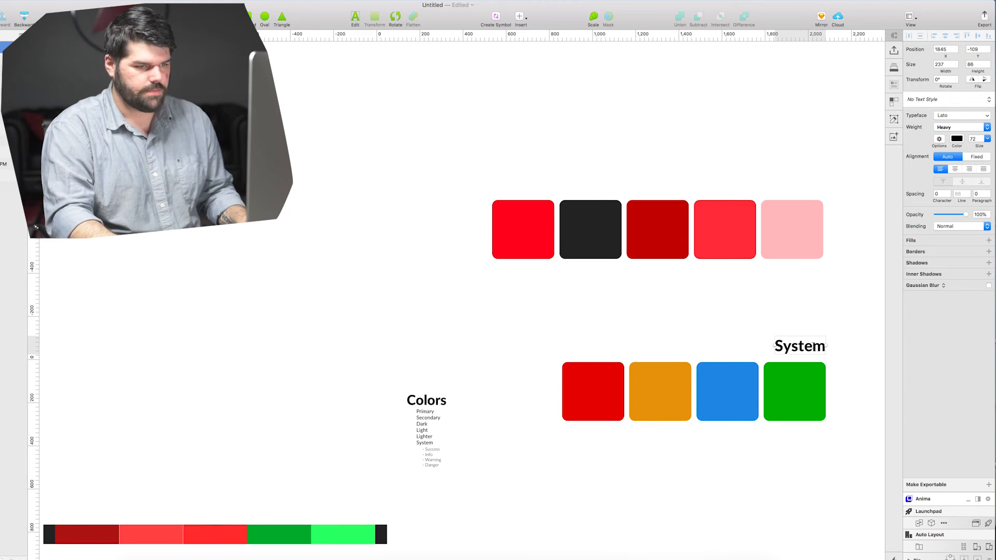
# - Set the System label's font size to 36 and its weight to Regular
pyautogui.doubleClick(814, 348)
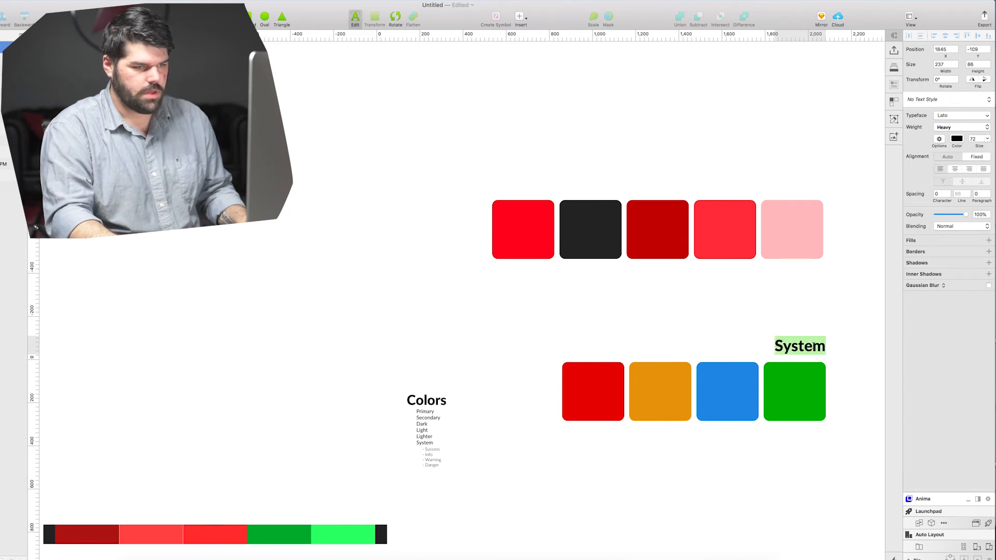
pyautogui.click(987, 139)
pyautogui.click(973, 217)
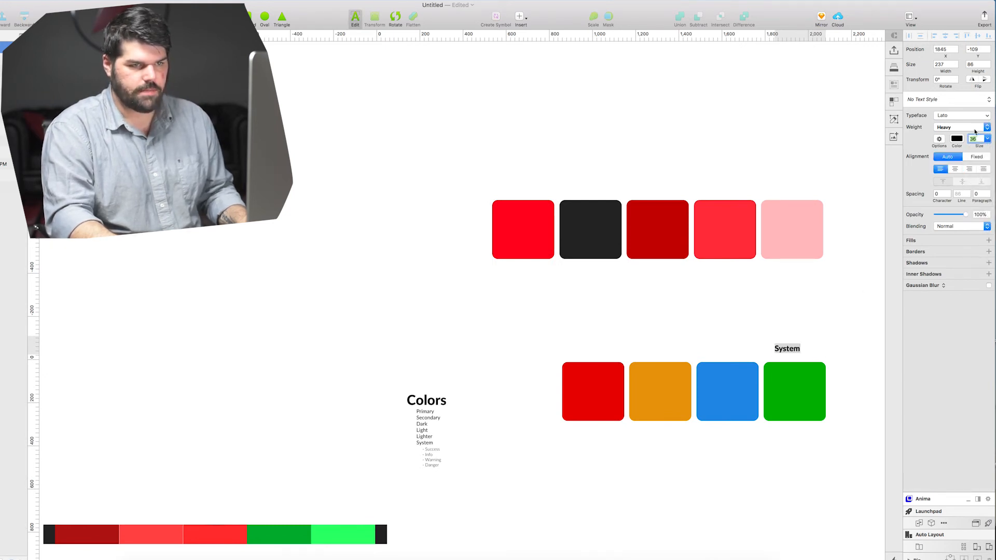
pyautogui.click(959, 127)
pyautogui.click(945, 95)
pyautogui.press('Return')
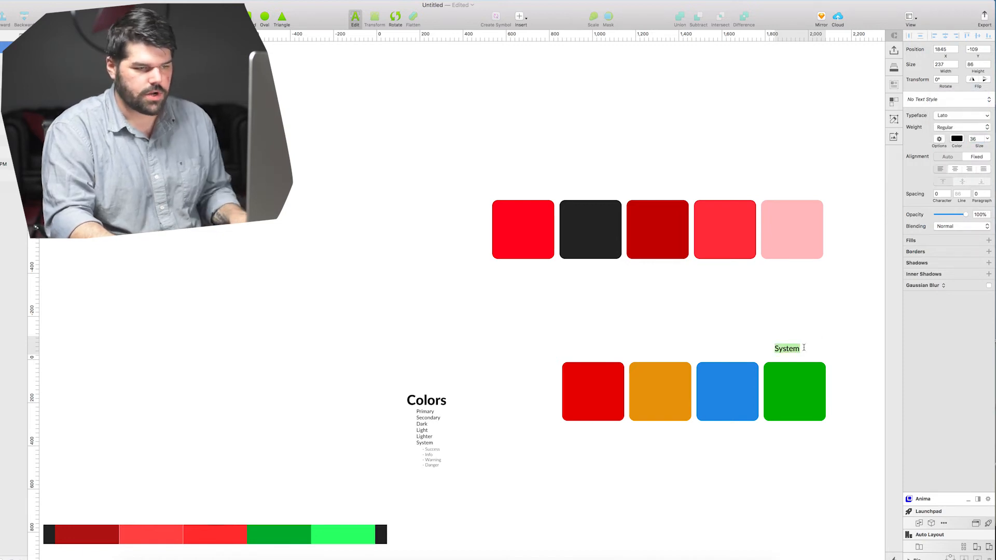
# - Place the System label just above the green square's right end, at about X 1958, Y -60
pyautogui.press('Escape')
pyautogui.moveTo(795, 350); pyautogui.dragTo(817, 352)
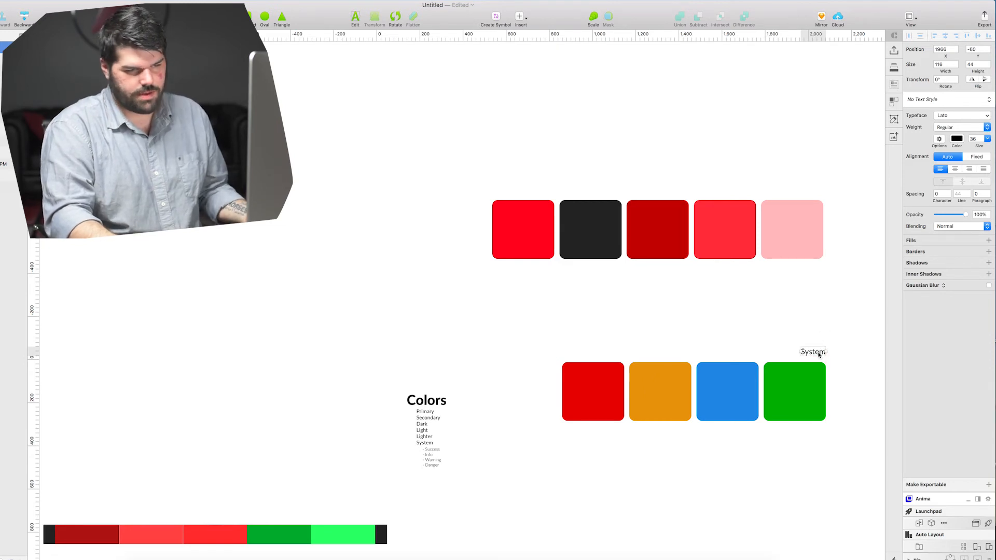
pyautogui.press('Right')
pyautogui.press('Right')
pyautogui.press('Right')
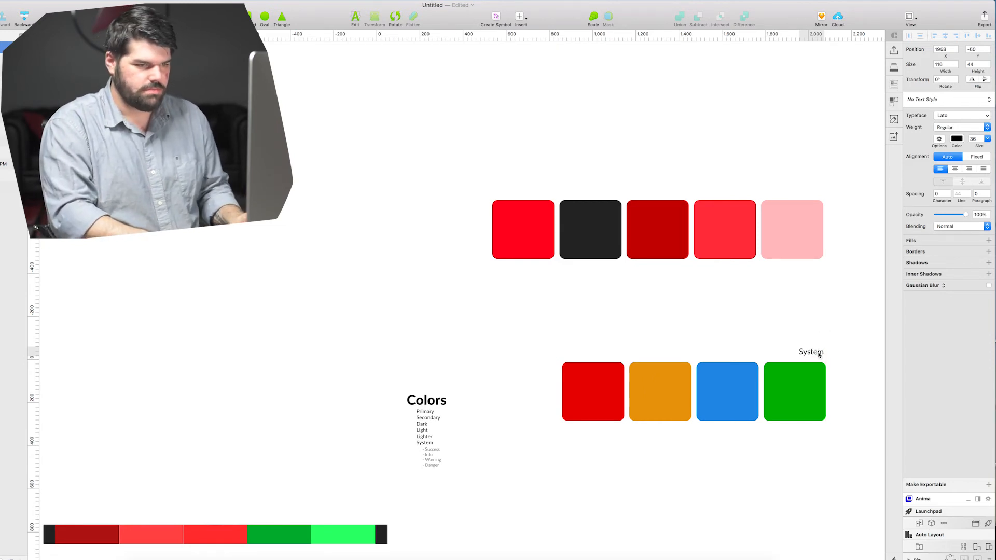
# - Duplicate the System label above the pink square, change the copy's text to UI and place it at about X 2033, Y -806
pyautogui.moveTo(816, 356); pyautogui.dragTo(813, 193)
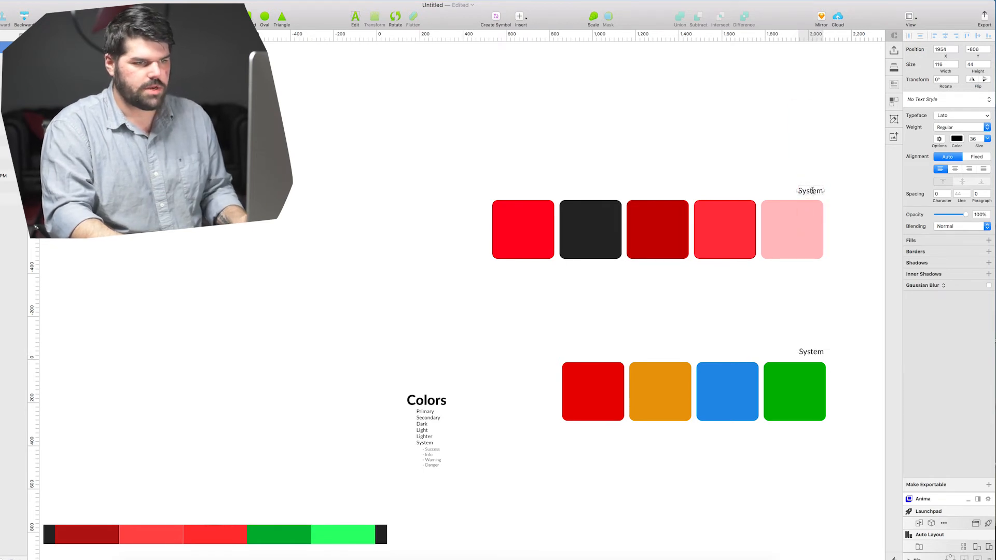
pyautogui.doubleClick(812, 191)
pyautogui.click(813, 191)
pyautogui.doubleClick(812, 191)
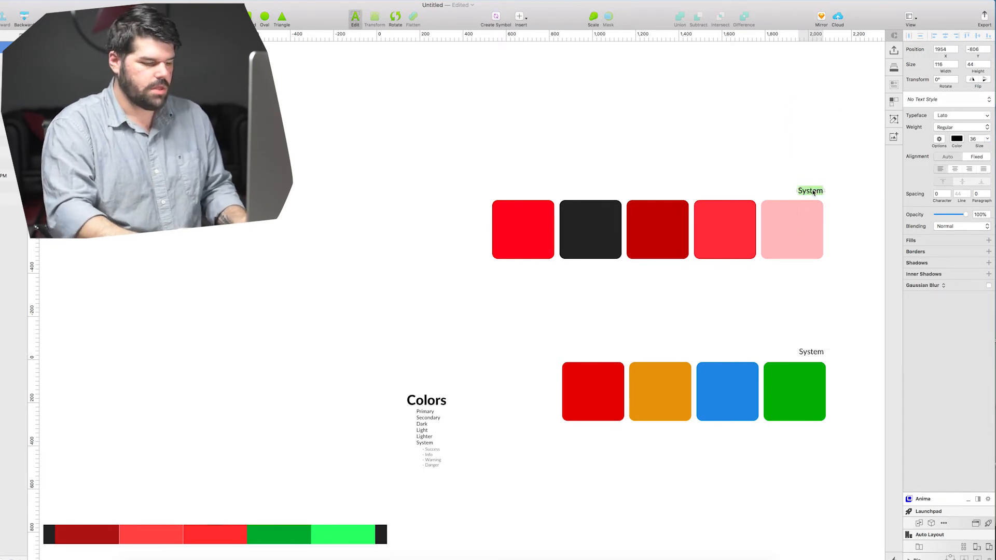
pyautogui.write('UI')
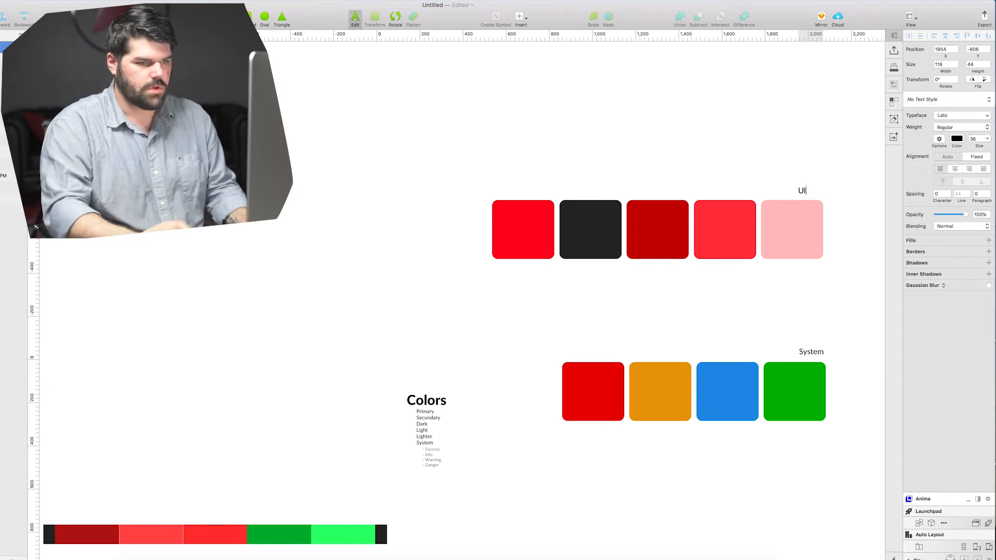
pyautogui.press('Escape')
pyautogui.moveTo(802, 193); pyautogui.dragTo(820, 193)
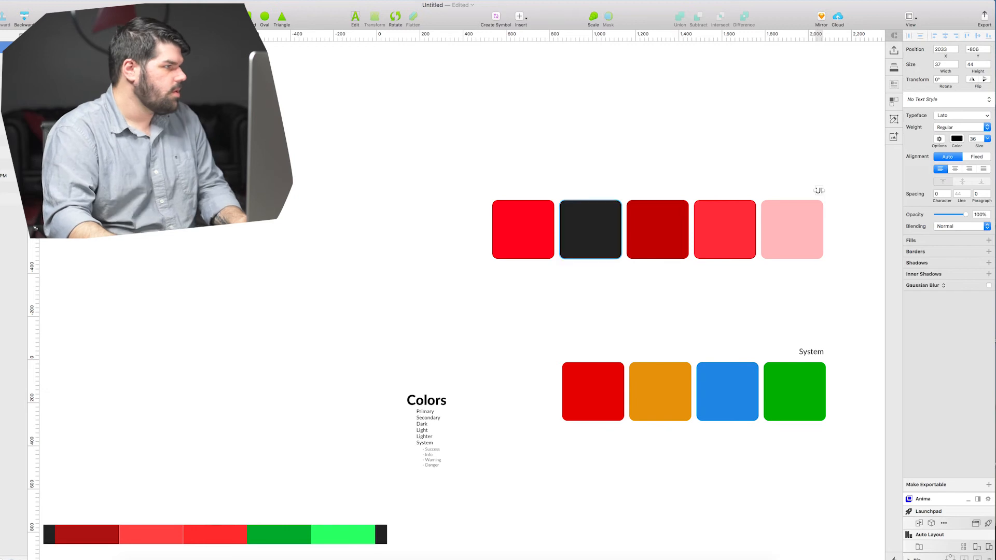
# - Reorder the layers so System, Warning, Info, Danger and Success sit together above Darker
pyautogui.click(822, 352)
pyautogui.moveTo(439, 176)
pyautogui.mouseDown()
pyautogui.moveTo(444, 247)
pyautogui.moveTo(445, 234)
pyautogui.mouseUp()
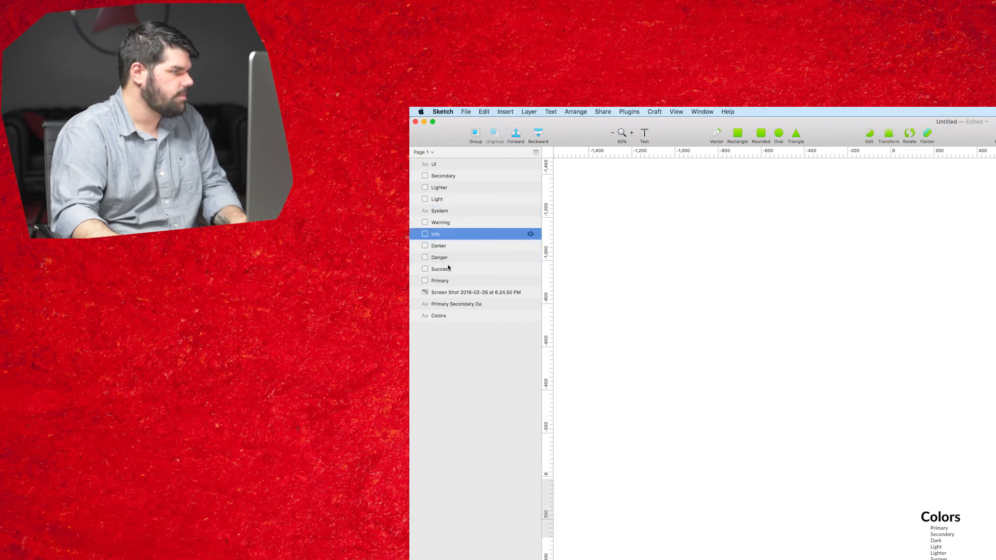
pyautogui.moveTo(447, 269); pyautogui.dragTo(447, 268)
pyautogui.keyDown('shift'); pyautogui.click(446, 259); pyautogui.keyUp('shift')
pyautogui.click(442, 270)
pyautogui.keyDown('shift'); pyautogui.click(445, 258); pyautogui.keyUp('shift')
pyautogui.moveTo(444, 258); pyautogui.dragTo(444, 234)
# - Group the layers from System through Success and name the group System
pyautogui.click(442, 214)
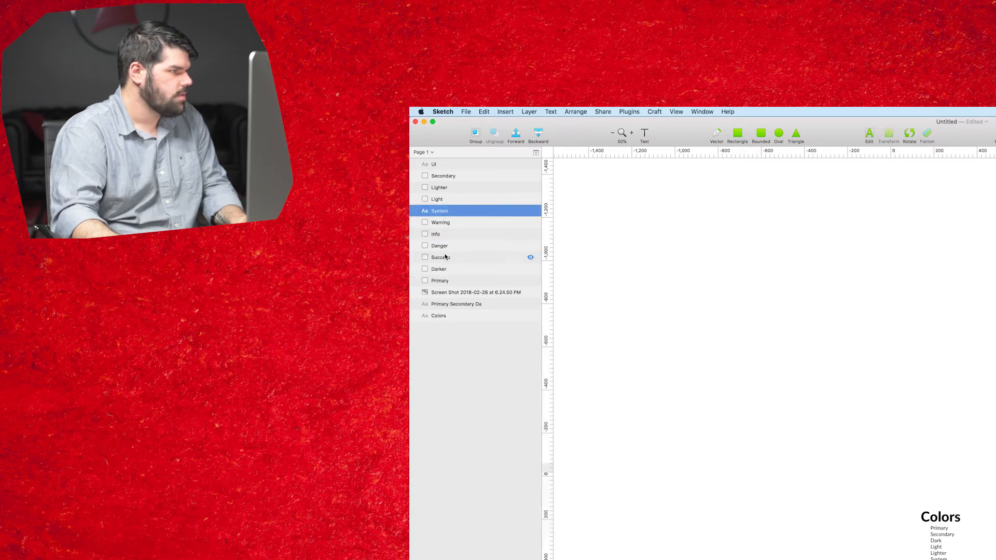
pyautogui.keyDown('shift'); pyautogui.click(444, 257); pyautogui.keyUp('shift')
pyautogui.press('super+g')
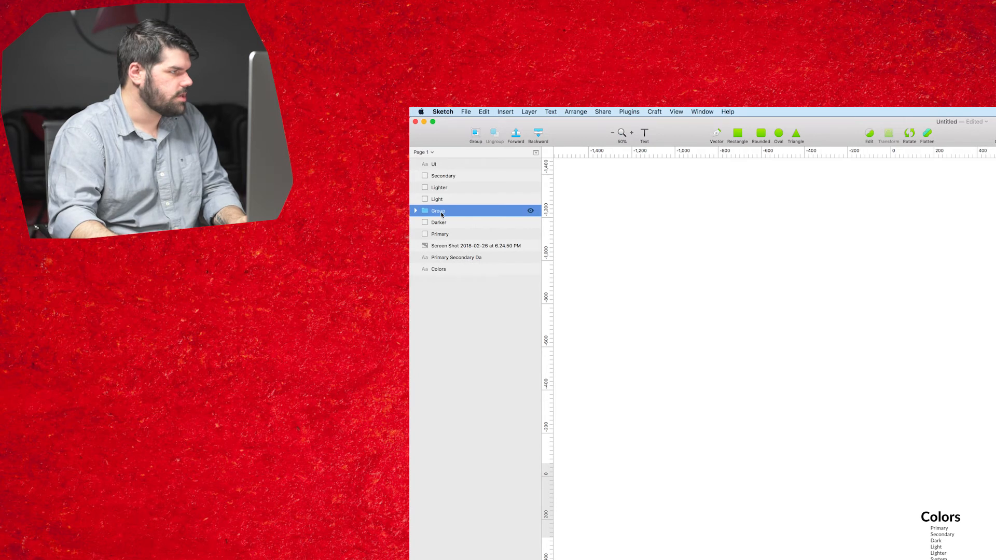
pyautogui.doubleClick(440, 211)
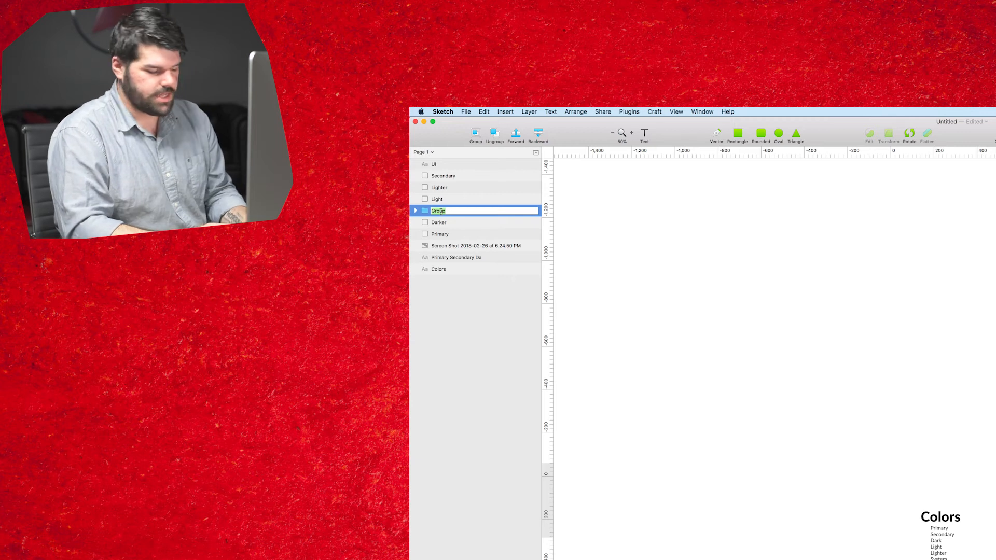
pyautogui.write('System')
pyautogui.press('Return')
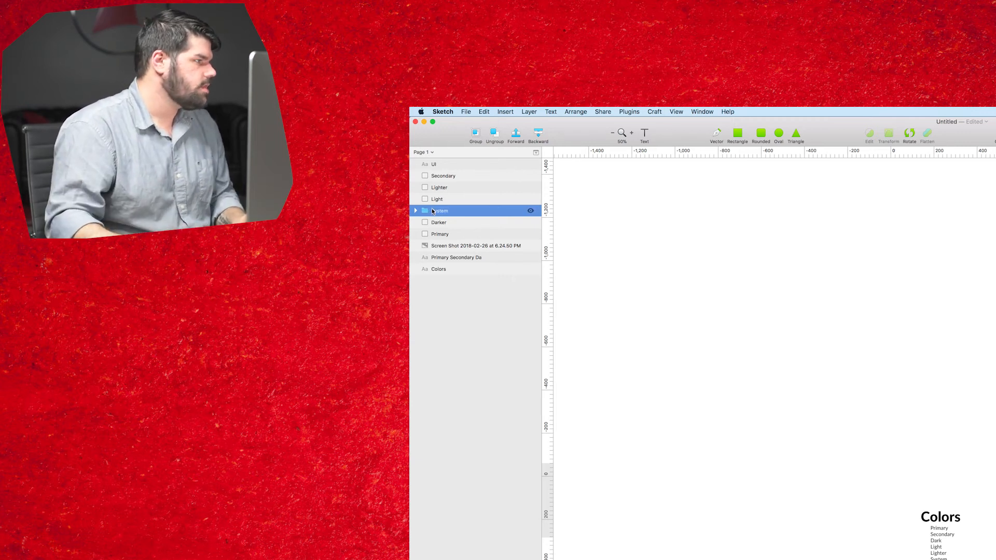
# - Move the Darker and Primary layers above the System group and group them with Light, Lighter, Secondary and the UI label
pyautogui.click(441, 225)
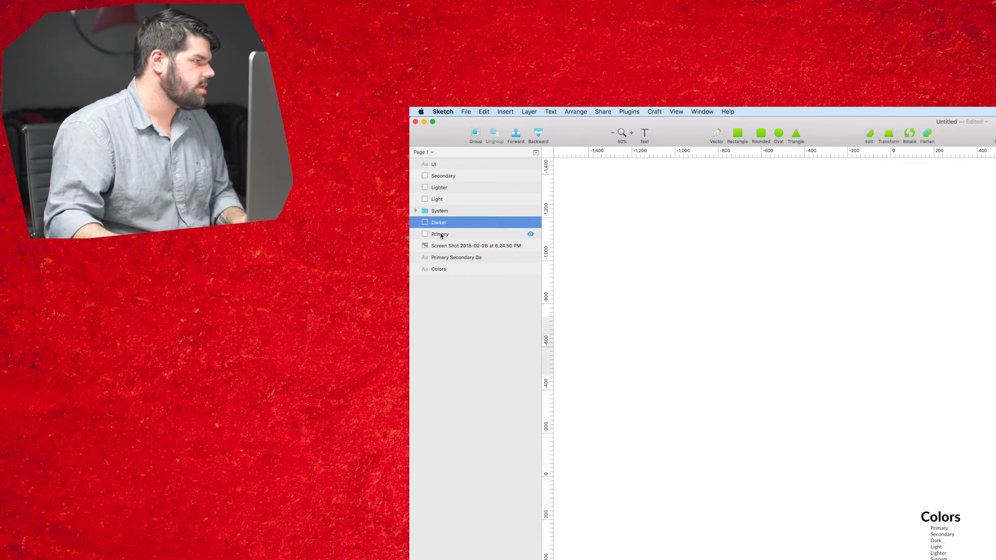
pyautogui.keyDown('shift'); pyautogui.click(441, 235); pyautogui.keyUp('shift')
pyautogui.moveTo(441, 233); pyautogui.dragTo(437, 204)
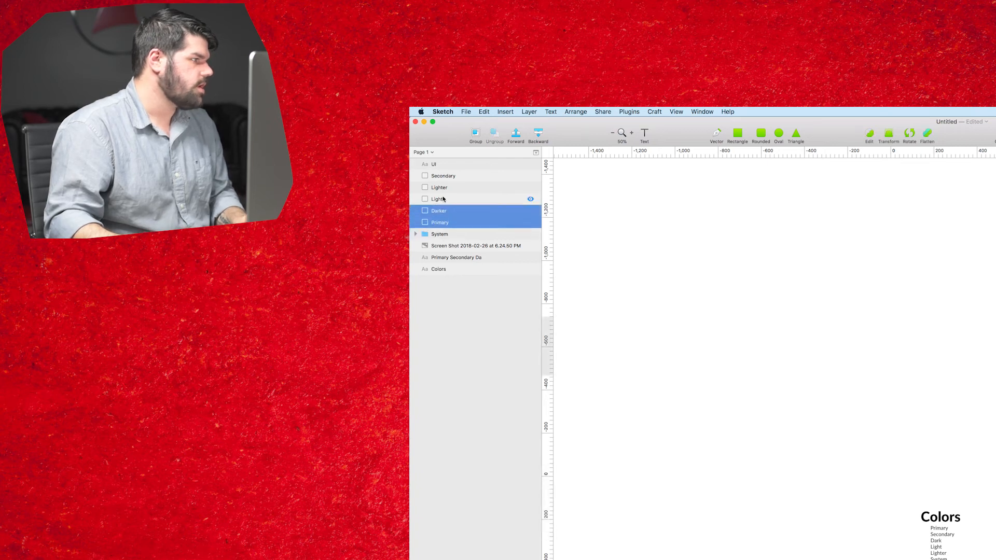
pyautogui.keyDown('shift'); pyautogui.click(434, 165); pyautogui.keyUp('shift')
pyautogui.press('super+g')
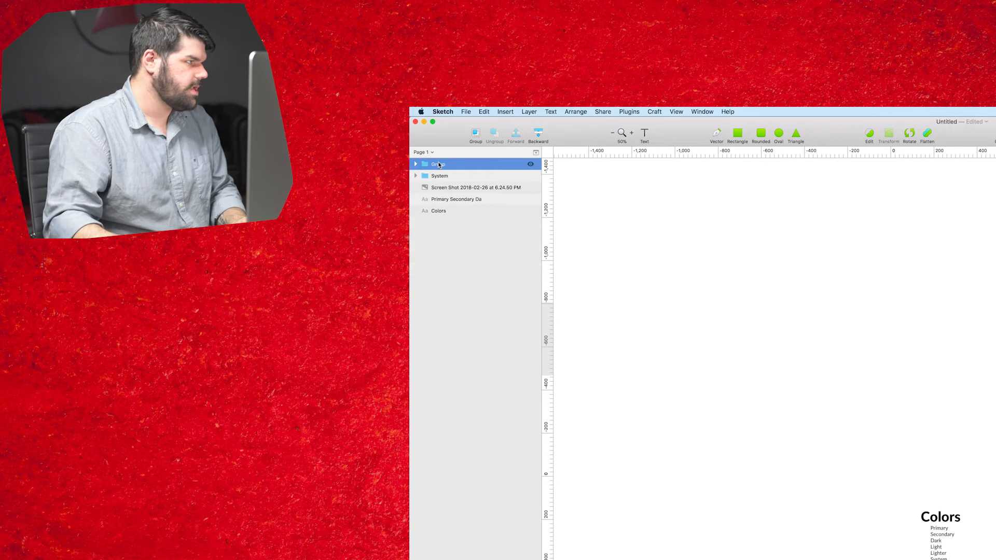
pyautogui.press('super+r')
pyautogui.write('Gr')
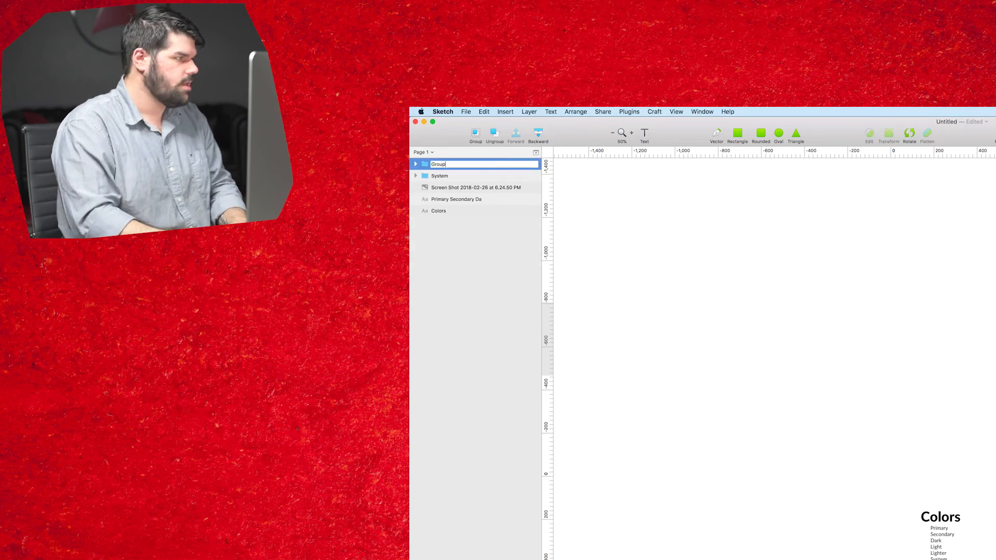
pyautogui.press('Escape')
pyautogui.press('u')
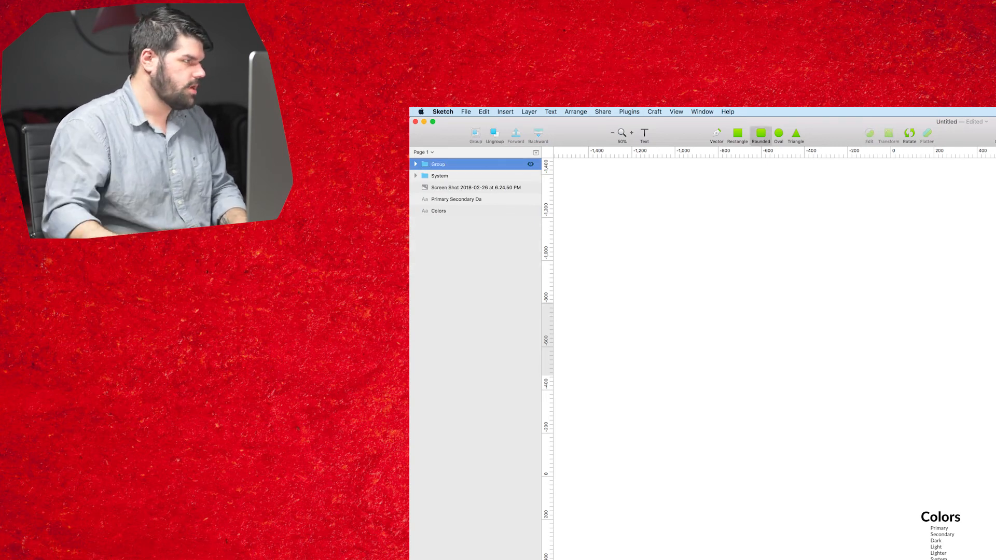
# - Rename the new group of upper-row swatches UI
pyautogui.doubleClick(439, 165)
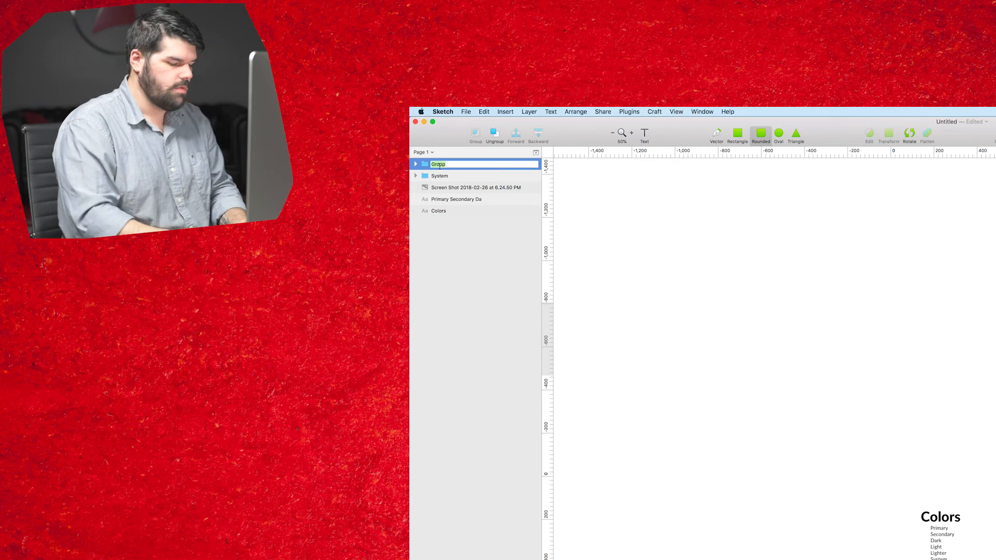
pyautogui.write('UI')
pyautogui.press('Return')
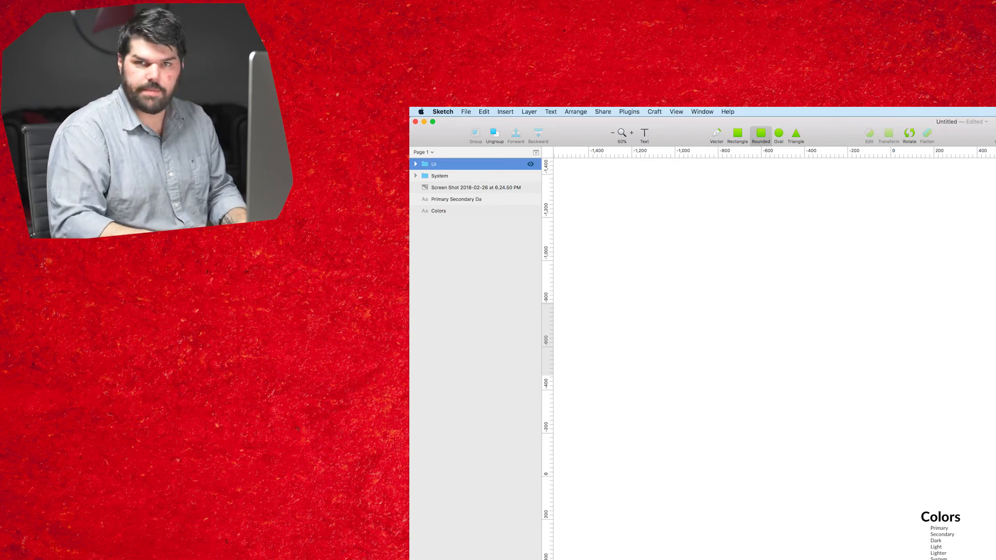
# - Delete the Colors heading with its list of color names and the palette screenshot from the canvas
pyautogui.click(493, 253)
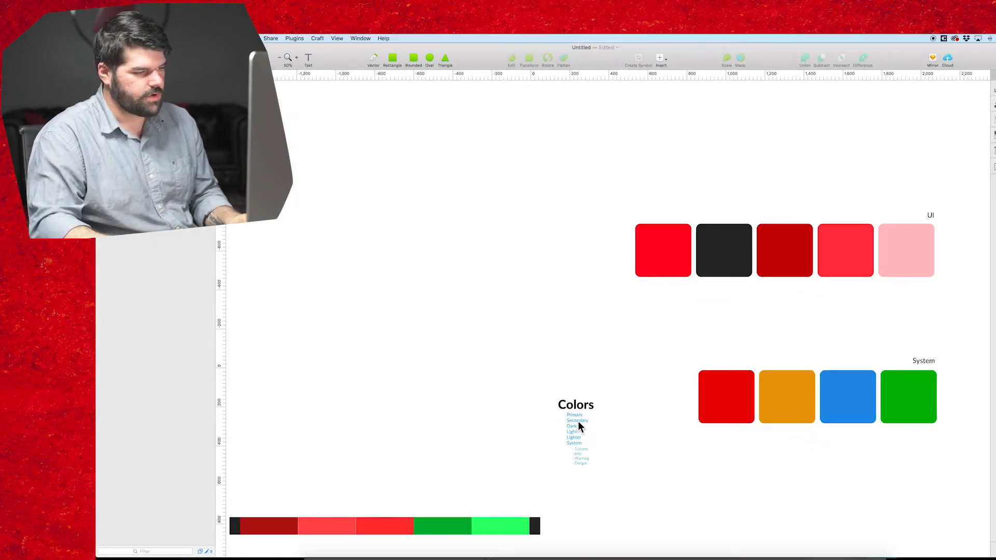
pyautogui.click(573, 408)
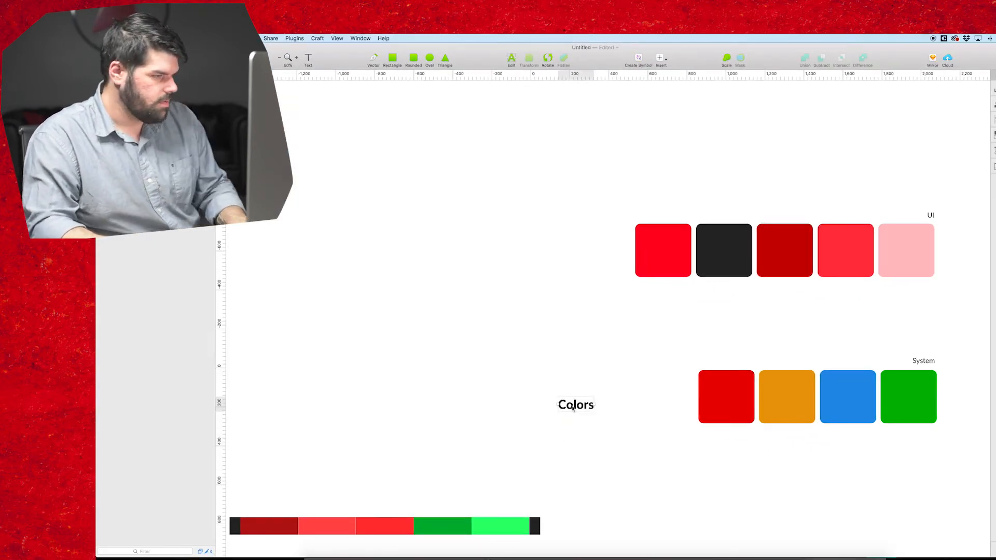
pyautogui.press('Delete')
pyautogui.click(513, 527)
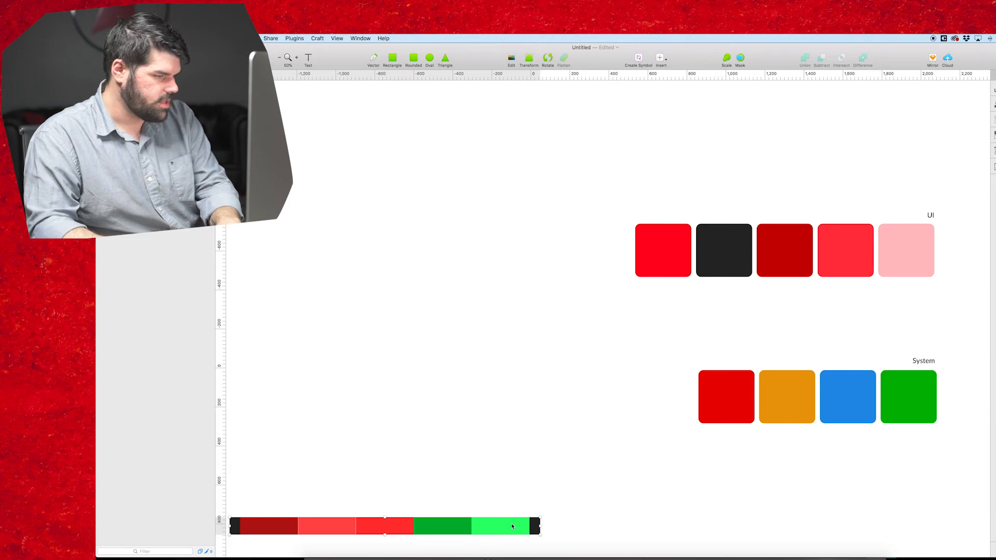
pyautogui.press('Delete')
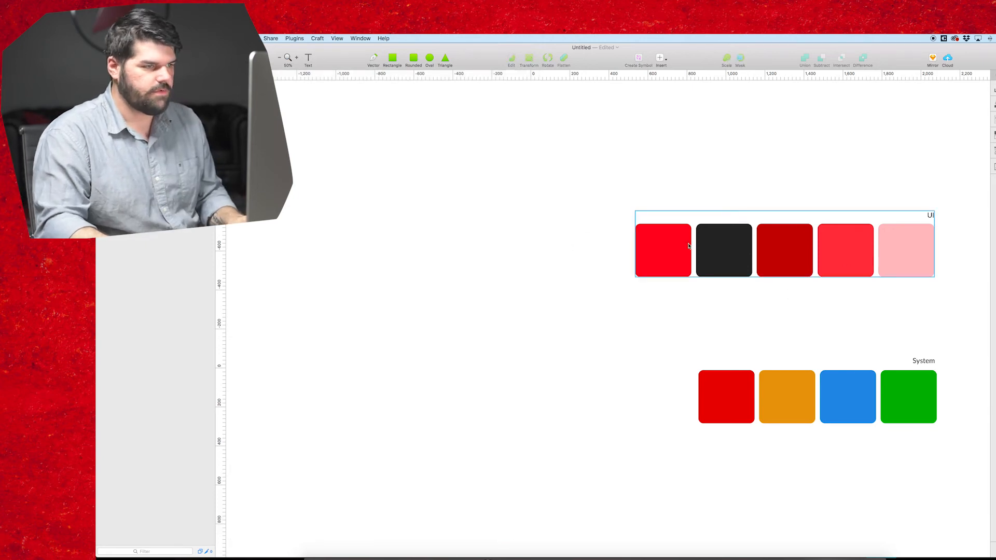
# - Move the UI and System groups together up and to the left on the canvas
pyautogui.moveTo(625, 183); pyautogui.dragTo(936, 478)
pyautogui.moveTo(918, 258); pyautogui.dragTo(542, 196)
pyautogui.click(571, 307)
# - Move the System group up so it sits closely beneath the UI group
pyautogui.moveTo(430, 295); pyautogui.dragTo(698, 383)
pyautogui.moveTo(663, 347); pyautogui.dragTo(662, 281)
pyautogui.click(747, 305)
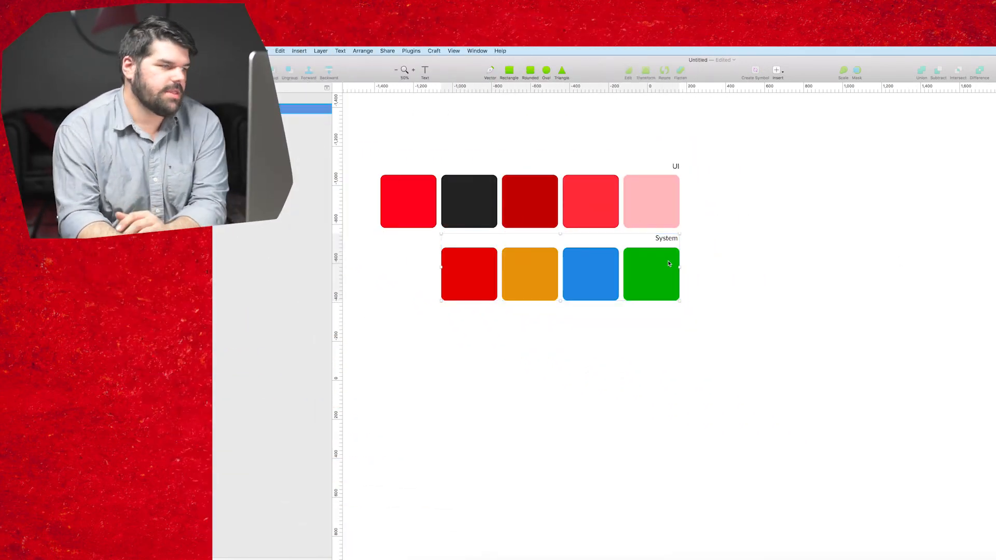
pyautogui.click(667, 219)
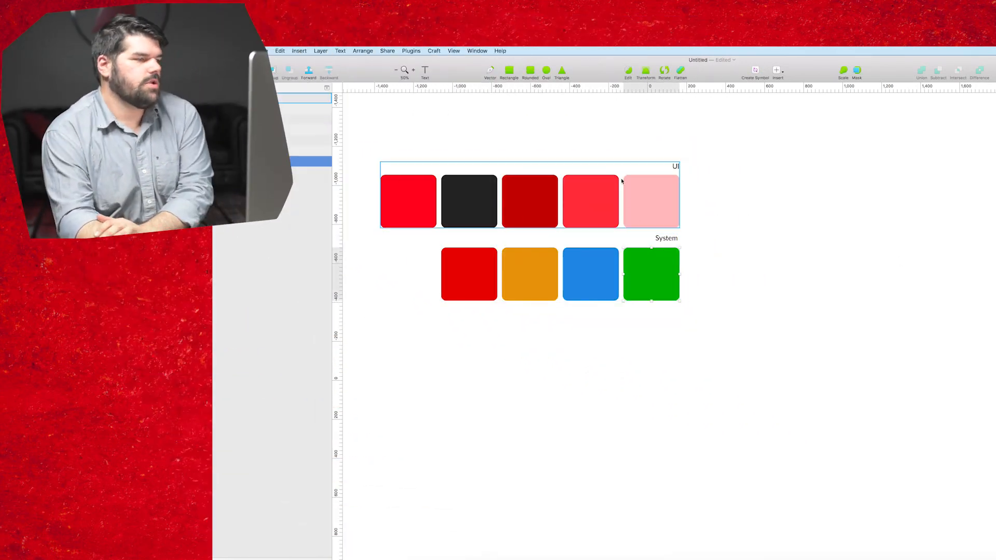
# - Add the fill colors of the pink and light red swatches in the UI row to the document colors
pyautogui.doubleClick(668, 218)
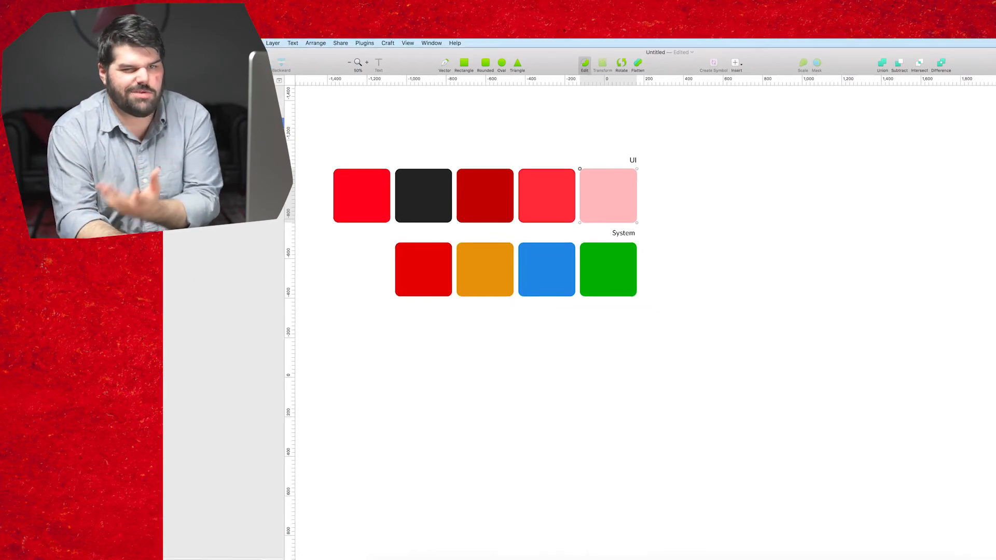
pyautogui.click(923, 189)
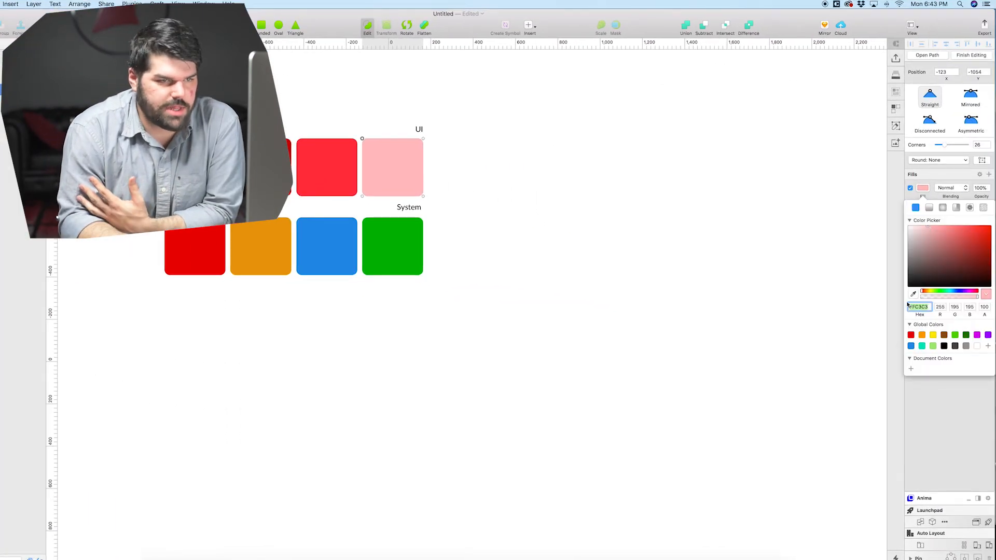
pyautogui.click(911, 369)
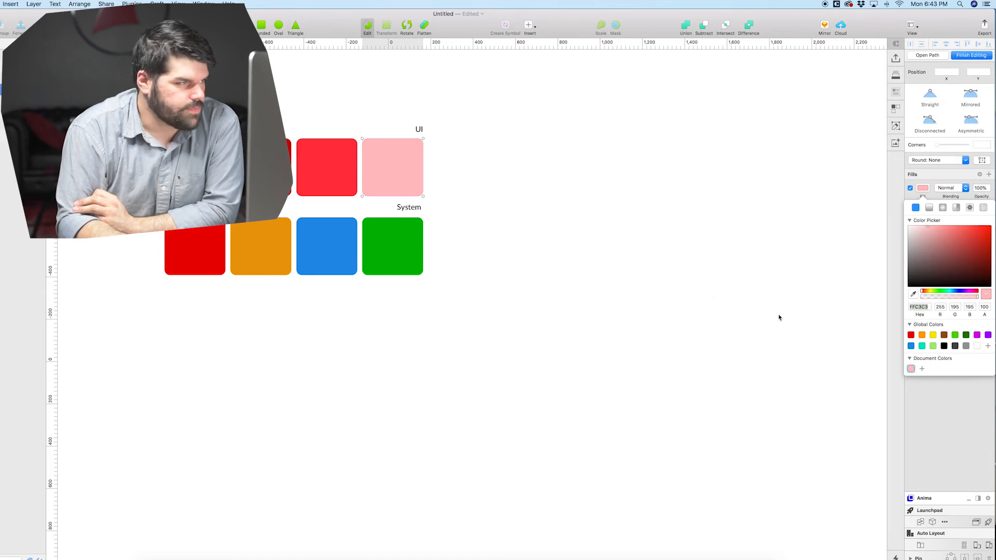
pyautogui.click(335, 169)
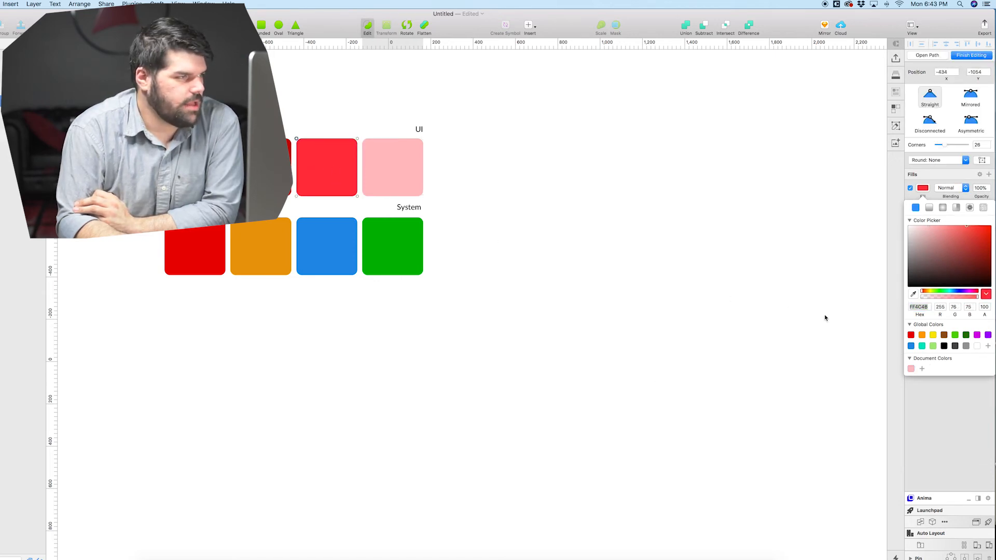
pyautogui.click(922, 369)
pyautogui.click(349, 211)
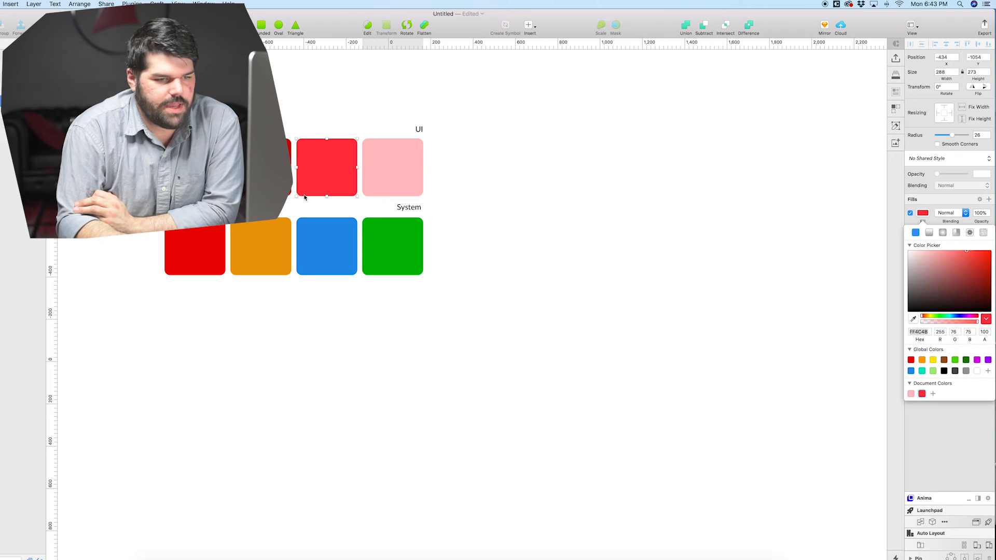
# - Add the fill colors of the dark red, black and bright red UI swatches to the document colors
pyautogui.click(287, 182)
pyautogui.click(932, 394)
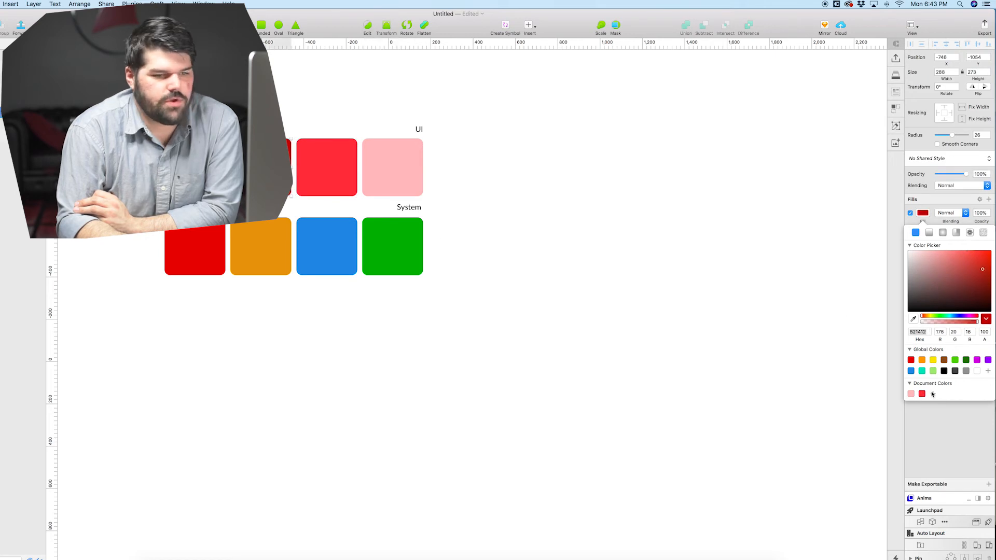
pyautogui.click(195, 167)
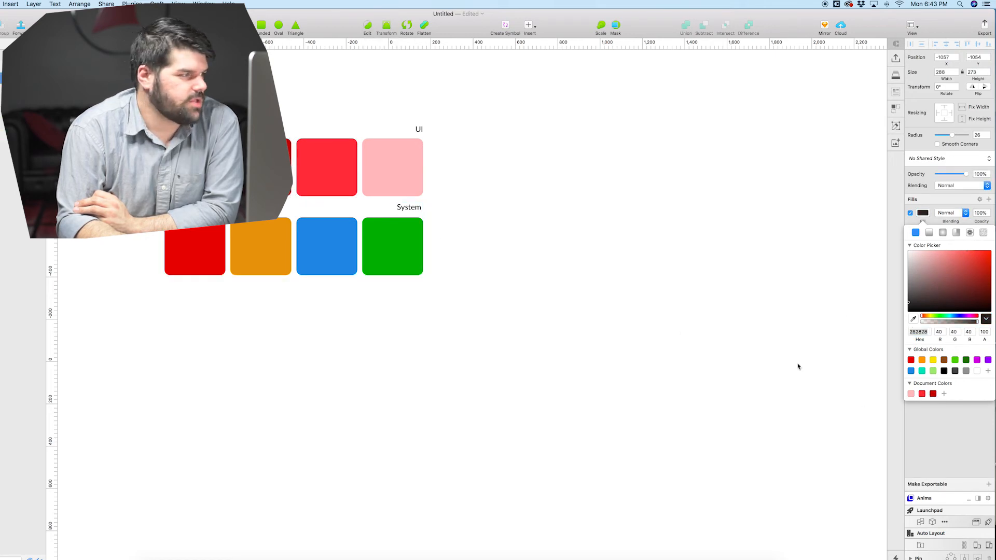
pyautogui.click(944, 393)
pyautogui.click(129, 167)
pyautogui.click(955, 394)
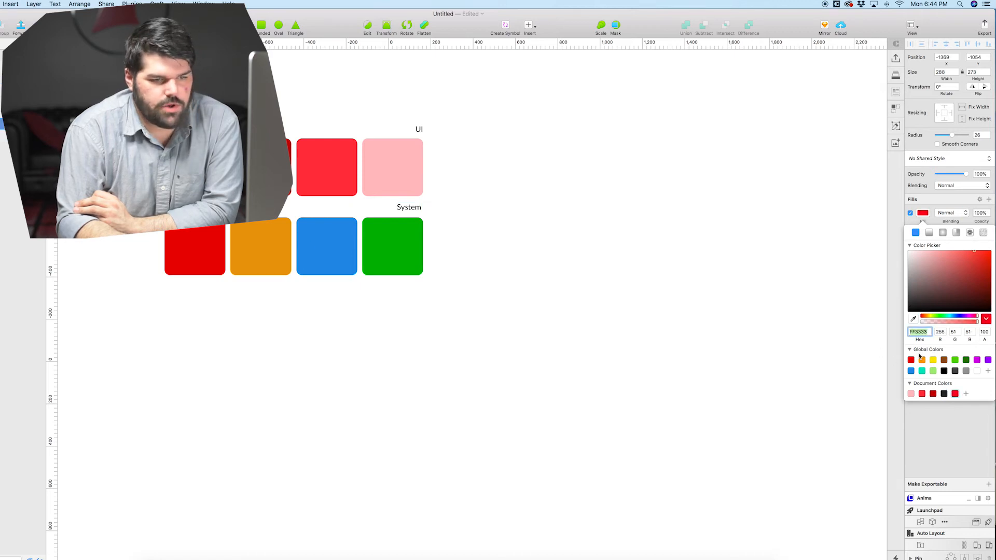
# - Collapse the Global Colors and Document Colors sections and close the color picker
pyautogui.click(911, 350)
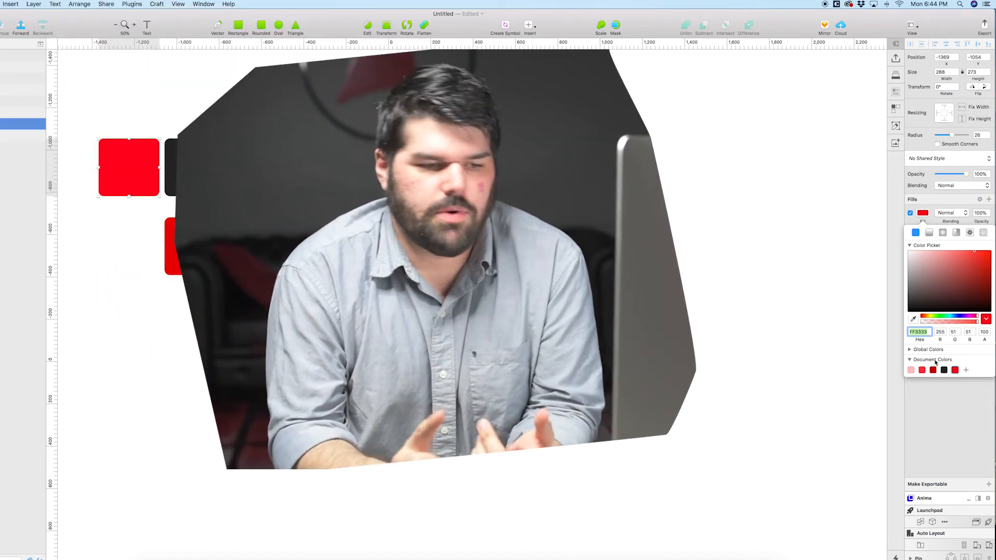
pyautogui.click(910, 360)
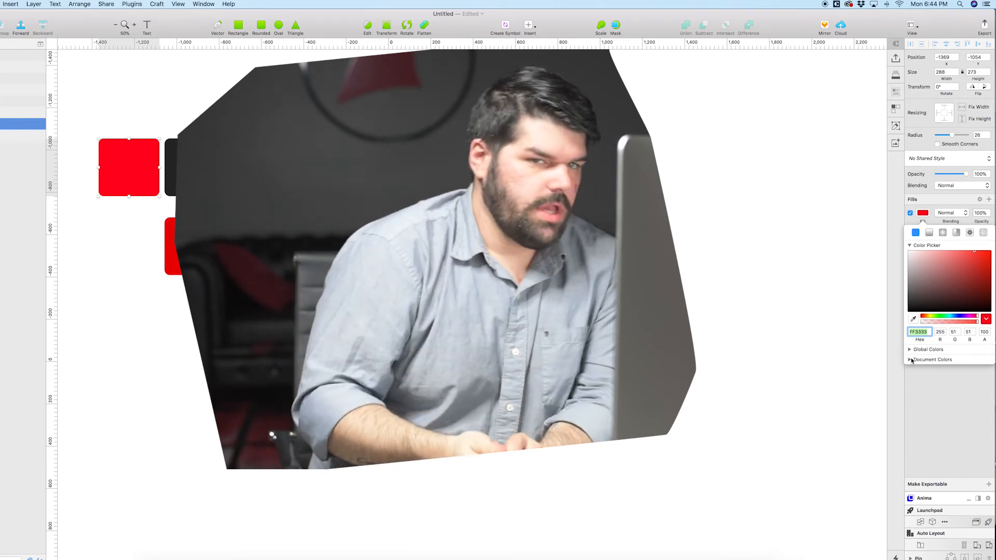
pyautogui.click(778, 313)
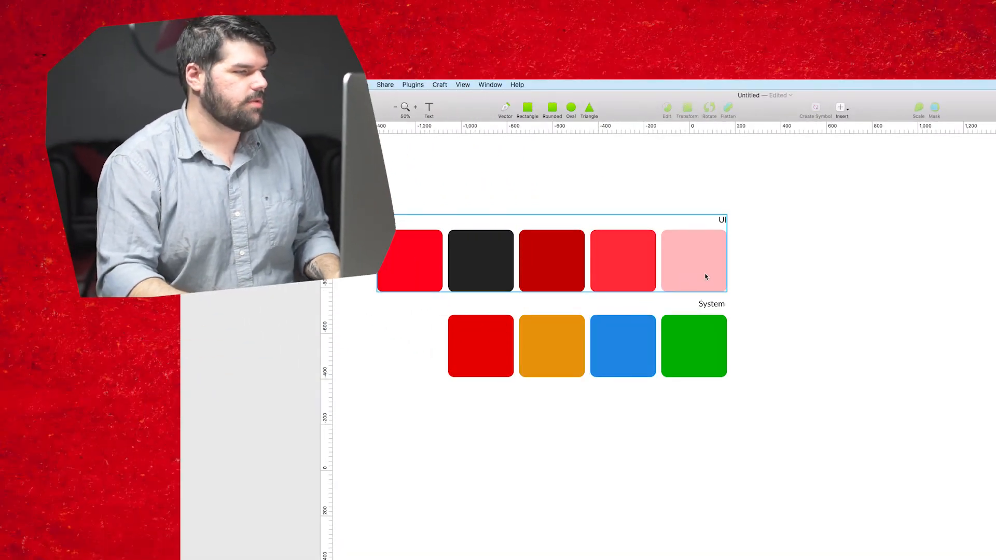
# - Delete the existing Primary and Secondary shared layer styles of the UI colors from the document
pyautogui.click(704, 274)
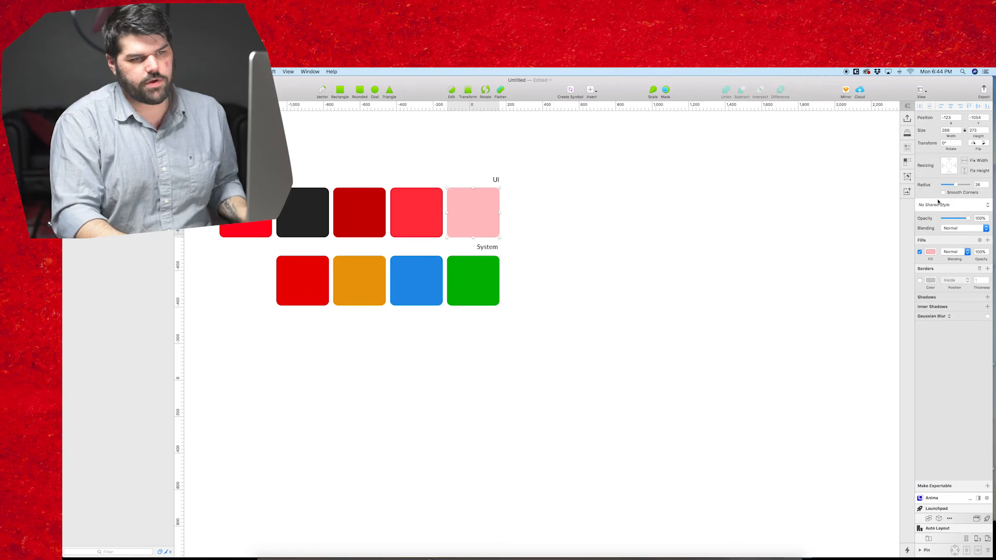
pyautogui.click(936, 205)
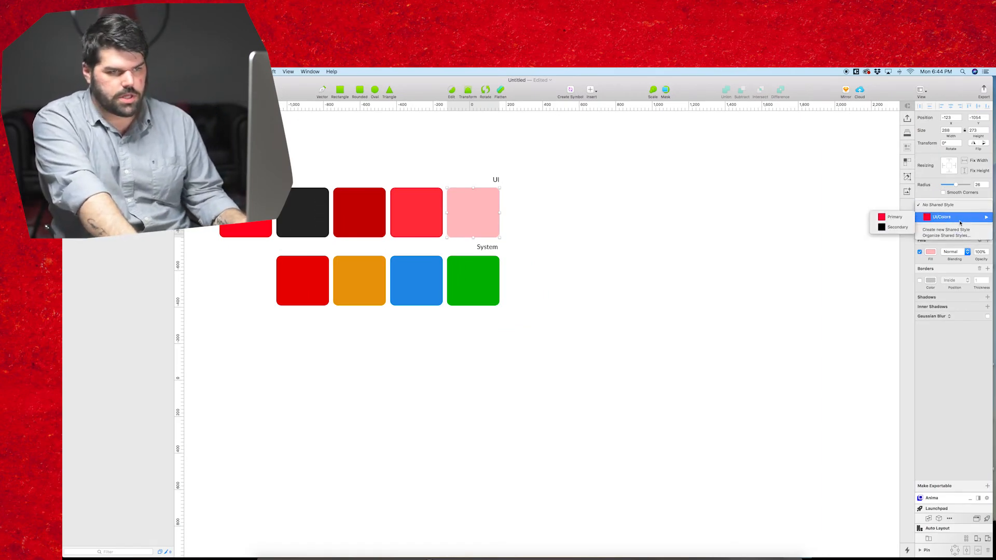
pyautogui.click(953, 236)
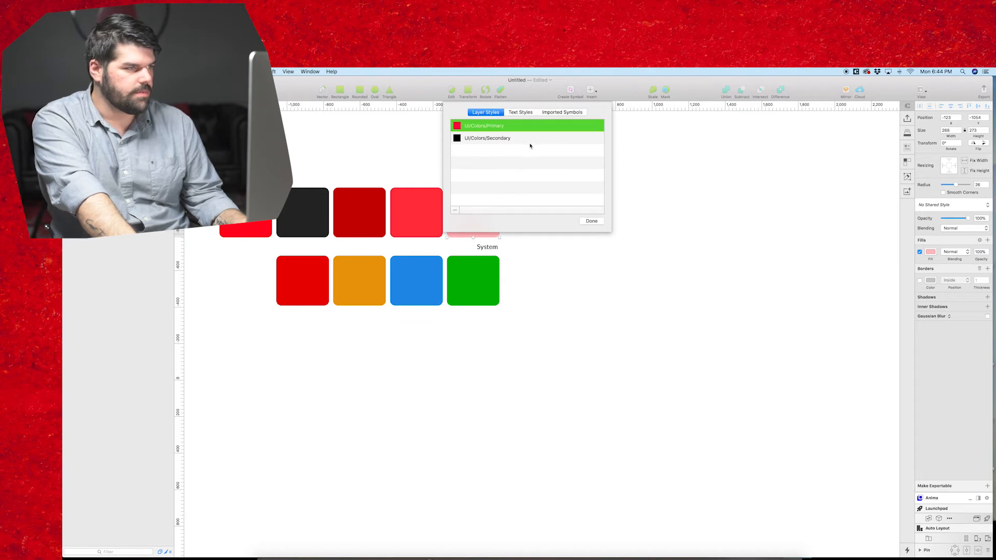
pyautogui.click(455, 210)
pyautogui.click(456, 210)
pyautogui.click(591, 221)
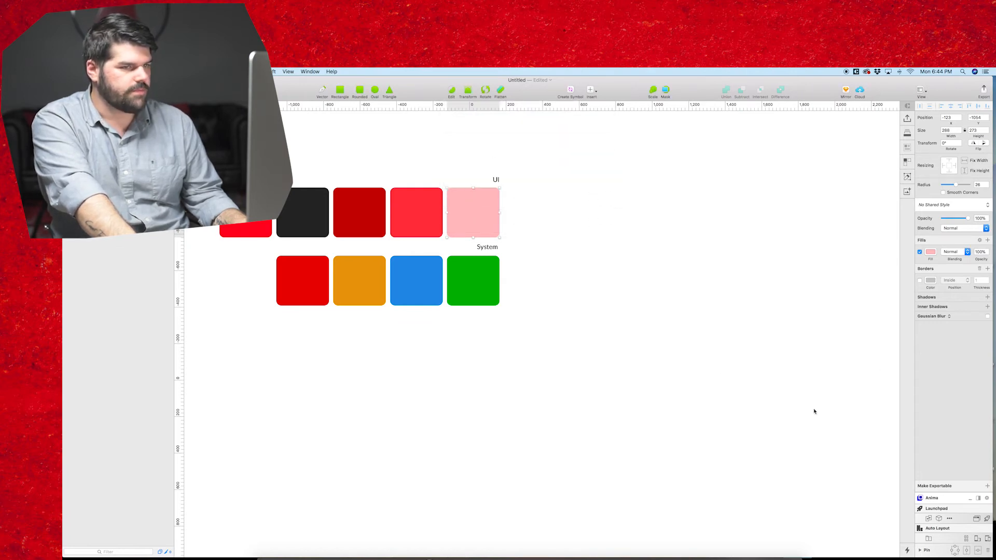
# - Create a shared style named UI/Company/Lighter from the pink UI swatch
pyautogui.click(937, 205)
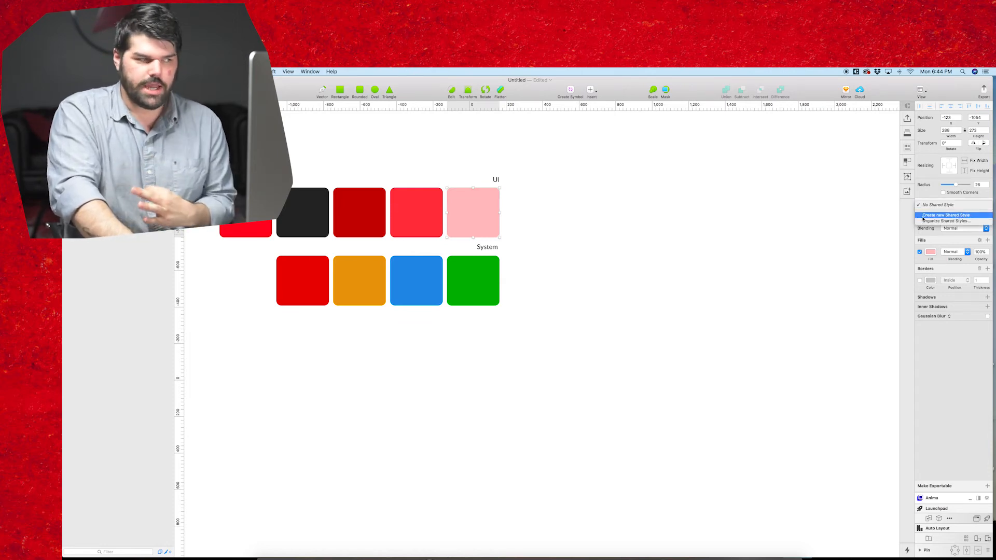
pyautogui.click(923, 215)
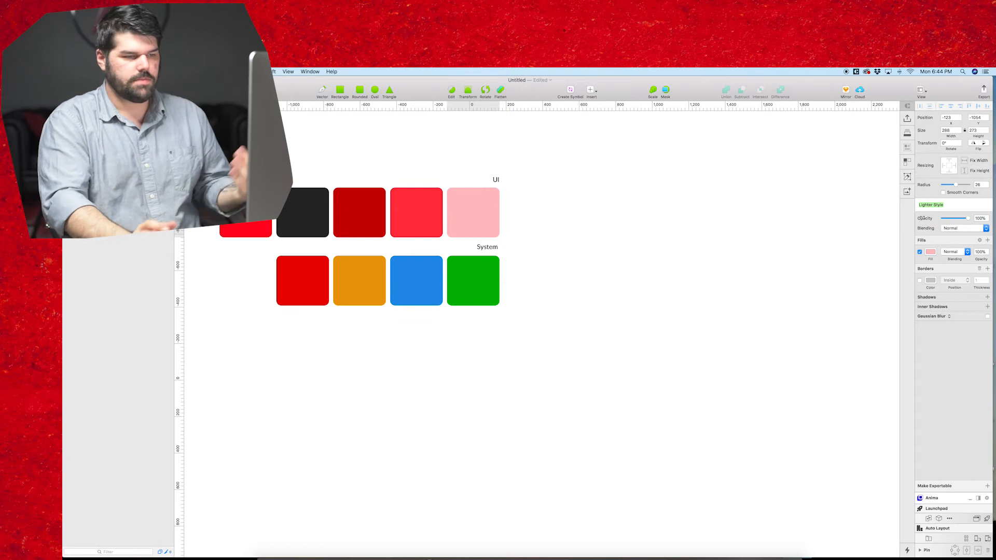
pyautogui.write('UI')
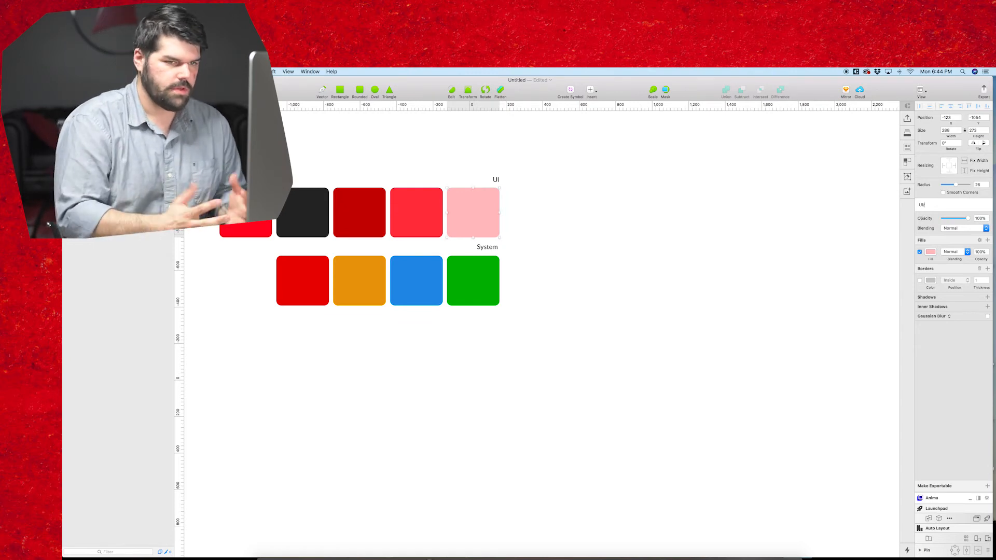
pyautogui.write('/RSD')
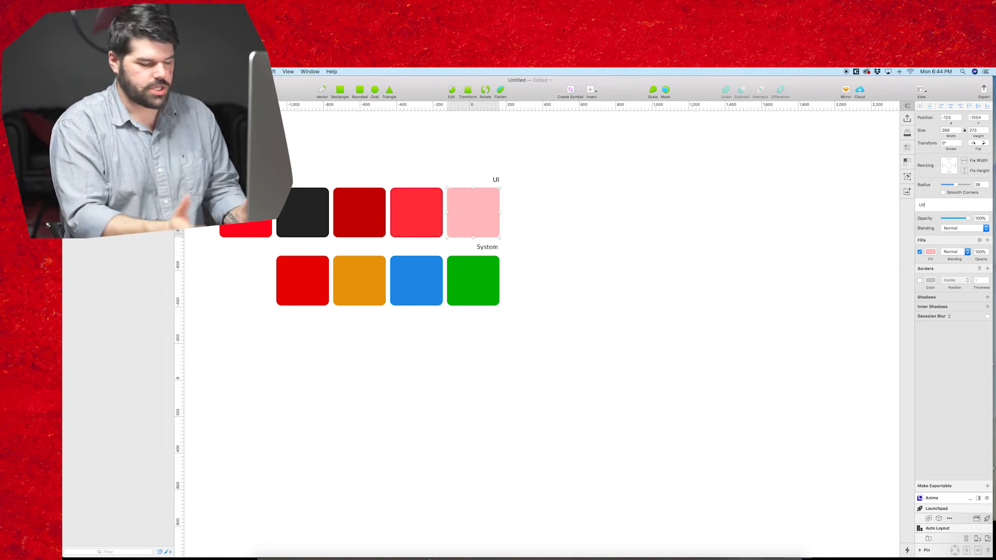
pyautogui.write('Company/Lighter')
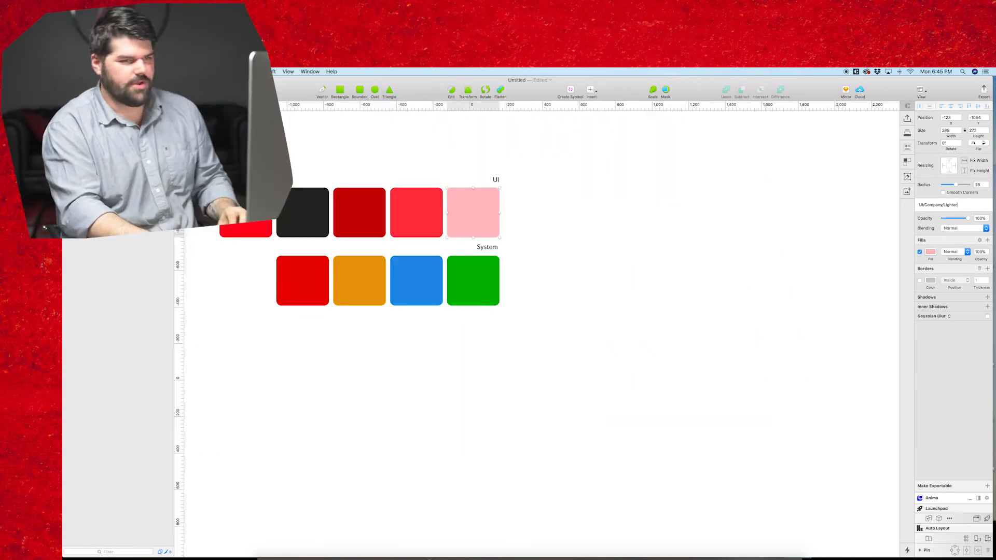
pyautogui.press('Return')
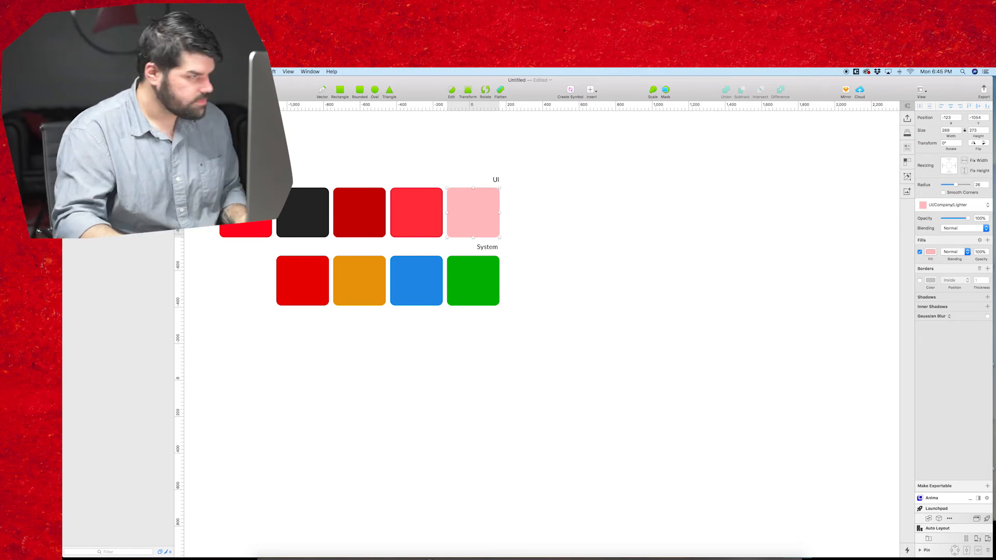
# - Create a shared style named UI/Company/Light from the light red UI swatch
pyautogui.click(439, 229)
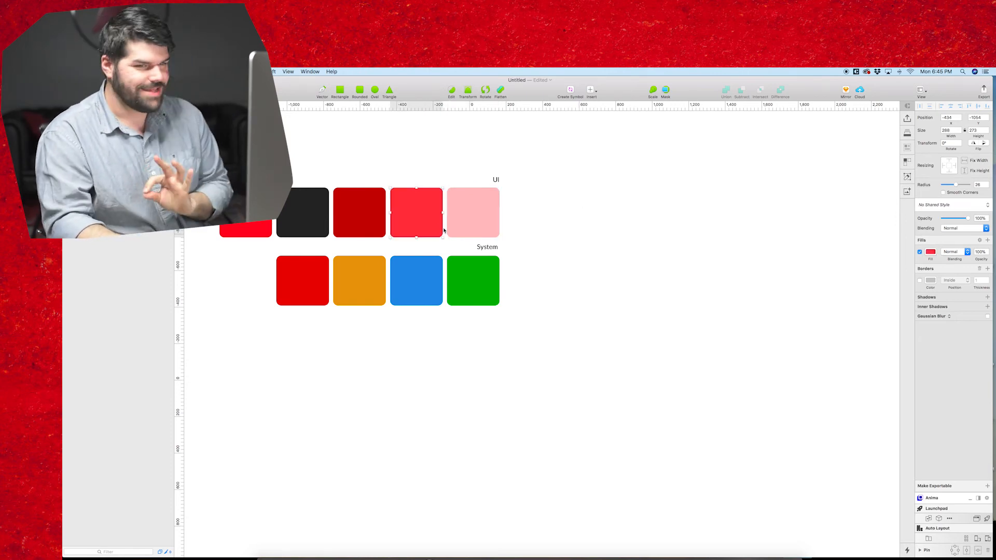
pyautogui.click(969, 206)
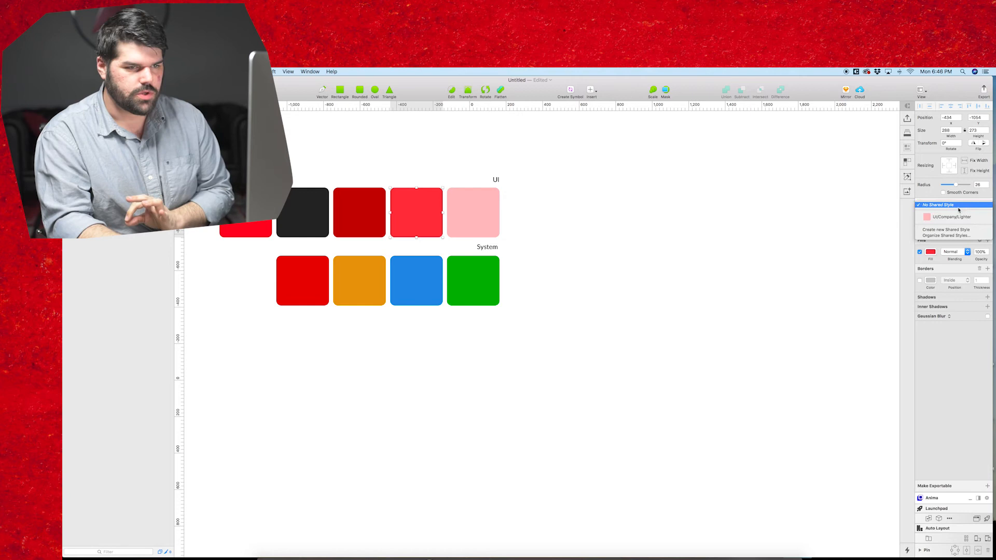
pyautogui.click(942, 229)
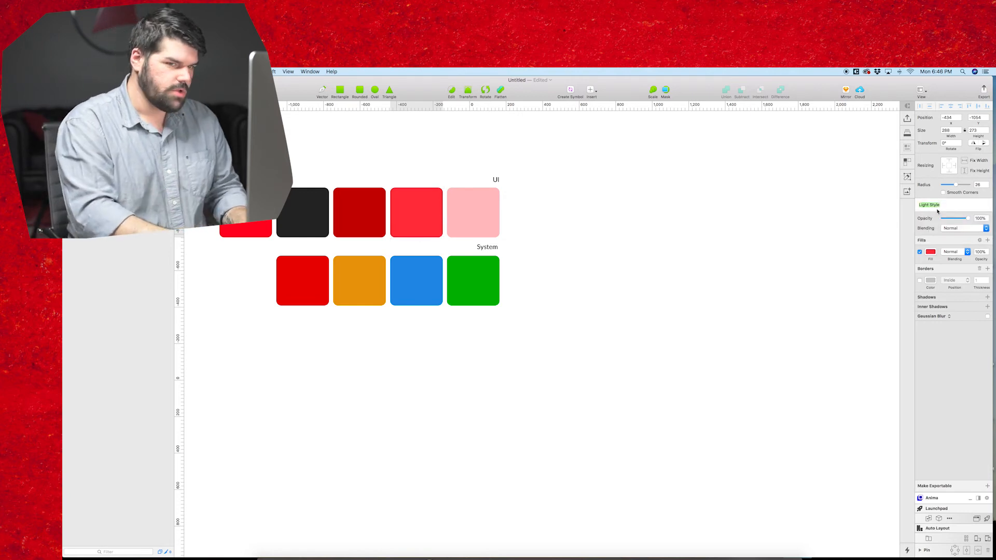
pyautogui.write('UI')
pyautogui.press('Return')
pyautogui.write('/Company')
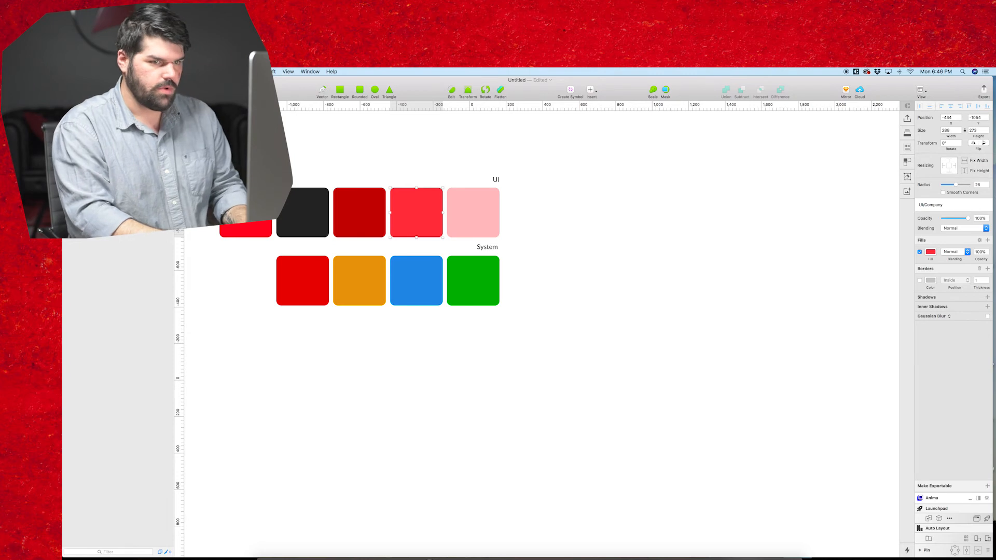
pyautogui.write('/L')
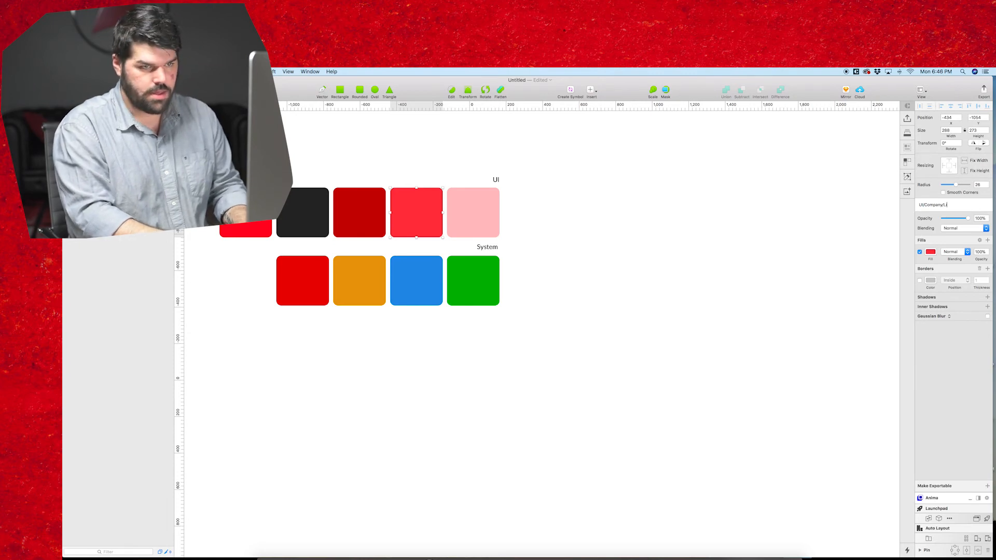
pyautogui.write('ight')
pyautogui.press('Return')
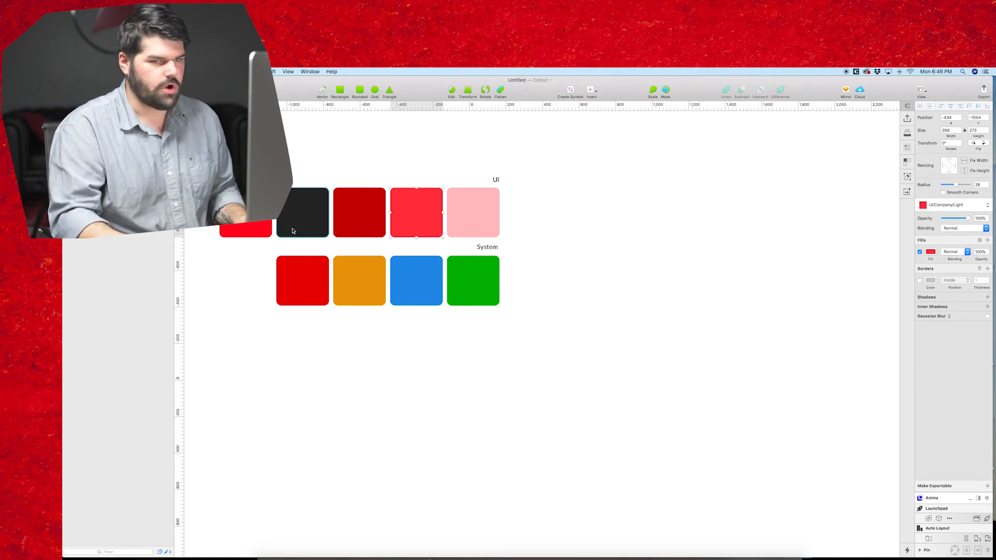
# - Examine how the UI/Company shared styles are nested for the dark red and light red swatches
pyautogui.click(340, 220)
pyautogui.click(955, 205)
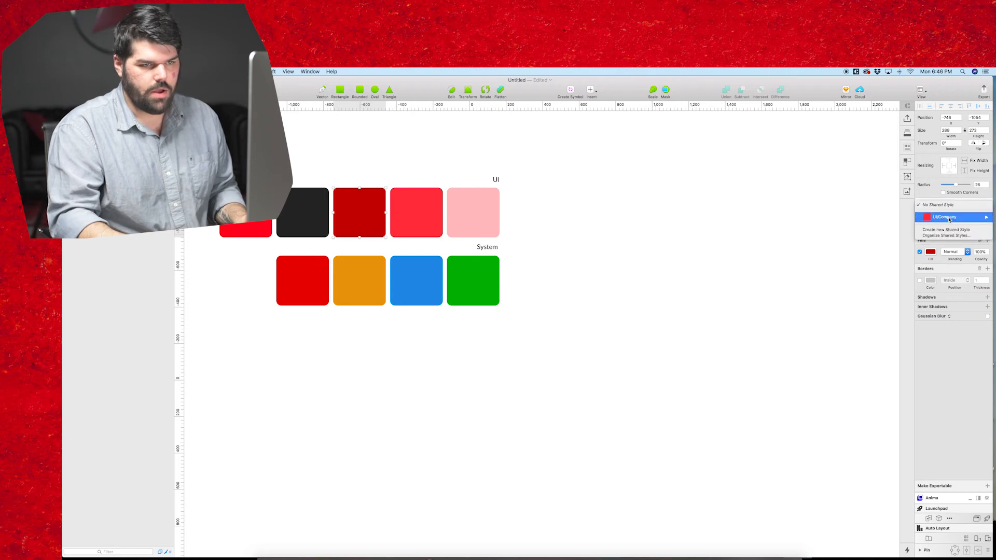
pyautogui.click(954, 207)
pyautogui.click(426, 212)
pyautogui.click(942, 204)
pyautogui.moveTo(941, 207)
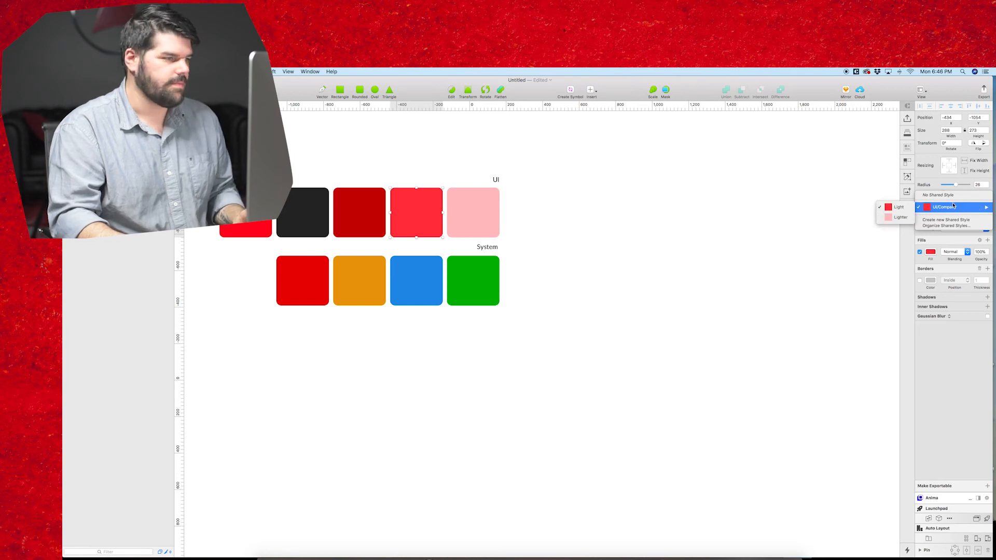
pyautogui.click(368, 216)
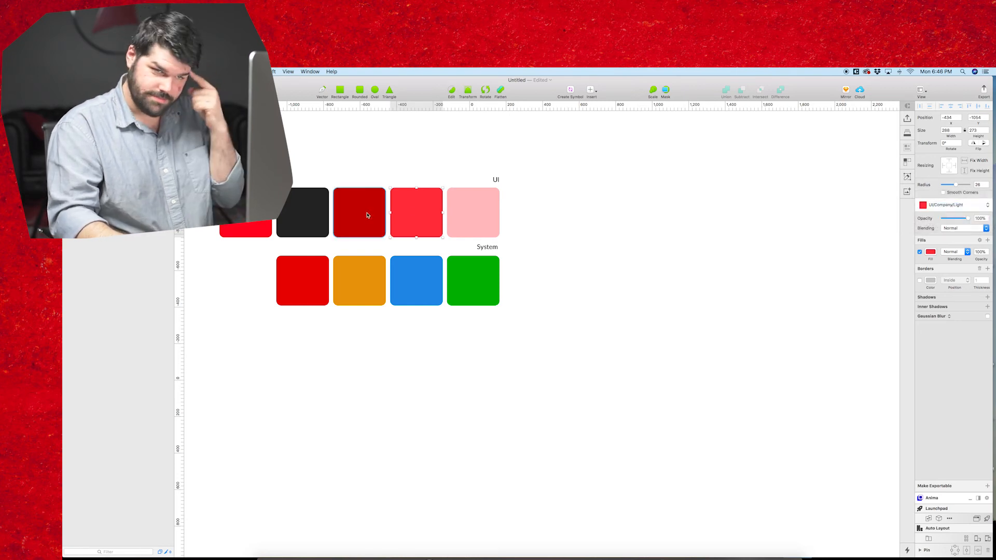
# - Create a shared style named UI/Company/Dark from the dark red UI swatch
pyautogui.click(367, 218)
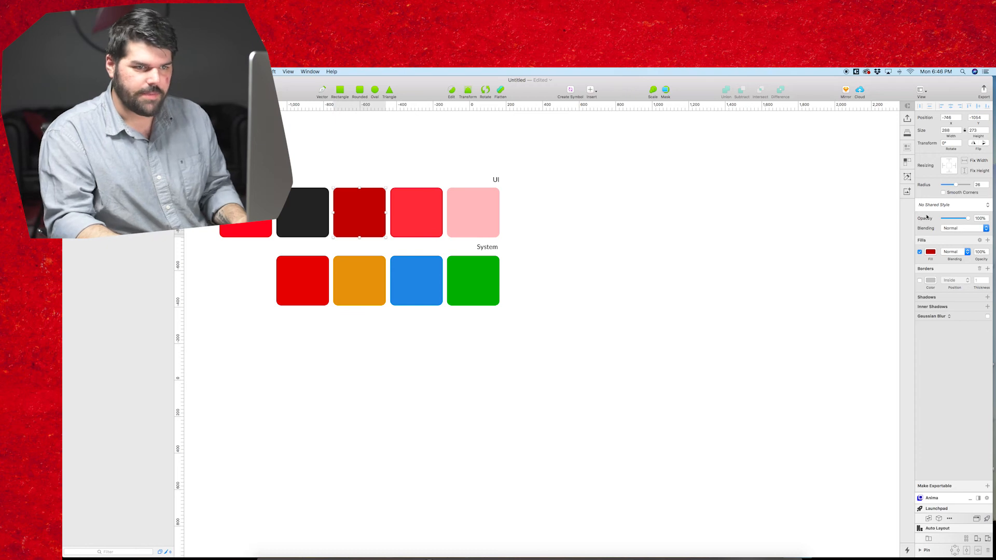
pyautogui.click(958, 208)
pyautogui.click(945, 231)
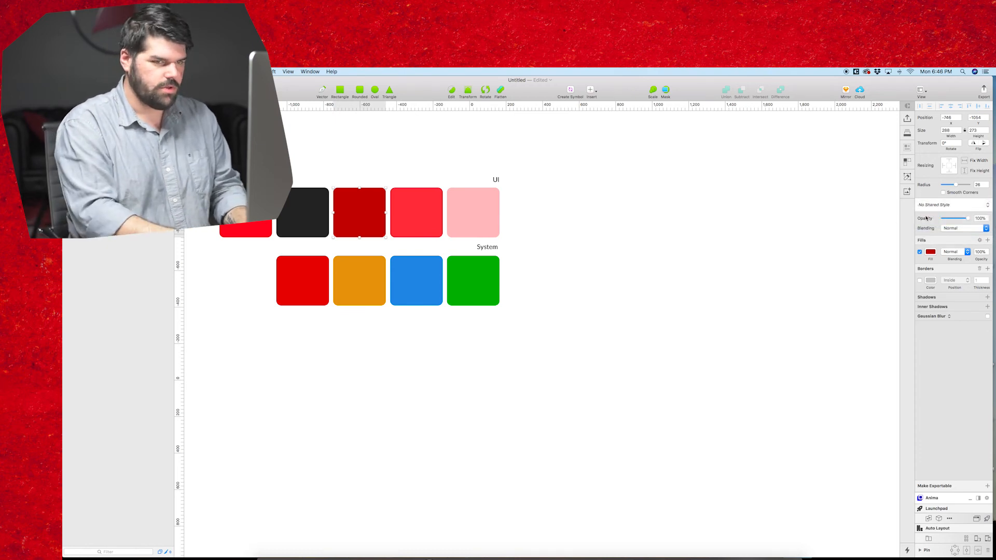
pyautogui.write('UI')
pyautogui.write('/Company/Dark')
pyautogui.press('Return')
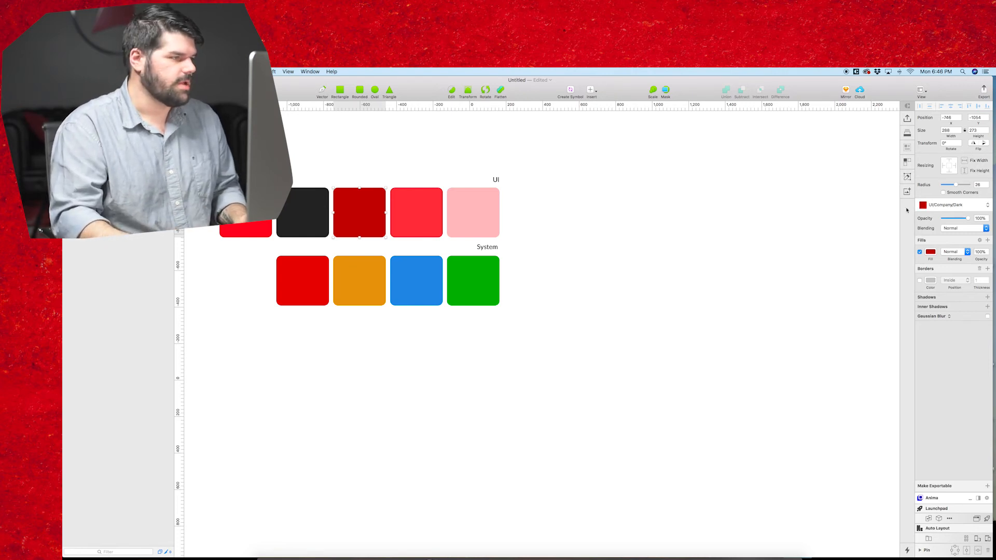
# - Create a shared style named UI/Company/Secondary from the black UI swatch
pyautogui.click(306, 213)
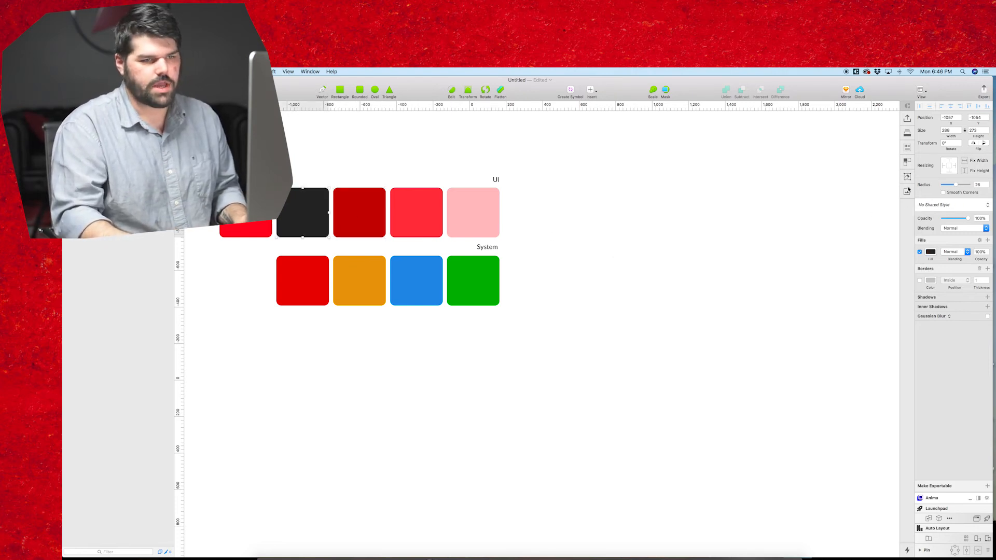
pyautogui.click(940, 205)
pyautogui.click(937, 232)
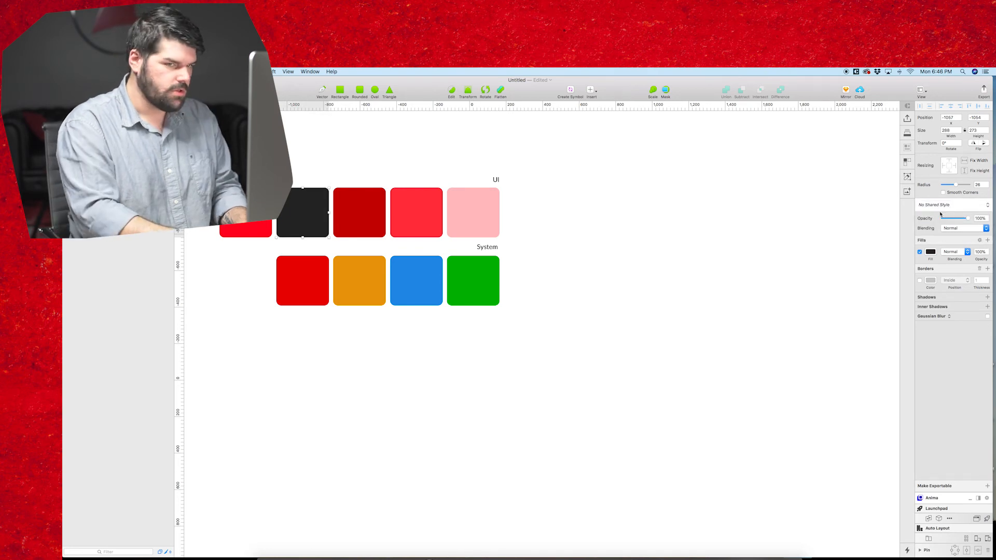
pyautogui.write('UI/Company/Secondary')
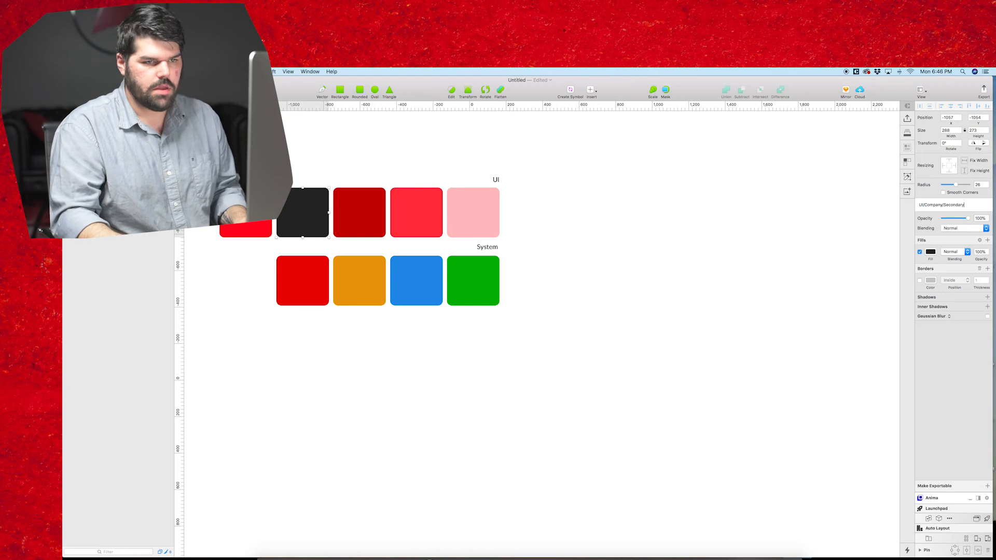
pyautogui.press('Return')
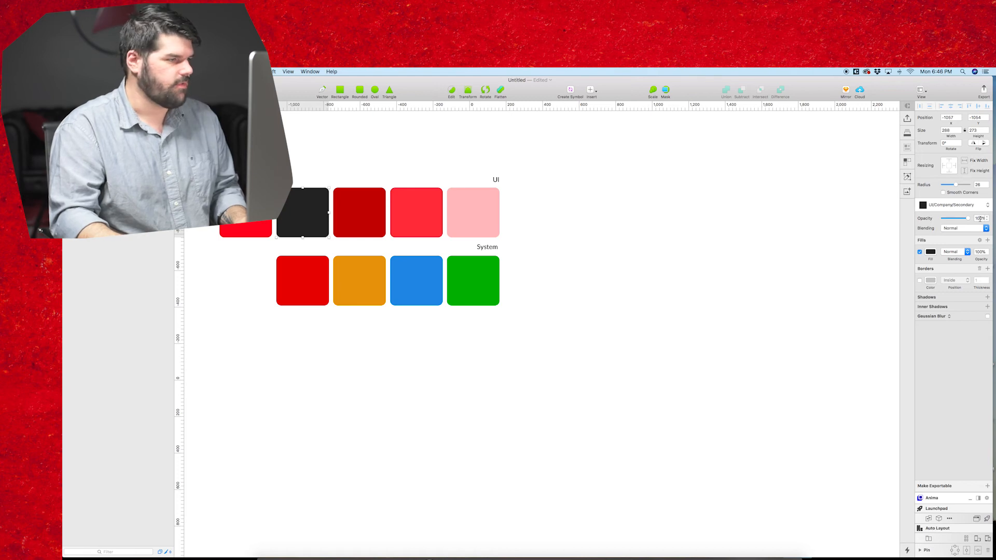
# - Create a shared style named UI/Company/Primary from the bright red swatch at the start of the UI row
pyautogui.click(258, 224)
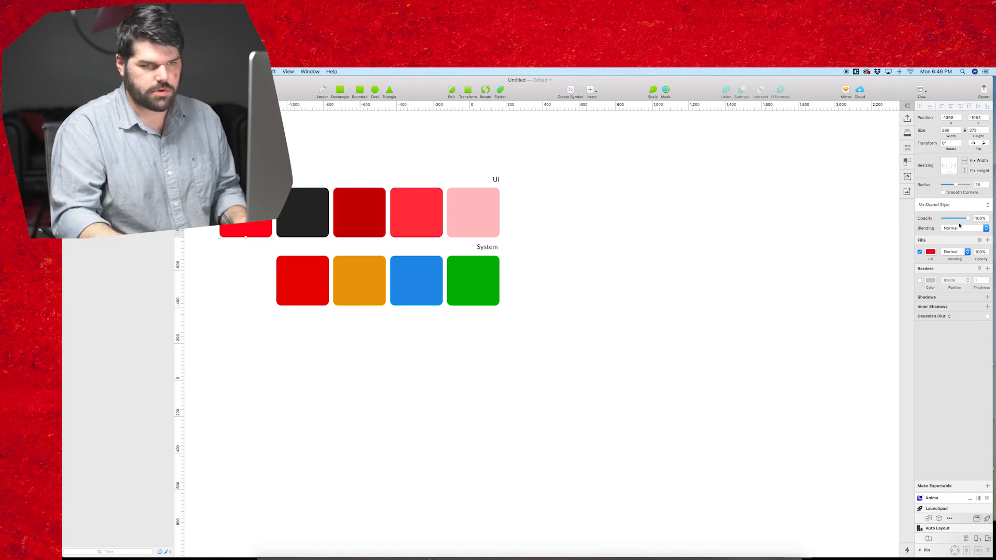
pyautogui.click(970, 205)
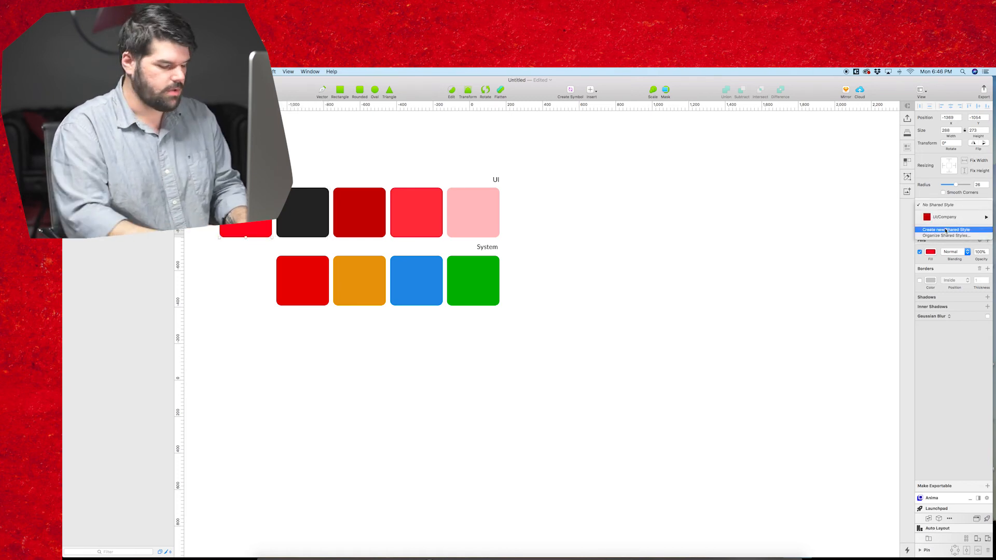
pyautogui.click(941, 217)
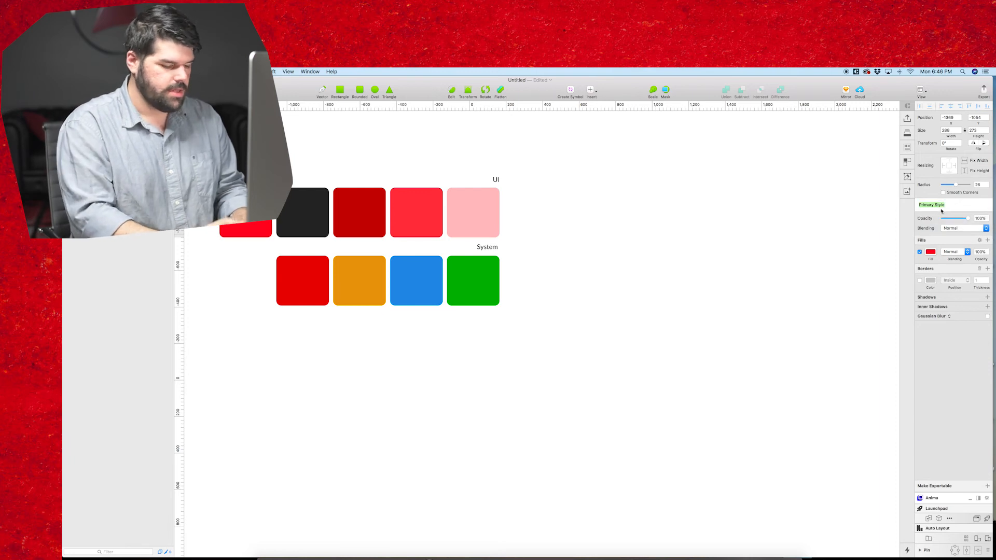
pyautogui.write('UI/Com')
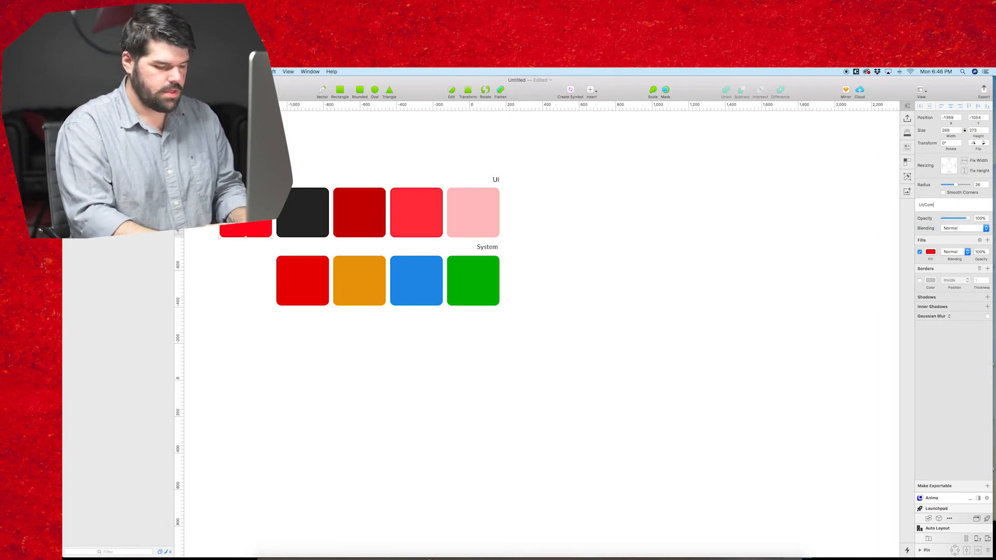
pyautogui.write('pany/Primary')
pyautogui.press('Return')
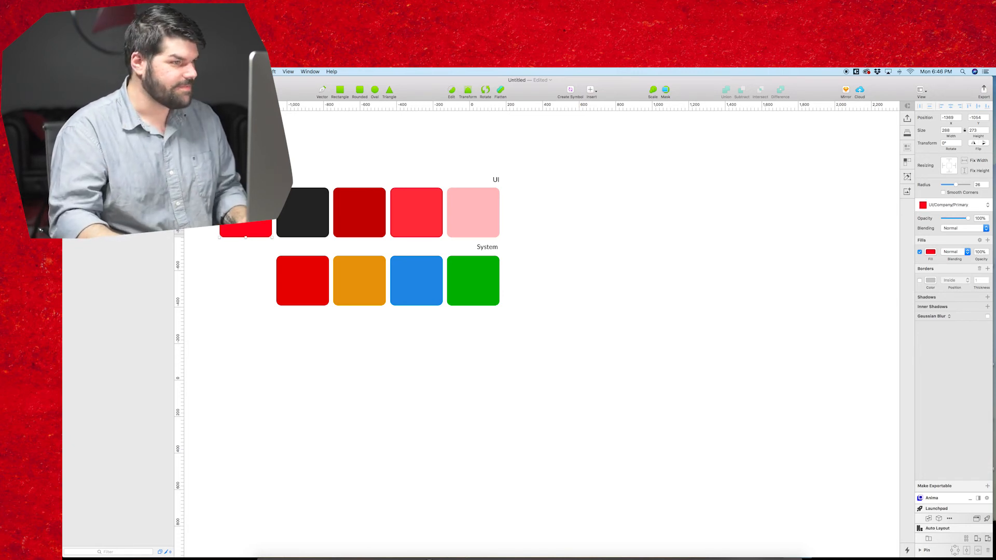
pyautogui.click(466, 293)
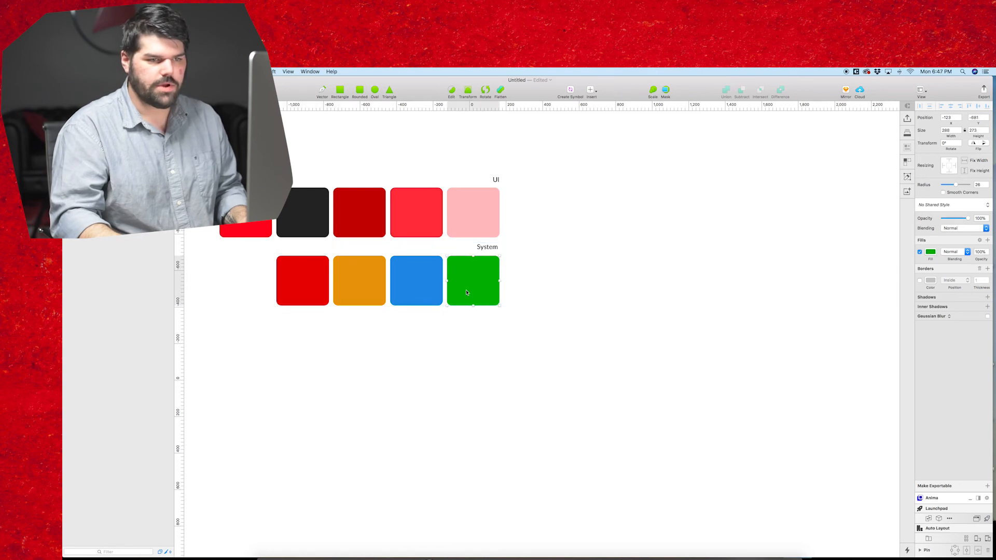
pyautogui.click(975, 210)
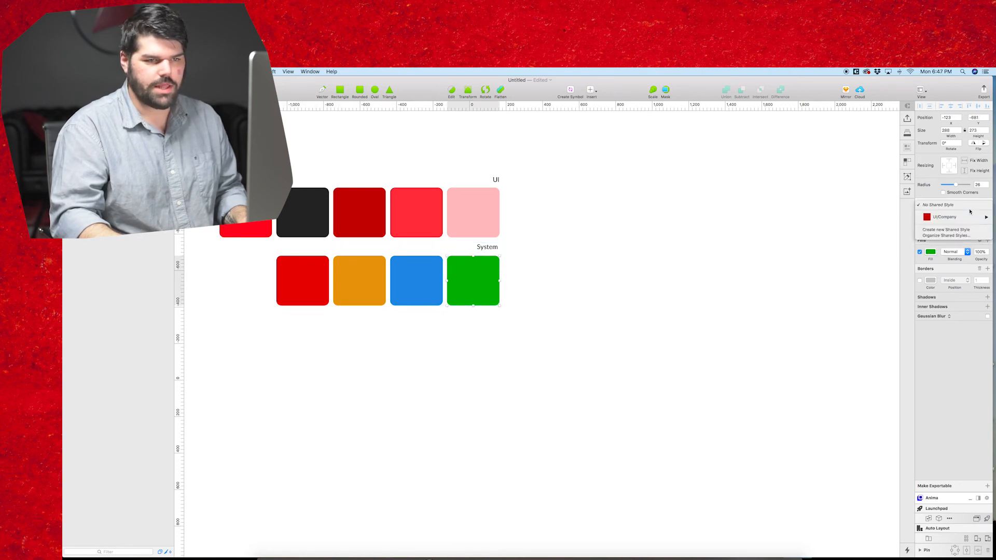
pyautogui.click(949, 229)
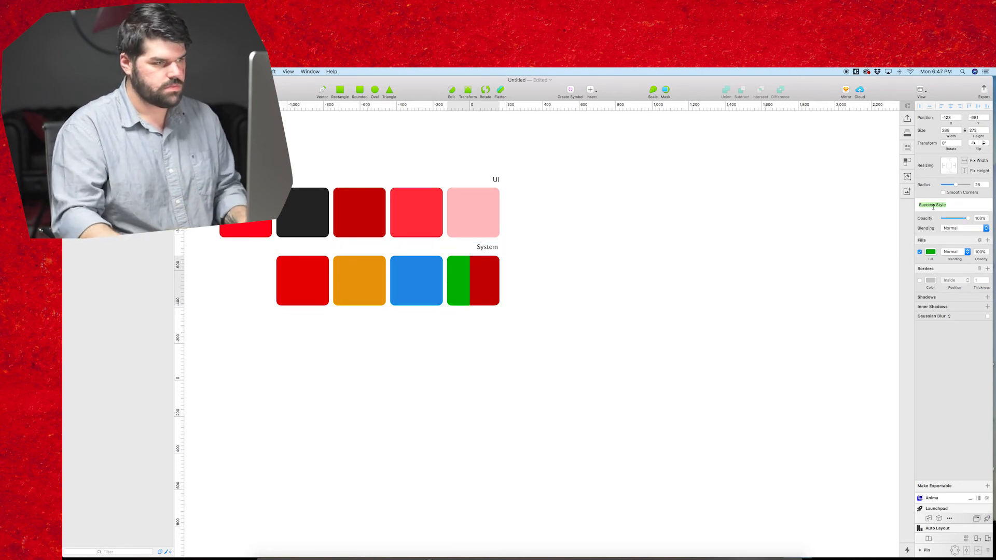
pyautogui.press('Tab')
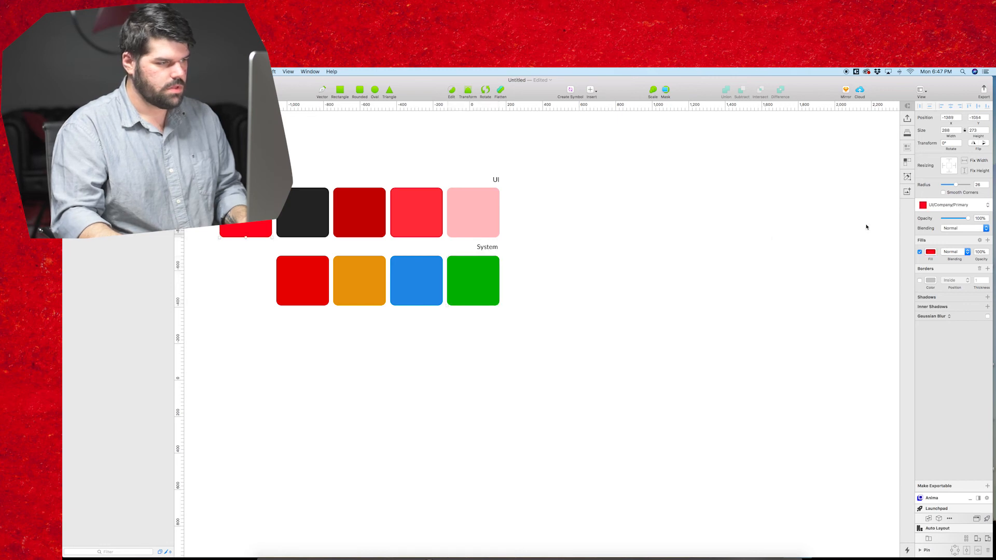
# - Create a shared style named UI/System/Success from the green System swatch and check its place among the shared styles
pyautogui.click(478, 294)
pyautogui.doubleClick(480, 294)
pyautogui.click(955, 205)
pyautogui.click(959, 229)
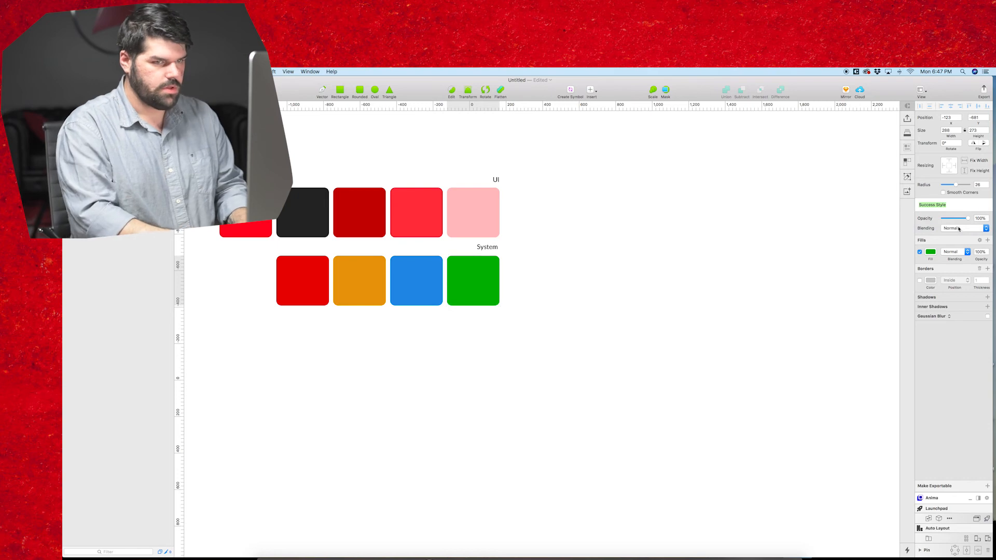
pyautogui.write('UI')
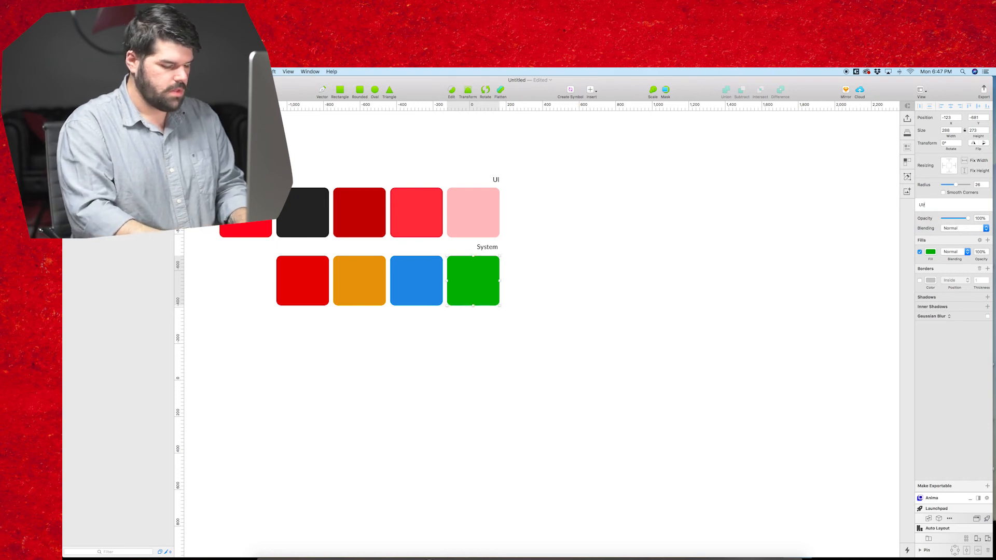
pyautogui.write('/System')
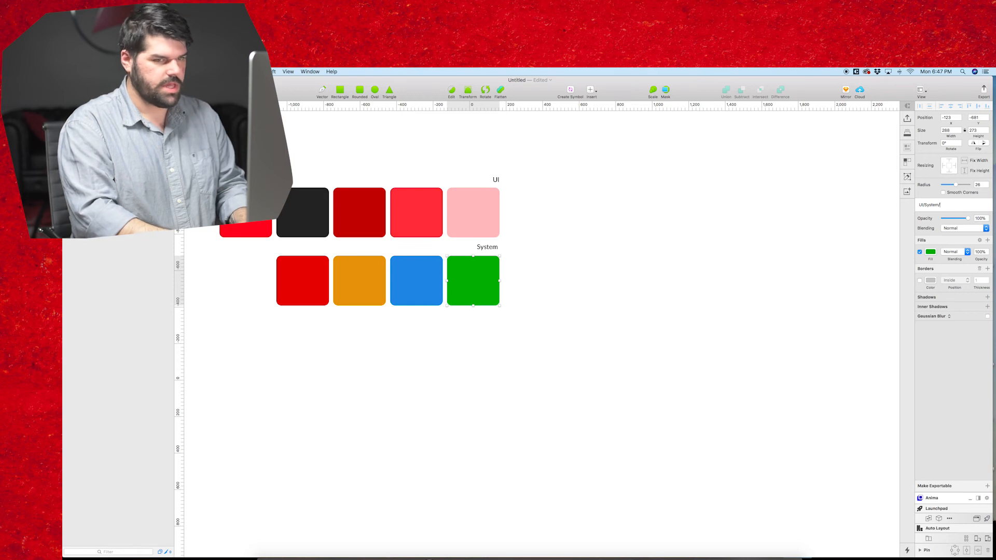
pyautogui.write('/Success')
pyautogui.press('Return')
pyautogui.click(971, 212)
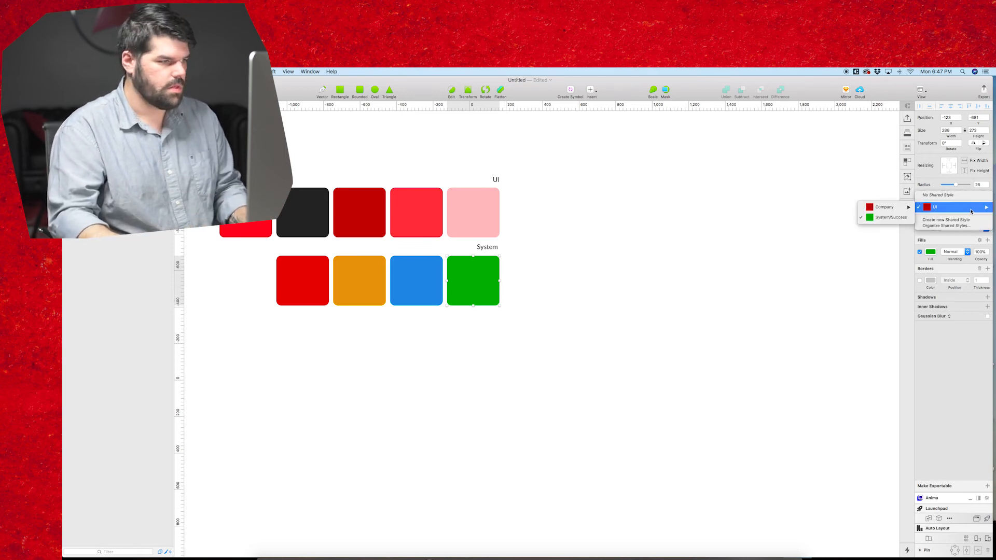
pyautogui.press('Escape')
# - Create a shared style named UI/System/Info from the blue System swatch
pyautogui.click(426, 272)
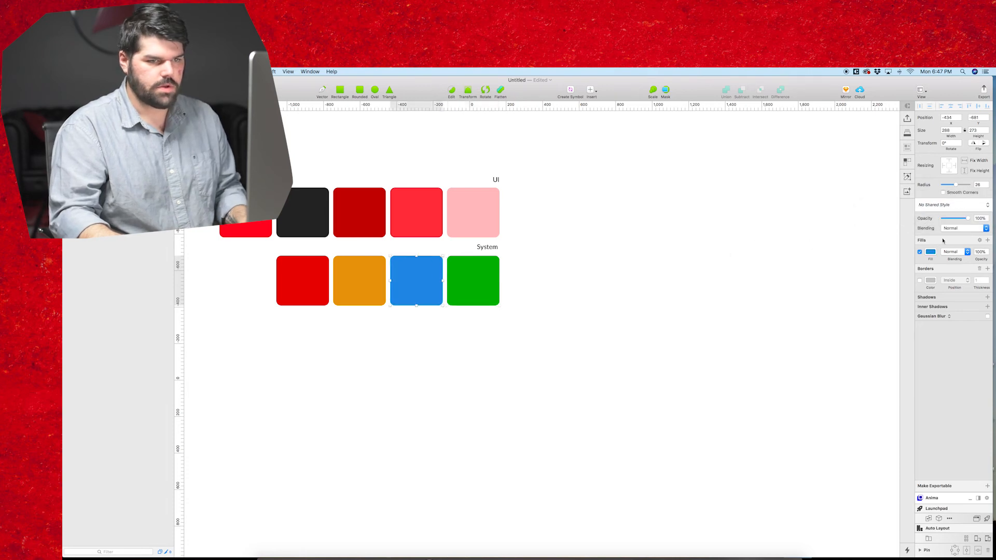
pyautogui.click(974, 209)
pyautogui.click(945, 222)
pyautogui.write('U')
pyautogui.press('BackSpace')
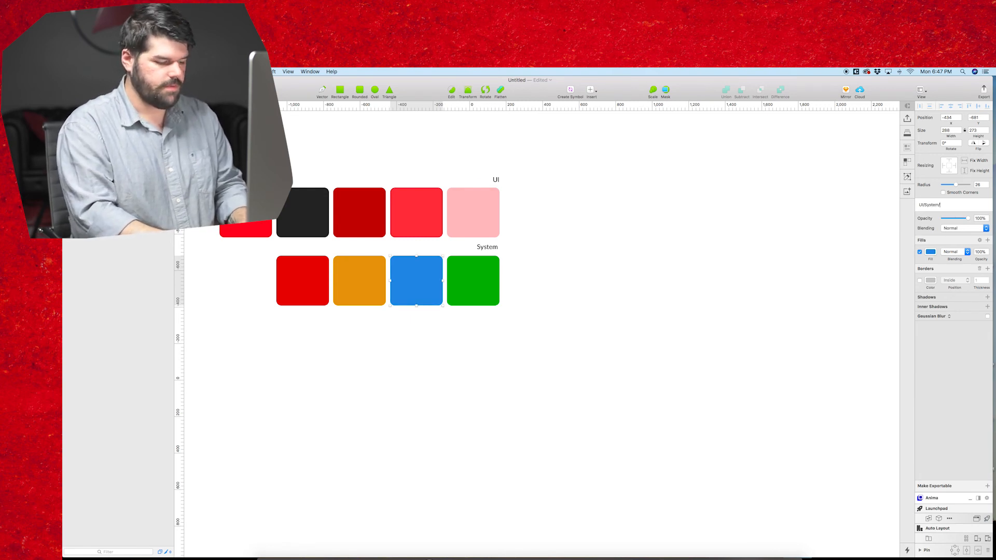
pyautogui.press('Return')
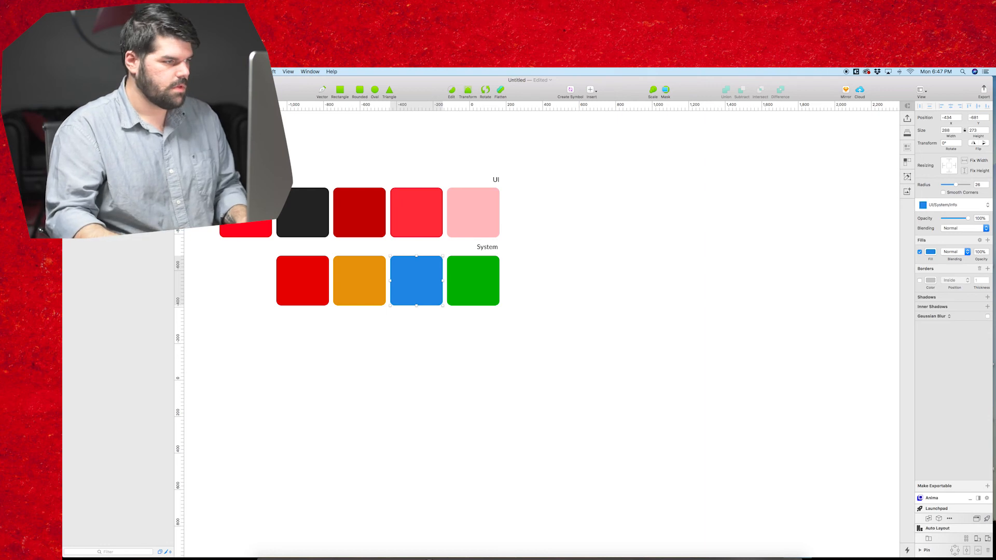
# - Create a shared style named UI/System/Warning from the orange System swatch
pyautogui.click(360, 287)
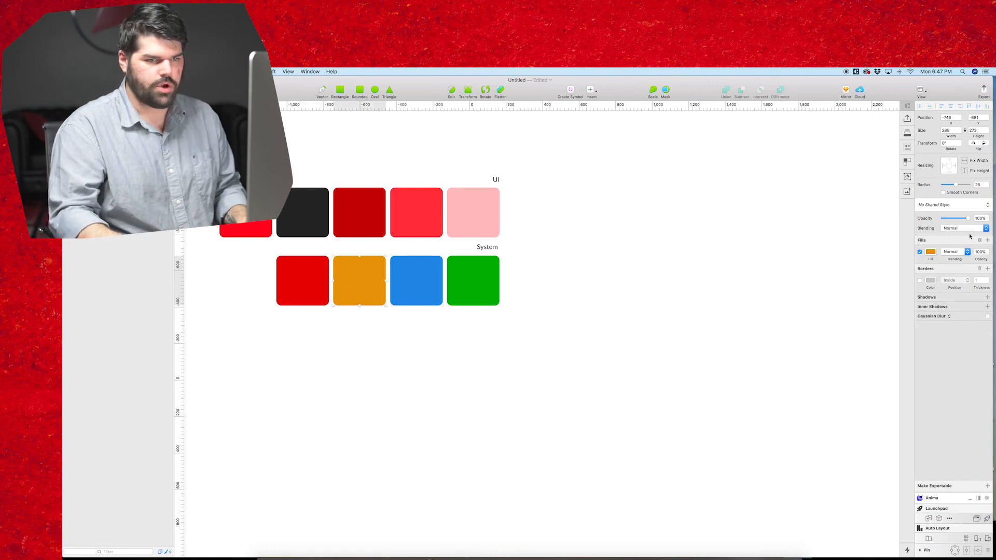
pyautogui.click(977, 203)
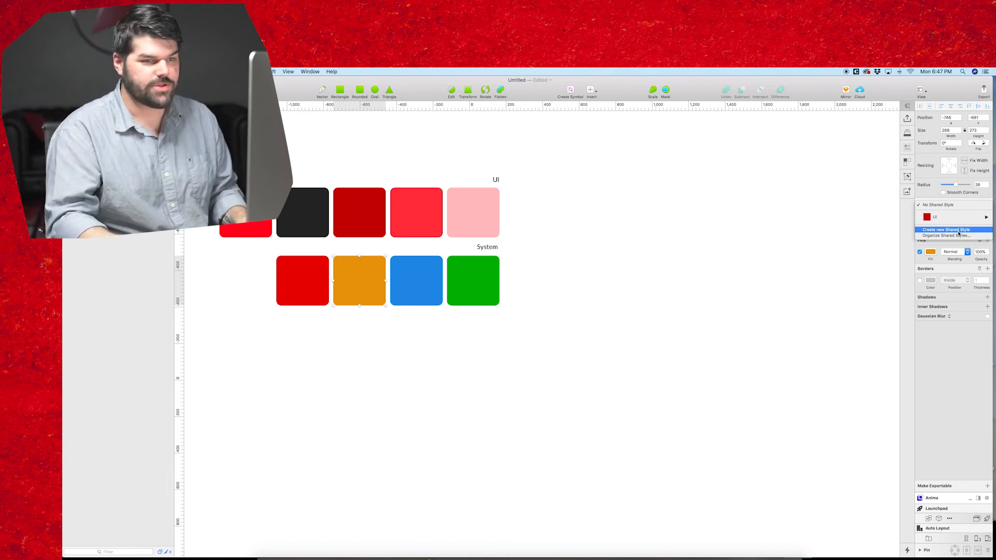
pyautogui.click(959, 230)
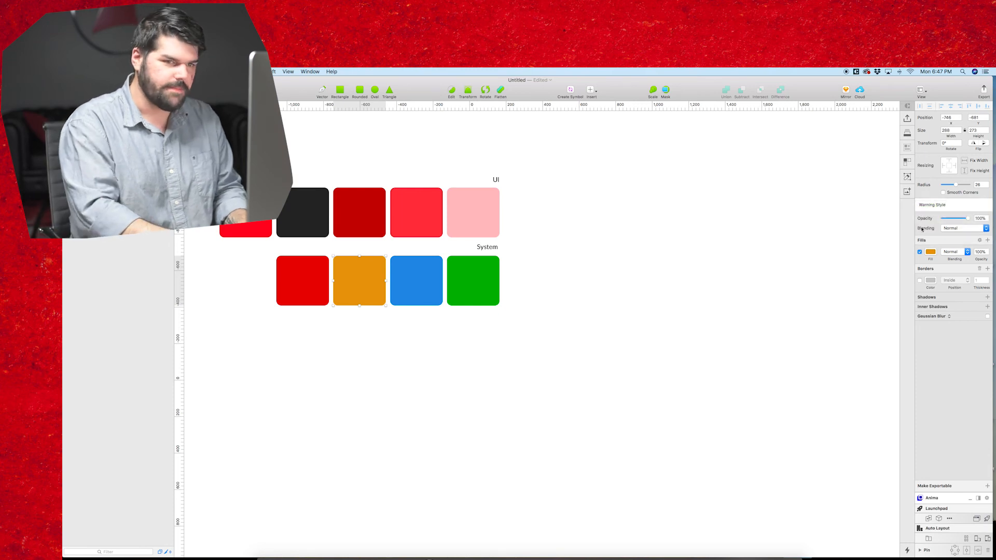
pyautogui.write('UI')
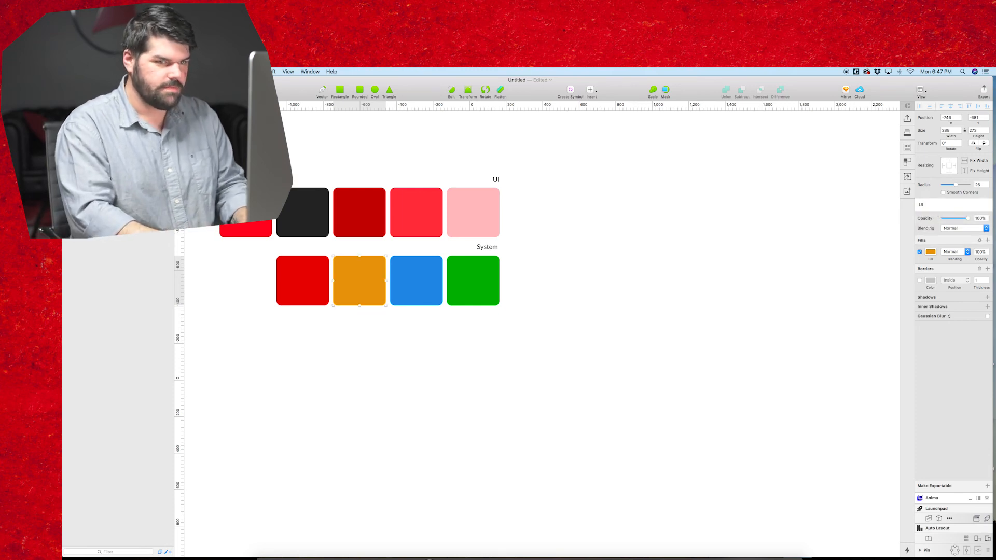
pyautogui.write('/System')
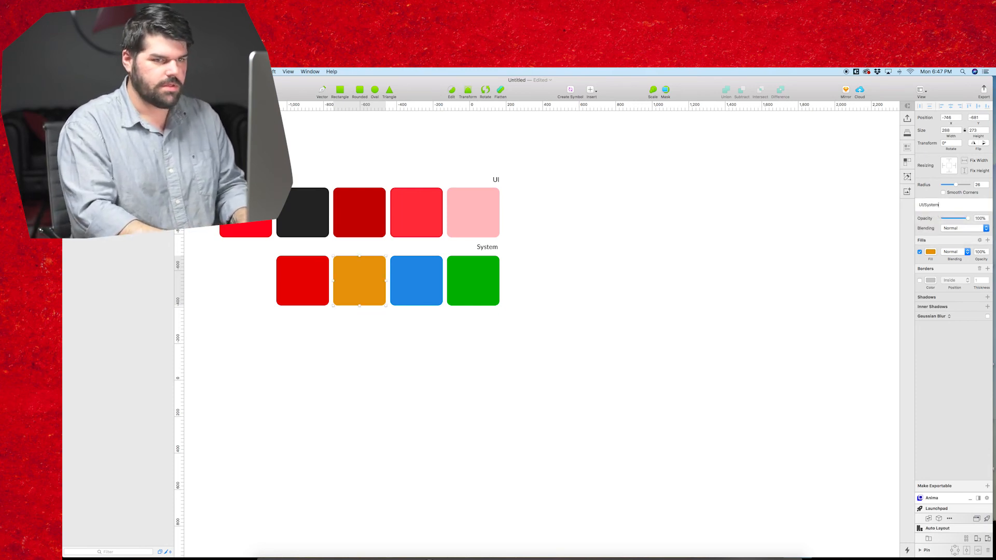
pyautogui.write('/Warning')
pyautogui.press('Return')
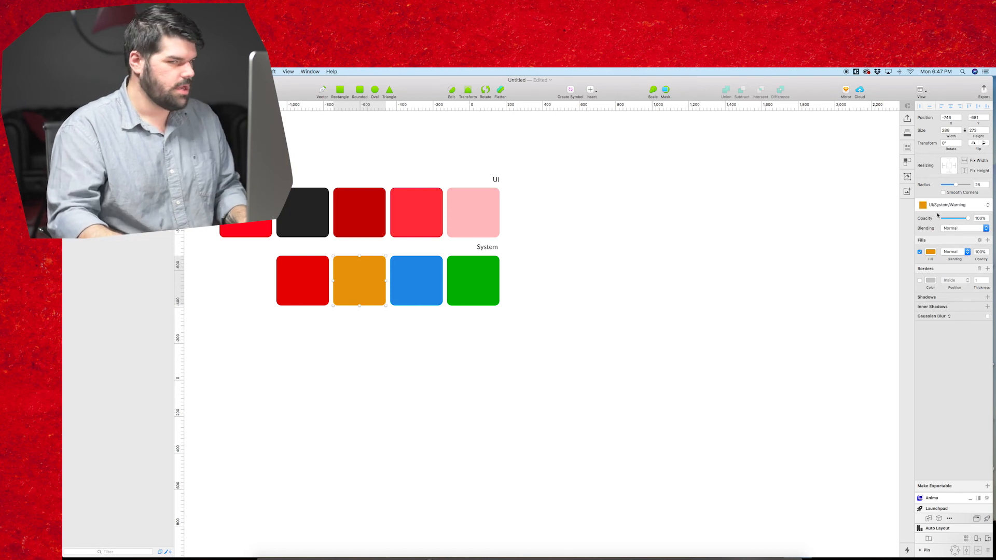
# - Create a shared style named UI/System/Danger from the red System swatch
pyautogui.click(285, 296)
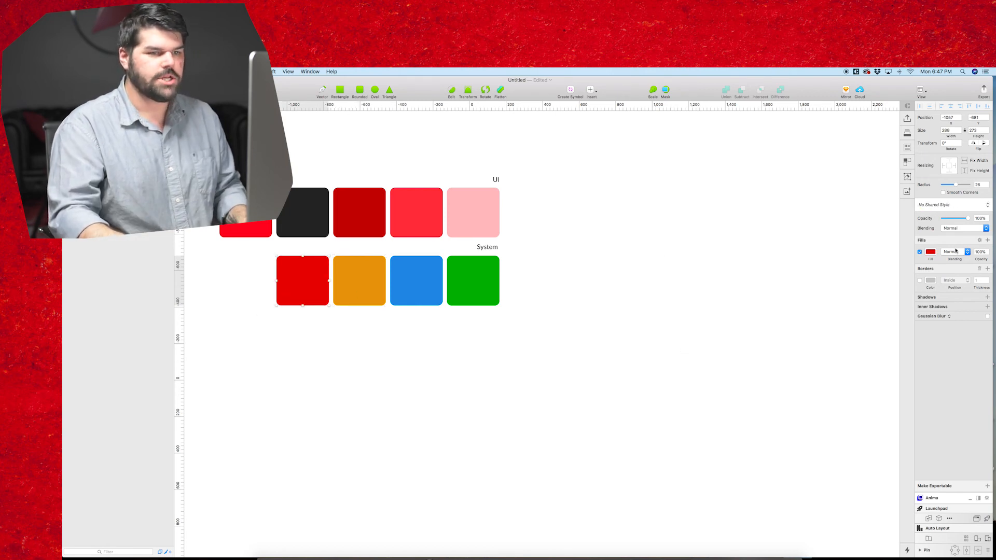
pyautogui.click(950, 207)
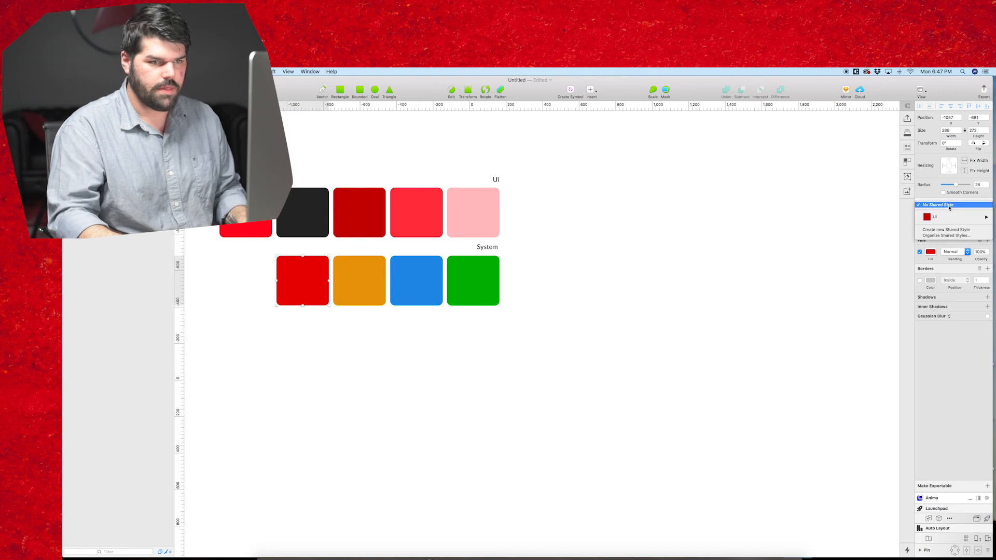
pyautogui.click(942, 214)
pyautogui.write('UI/Sy')
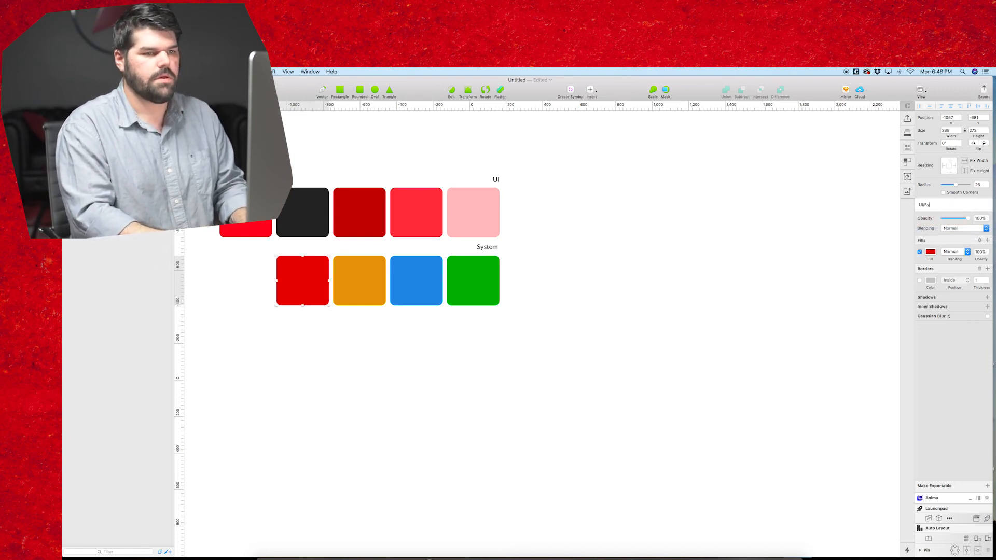
pyautogui.write('stem')
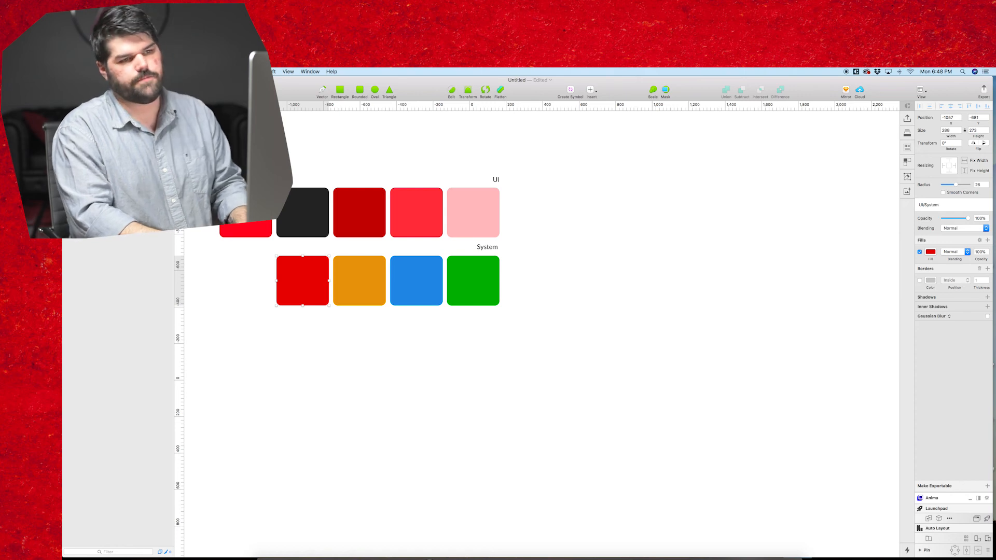
pyautogui.write('/Danger')
pyautogui.press('Return')
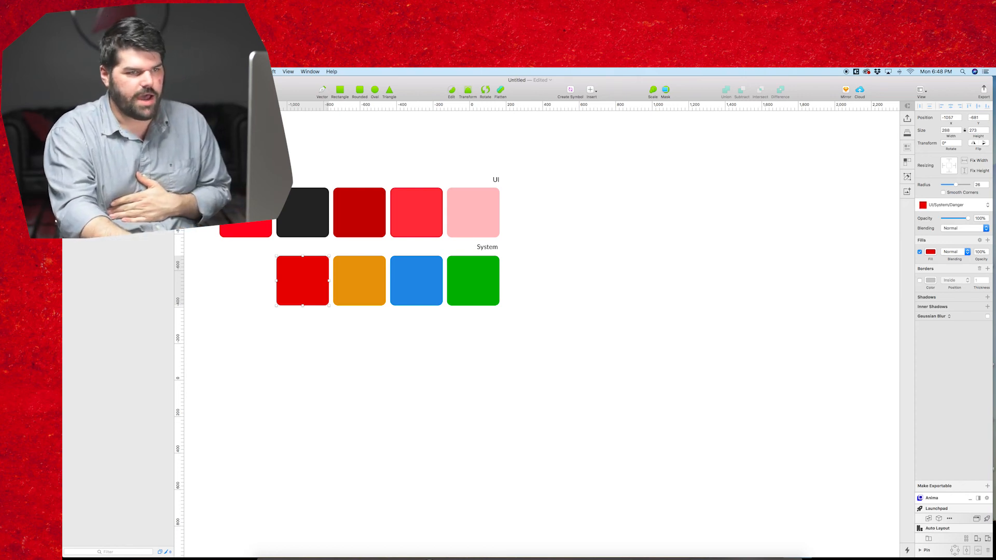
# - Examine how the shared styles are nested under the Company and System groups of UI
pyautogui.click(973, 206)
pyautogui.moveTo(973, 207)
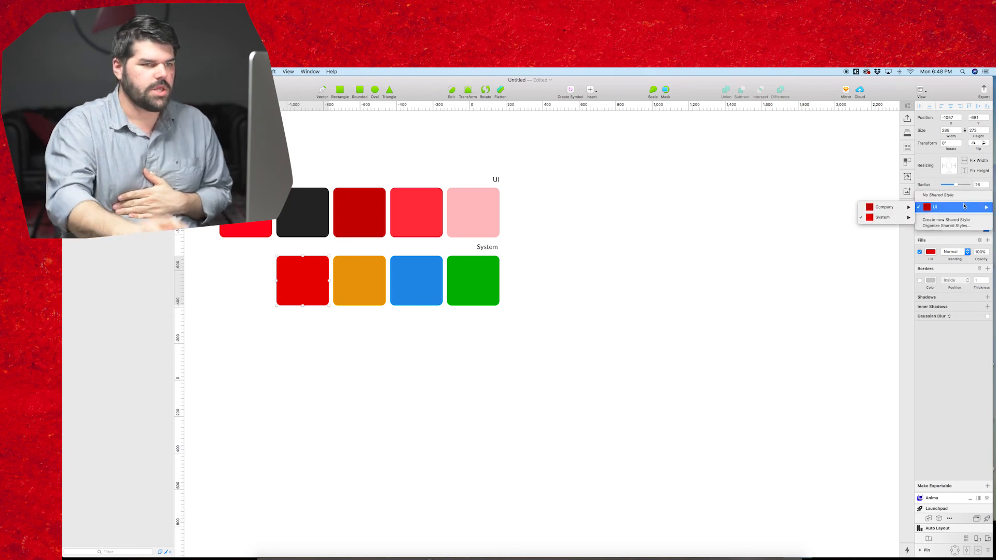
pyautogui.moveTo(910, 207)
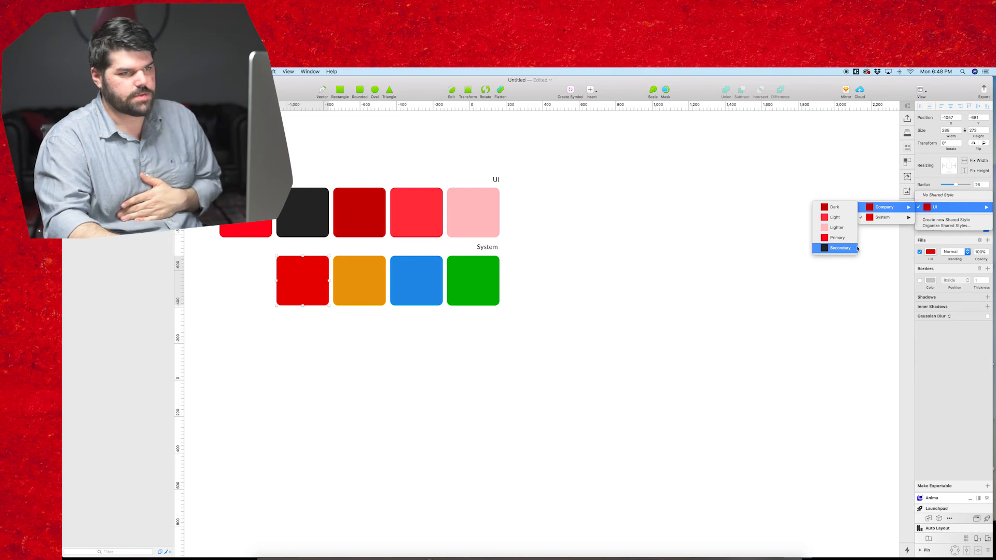
pyautogui.moveTo(886, 218)
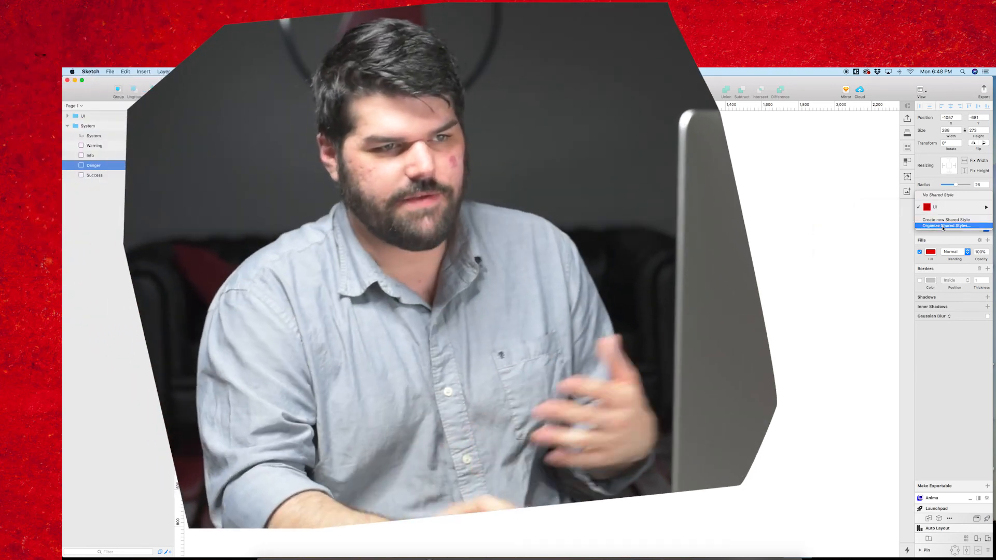
pyautogui.click(950, 353)
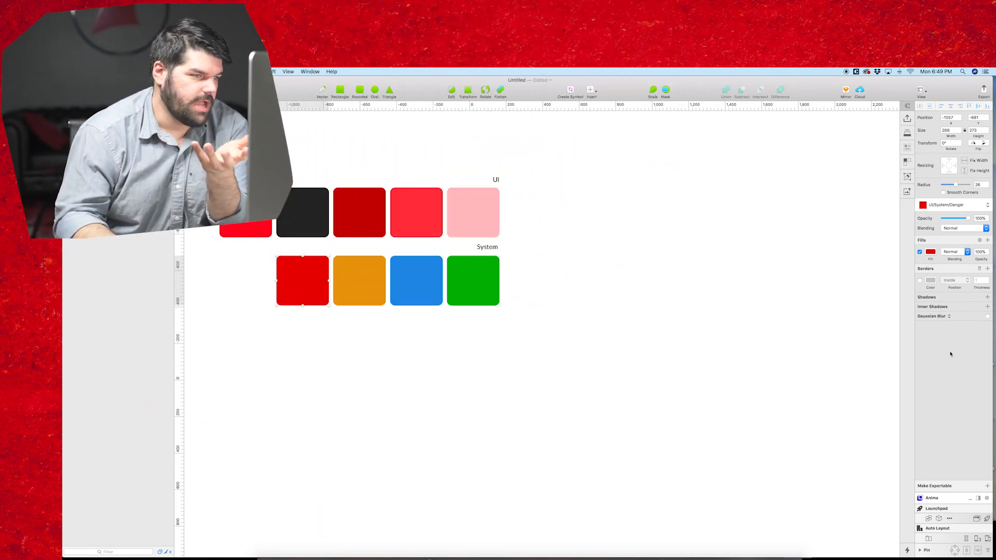
pyautogui.hscroll(-10, 649, 268)
pyautogui.scroll(3, 649, 269)
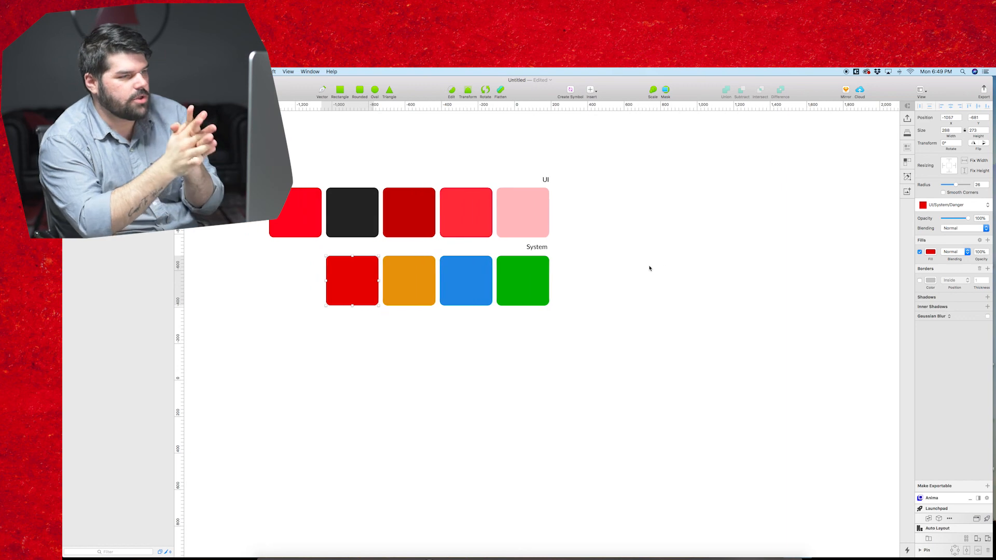
pyautogui.hscroll(-2, 649, 267)
pyautogui.click(725, 276)
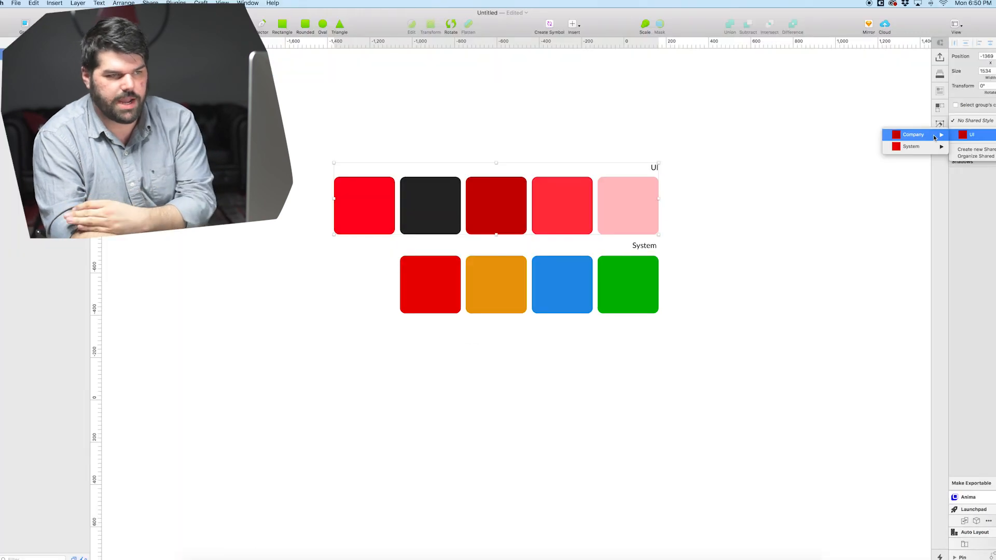
pyautogui.moveTo(934, 137)
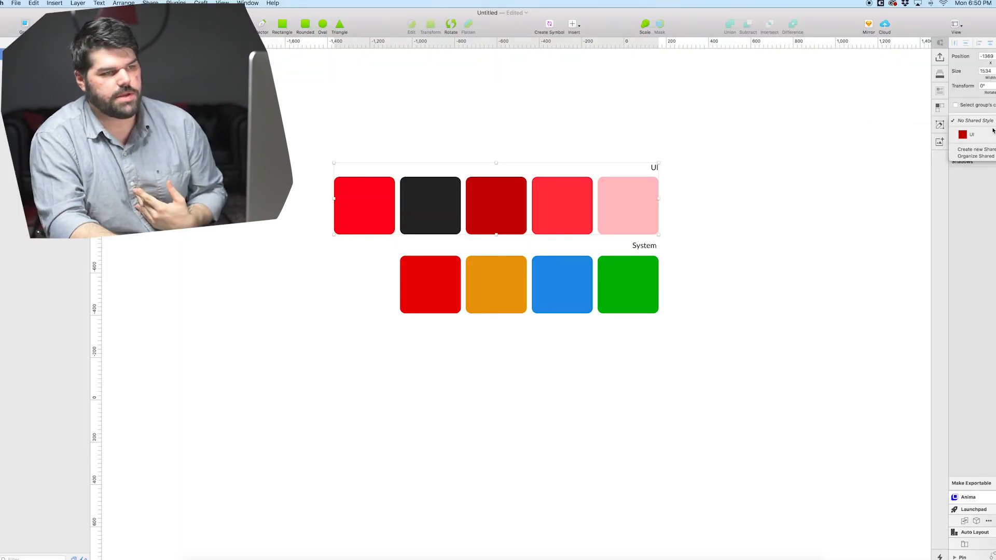
pyautogui.click(991, 205)
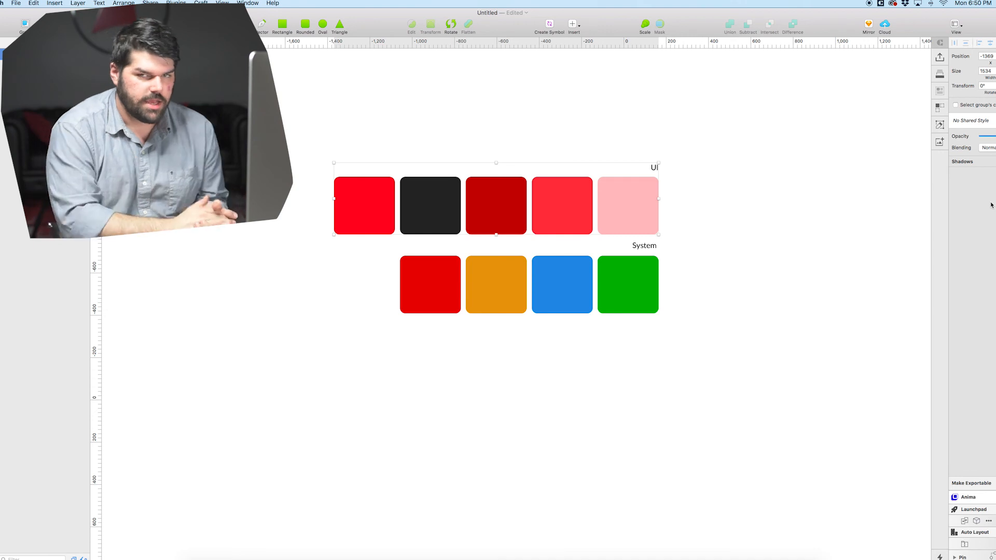